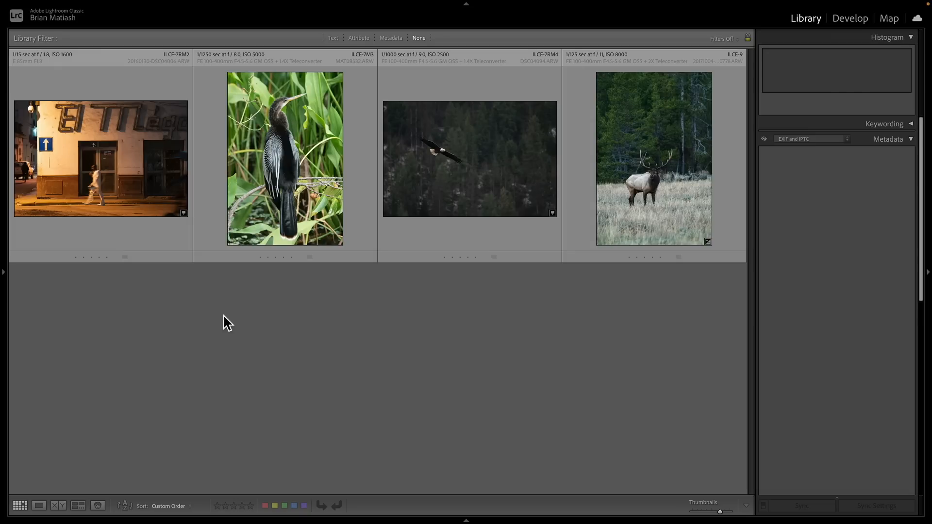
Open the night street photo and examine the noise on the blue arrow sign, the dark background and the pavement at high magnification.
double_click(104, 132)
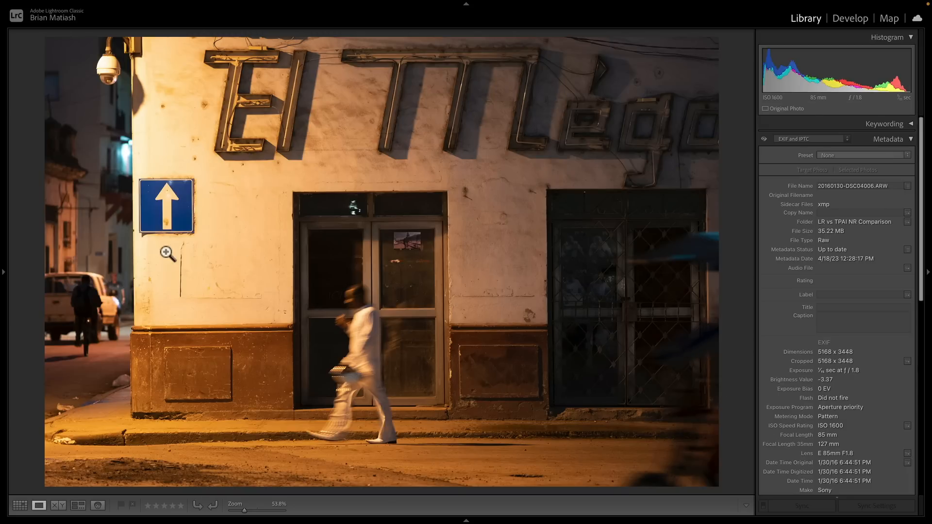
click(147, 193)
drag(126, 221, 290, 179)
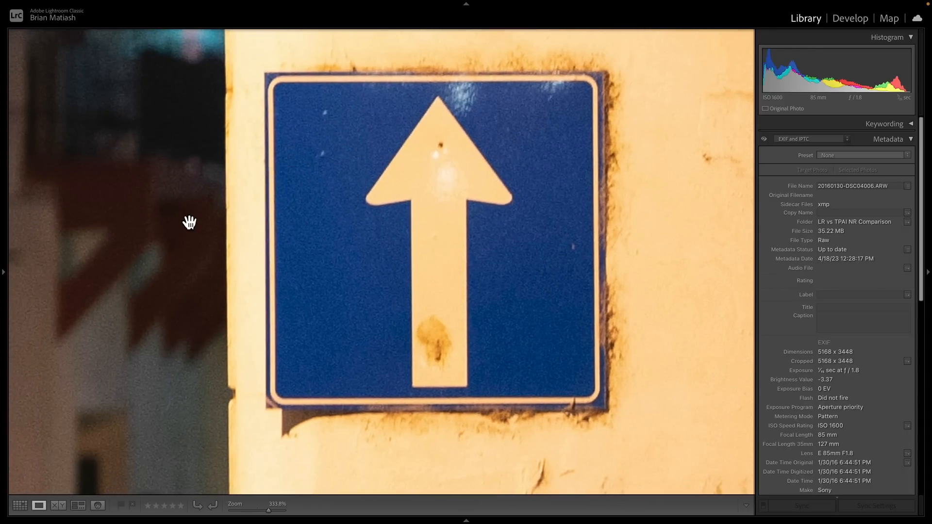
drag(132, 181, 277, 225)
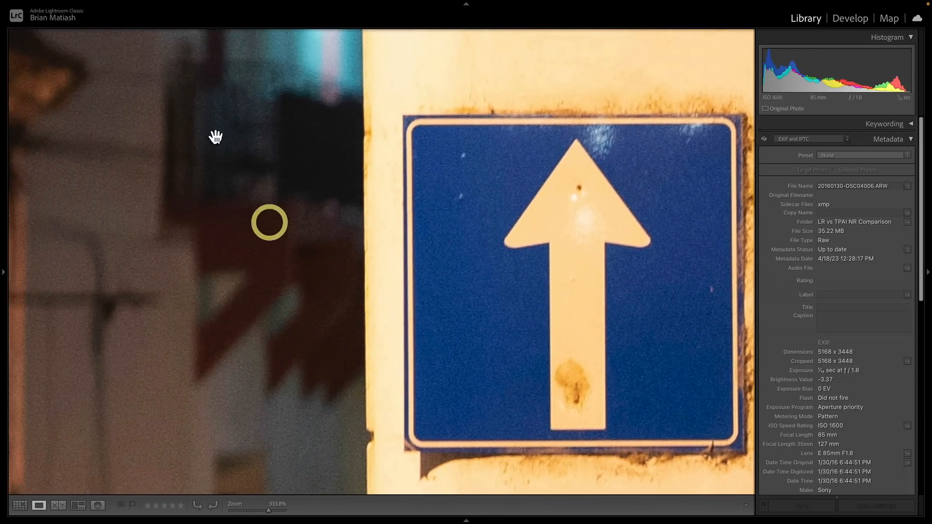
drag(333, 266, 252, 213)
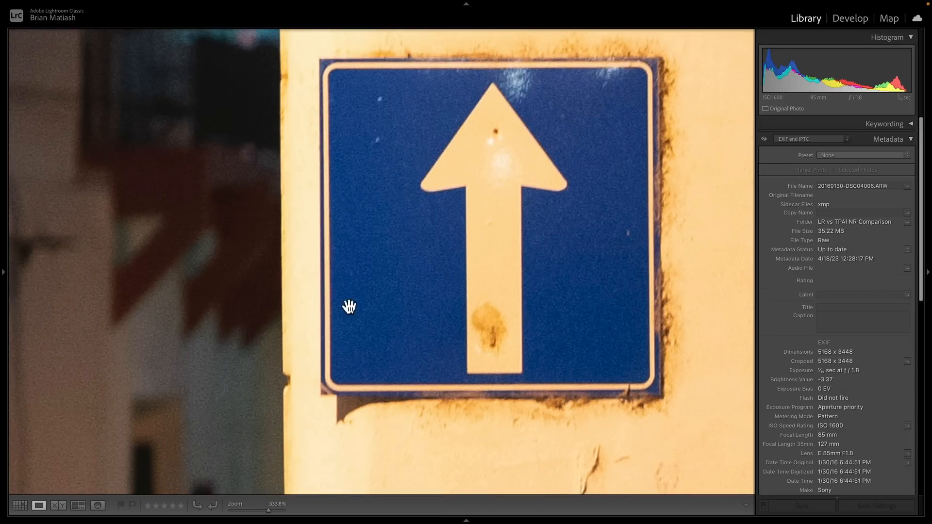
click(449, 283)
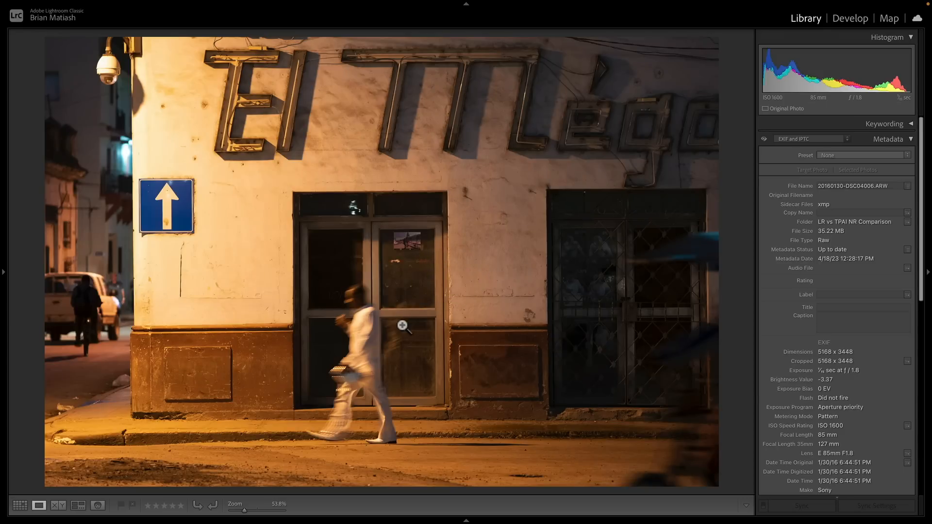
click(181, 463)
drag(378, 323, 294, 416)
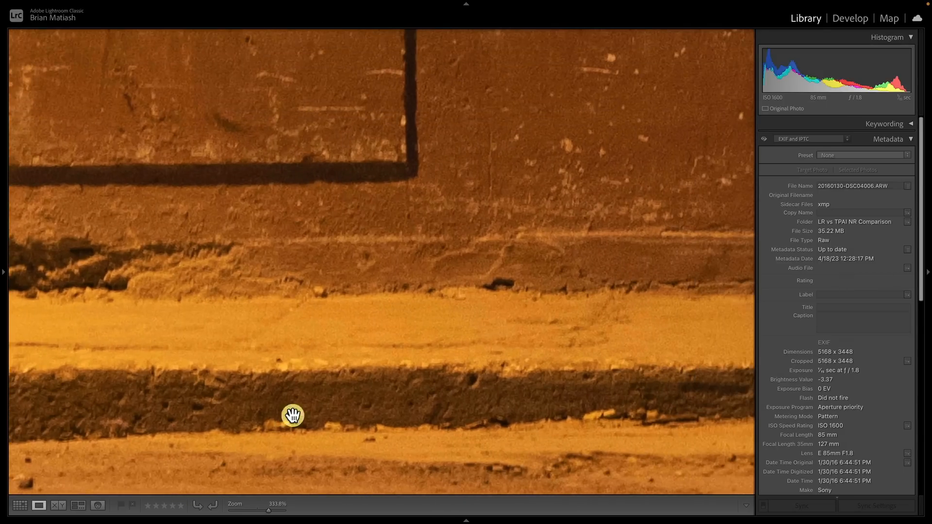
click(423, 253)
click(152, 193)
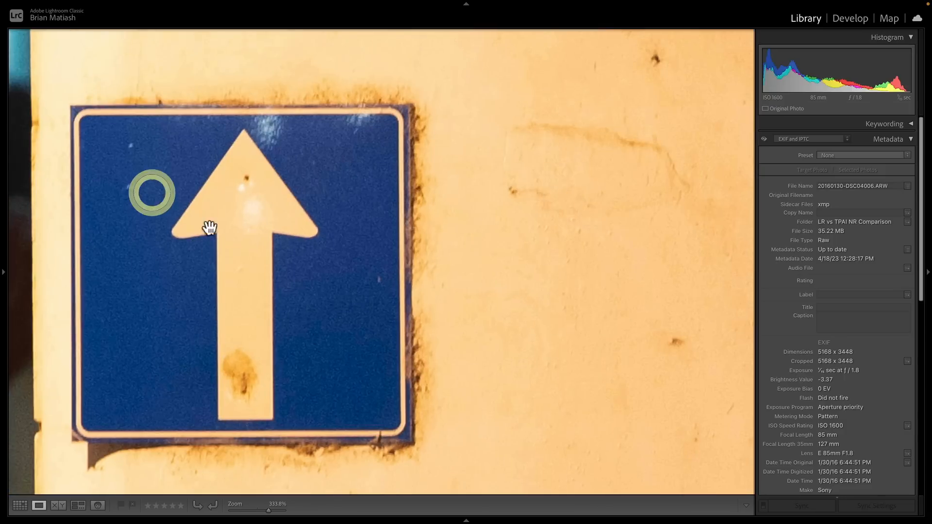
drag(104, 222, 300, 223)
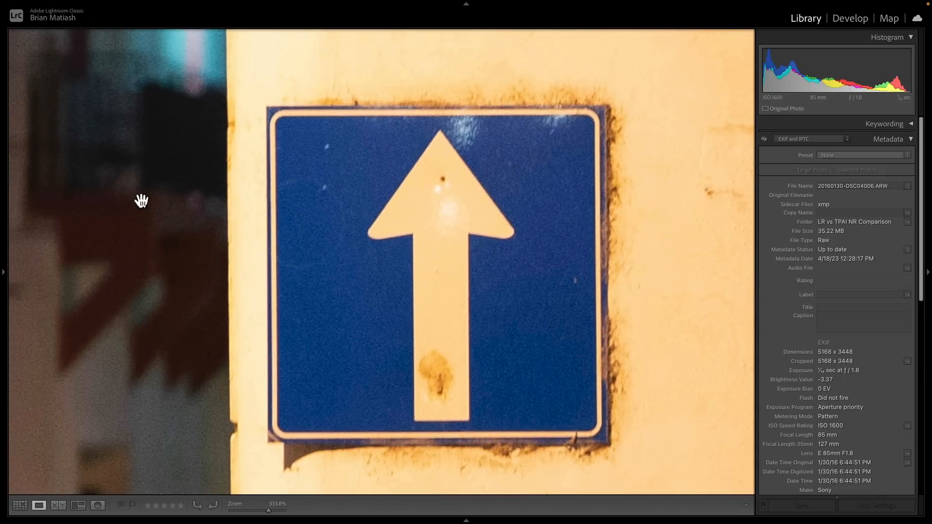
click(182, 208)
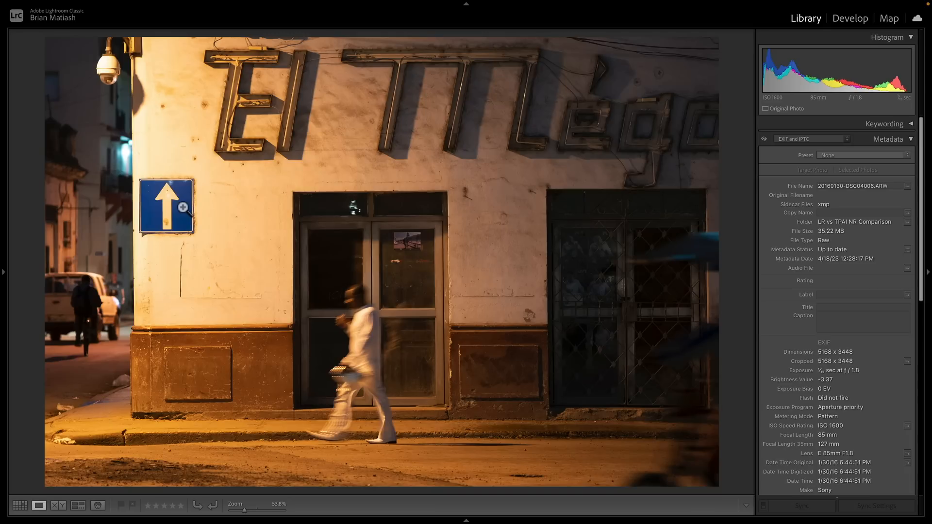
Take the street photo into the Develop module and open the AI Denoise preview from its noise reduction settings.
click(860, 21)
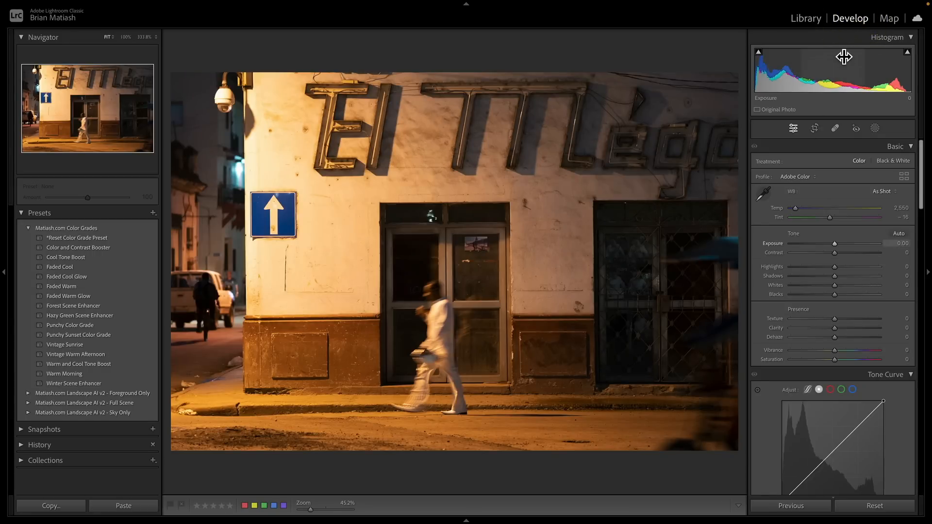
scroll(825, 204, down, 3)
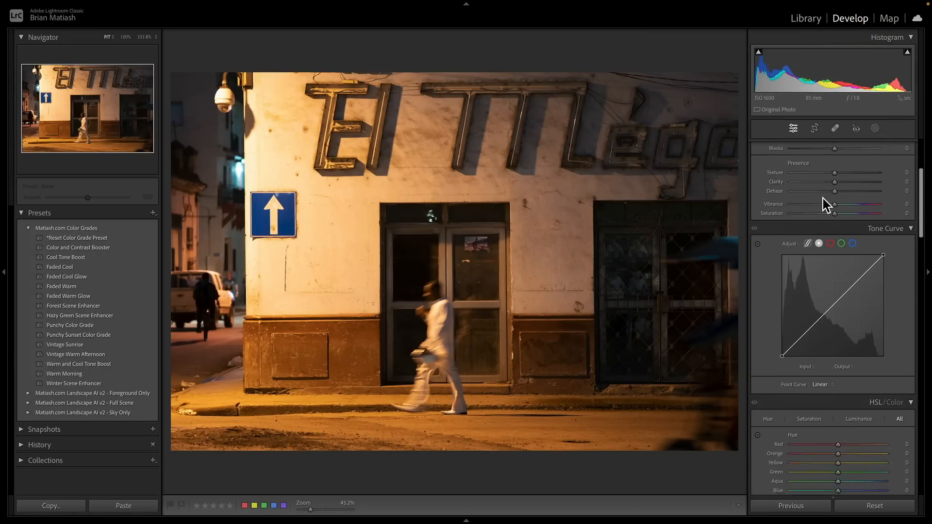
scroll(825, 204, down, 12)
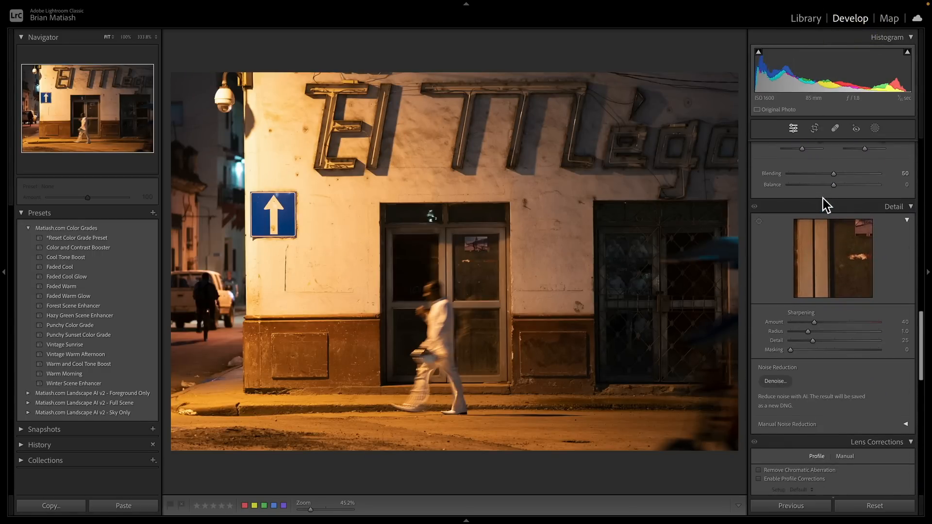
scroll(826, 203, down, 1)
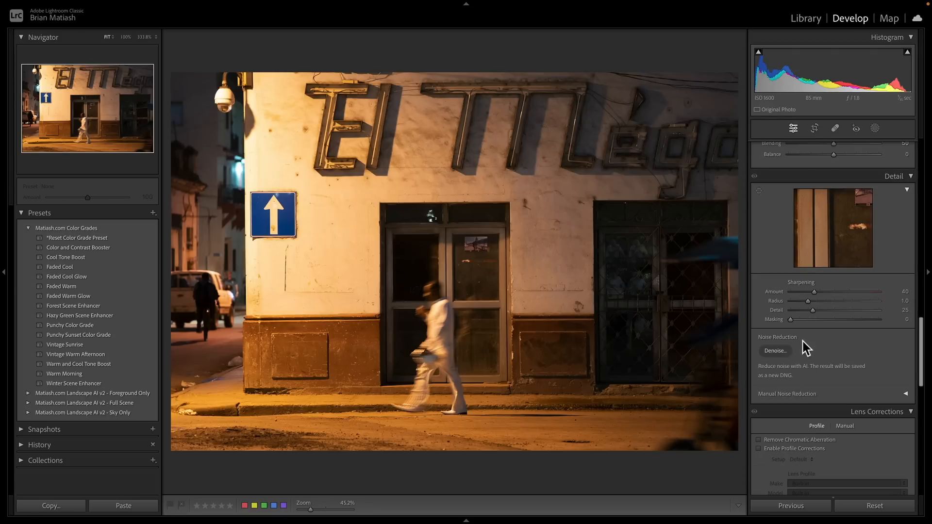
click(905, 393)
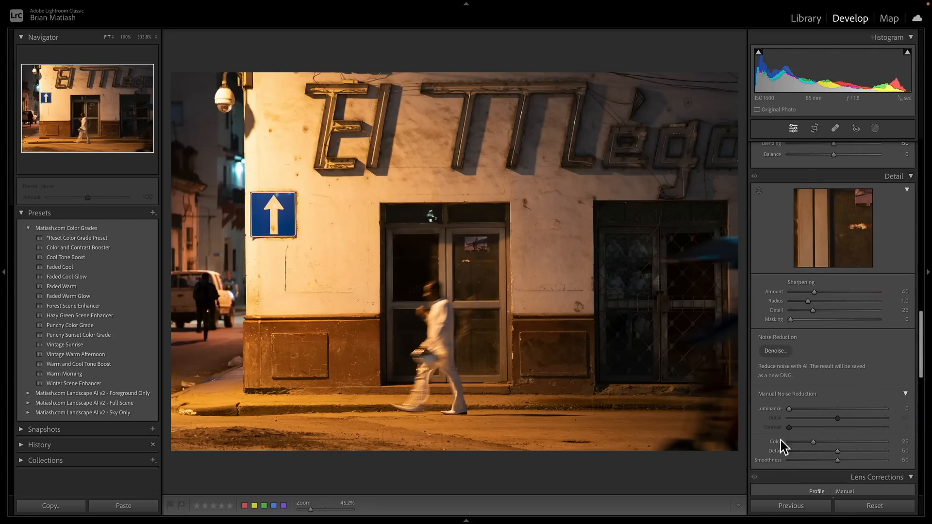
click(906, 393)
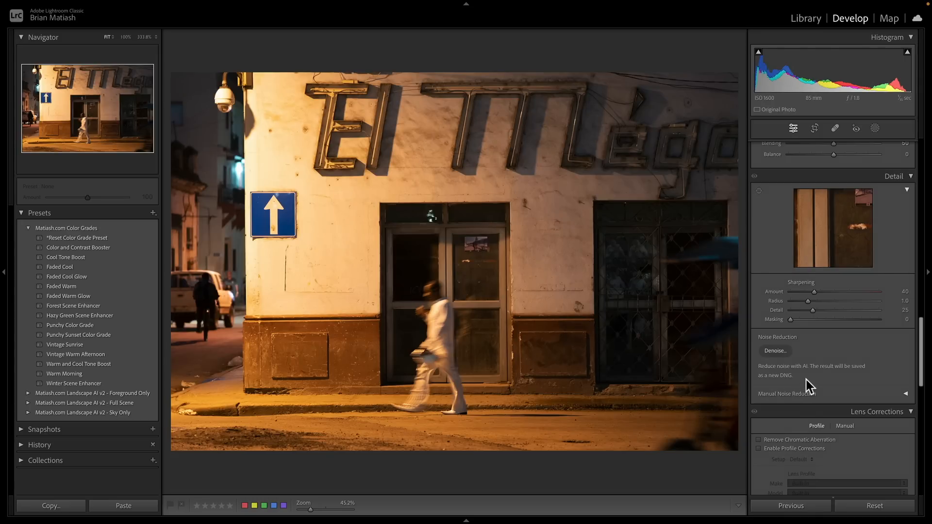
click(776, 351)
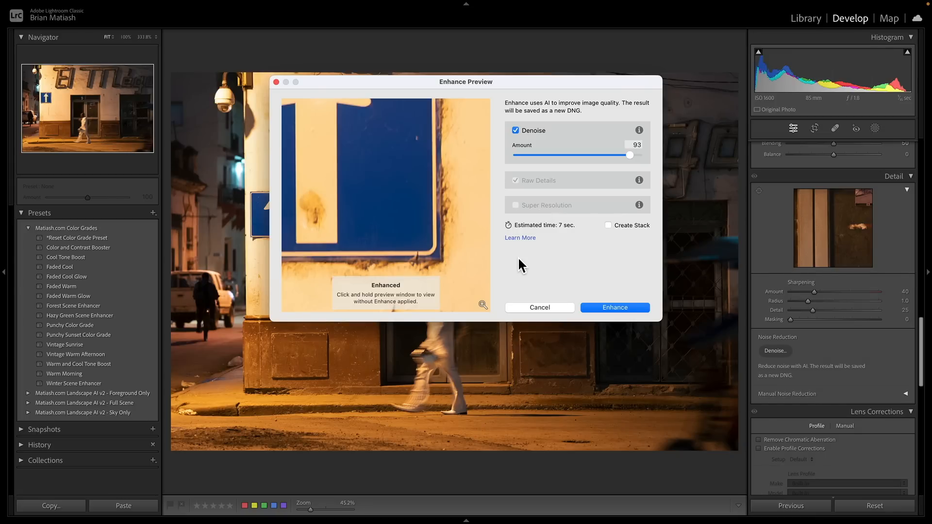
Examine the denoised preview around the blue arrow sign and the adjoining wall, finishing on the sign.
click(483, 305)
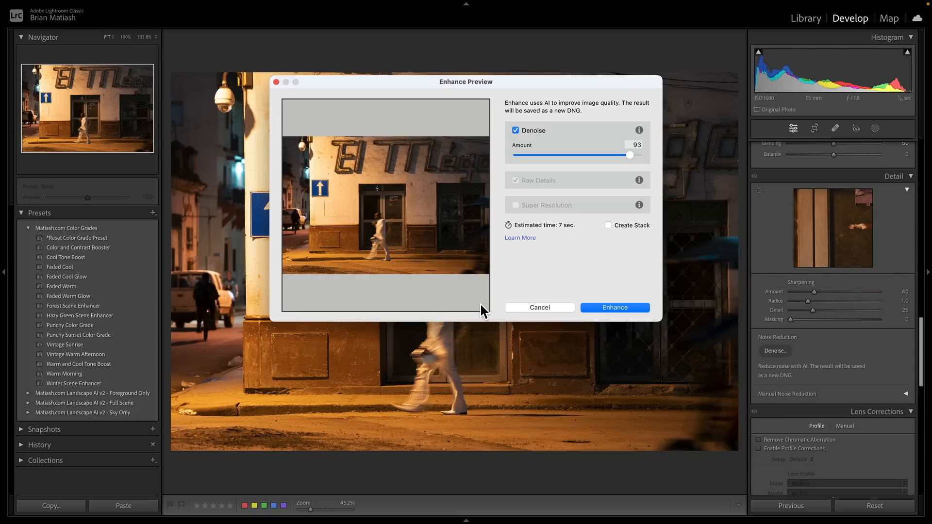
click(318, 187)
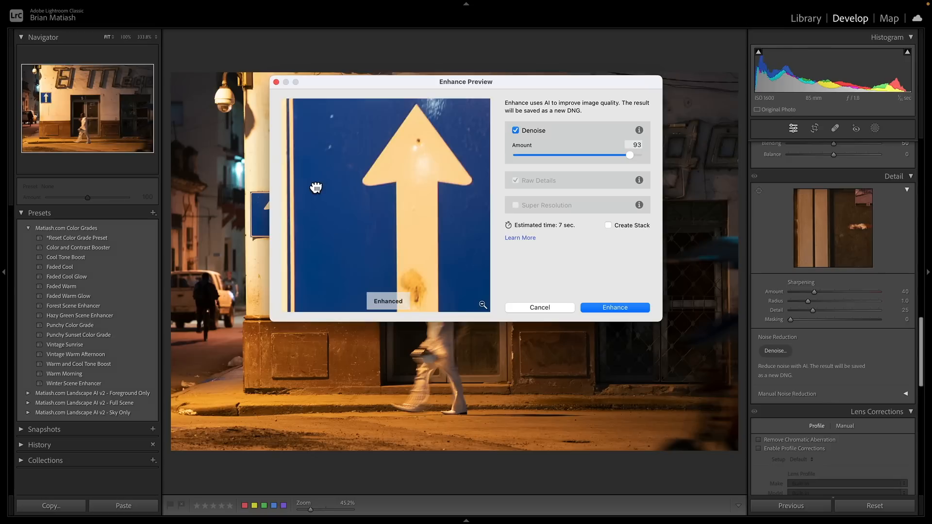
drag(316, 187, 345, 184)
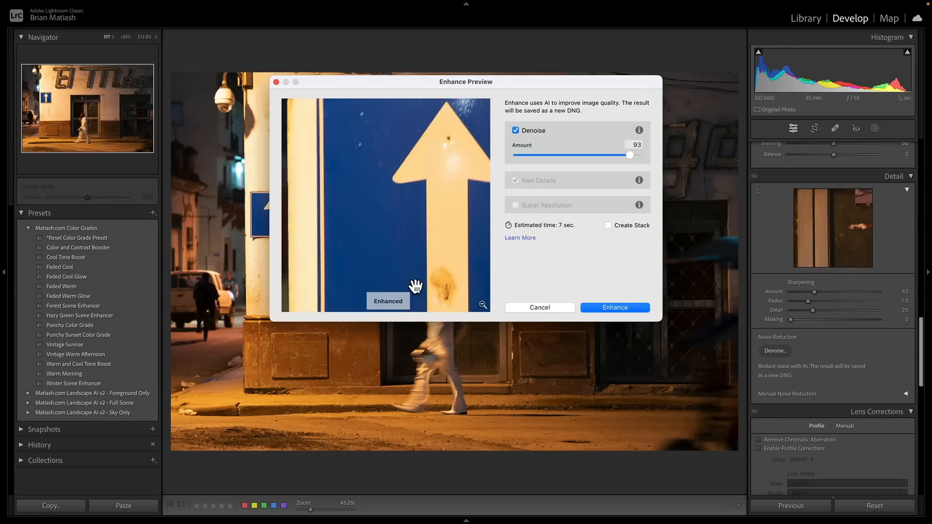
drag(441, 287, 283, 198)
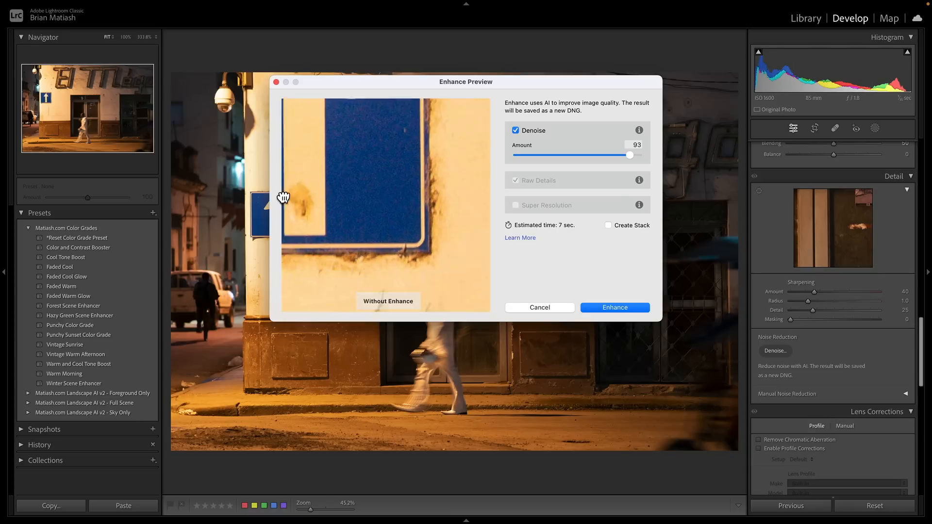
drag(418, 264, 296, 173)
drag(470, 271, 310, 155)
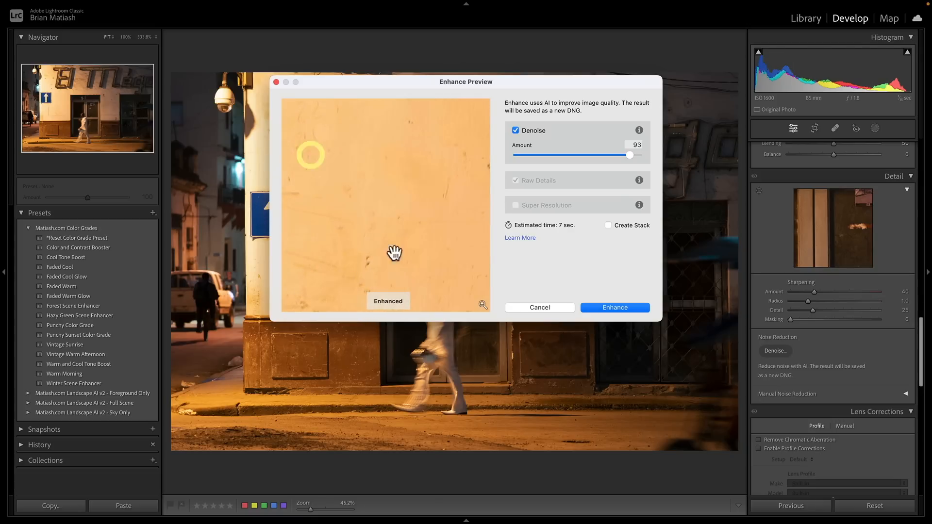
click(478, 307)
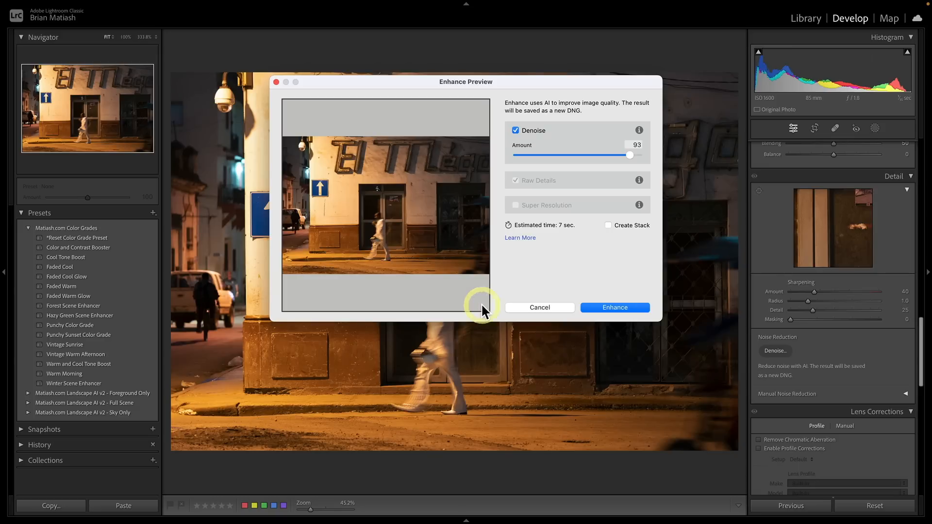
click(315, 187)
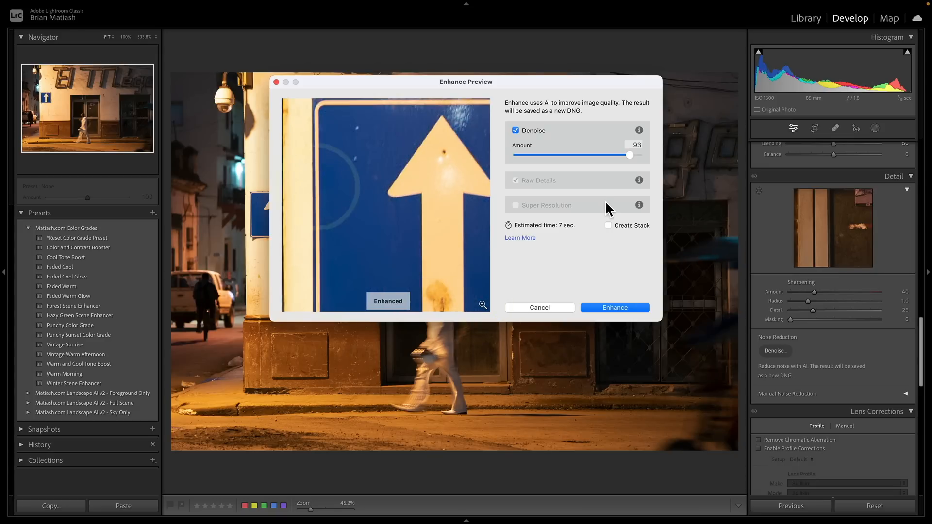
Try a minimal Denoise strength on the sign and set the Denoise amount to 80.
drag(629, 157, 537, 155)
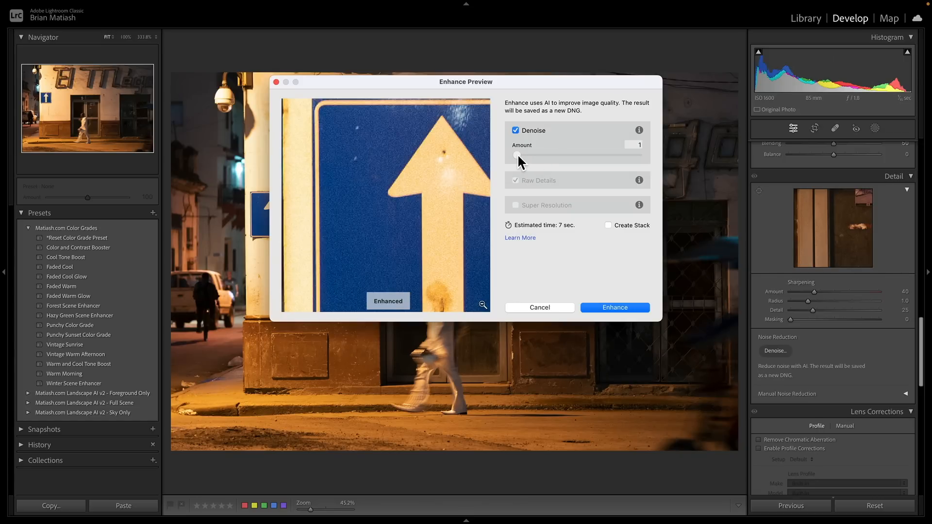
drag(517, 155, 606, 156)
click(614, 155)
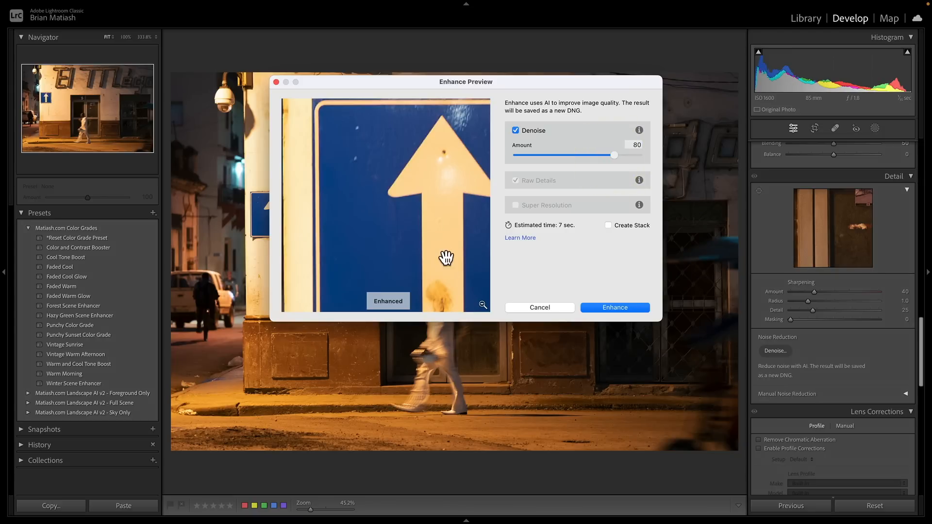
Compare the dark background beside the sign with and without enhancement in the Denoise preview.
drag(303, 190, 488, 220)
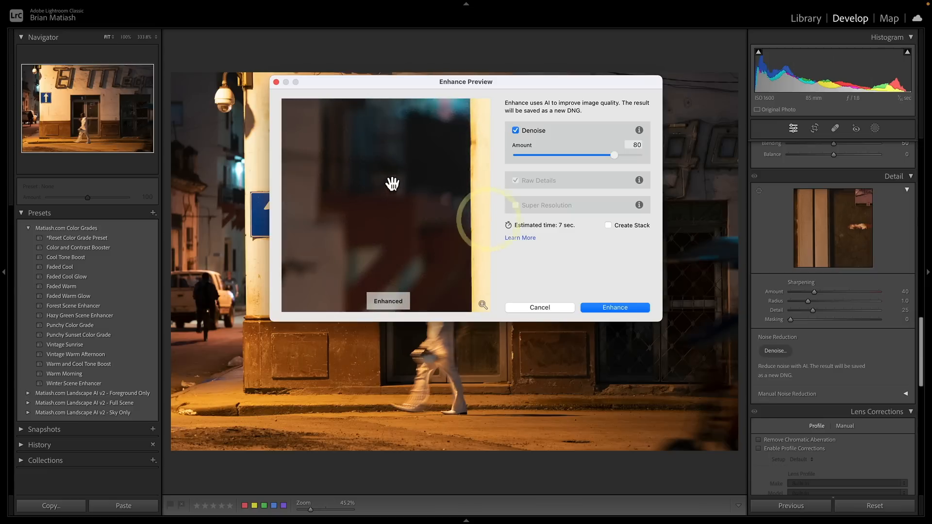
drag(390, 173, 412, 226)
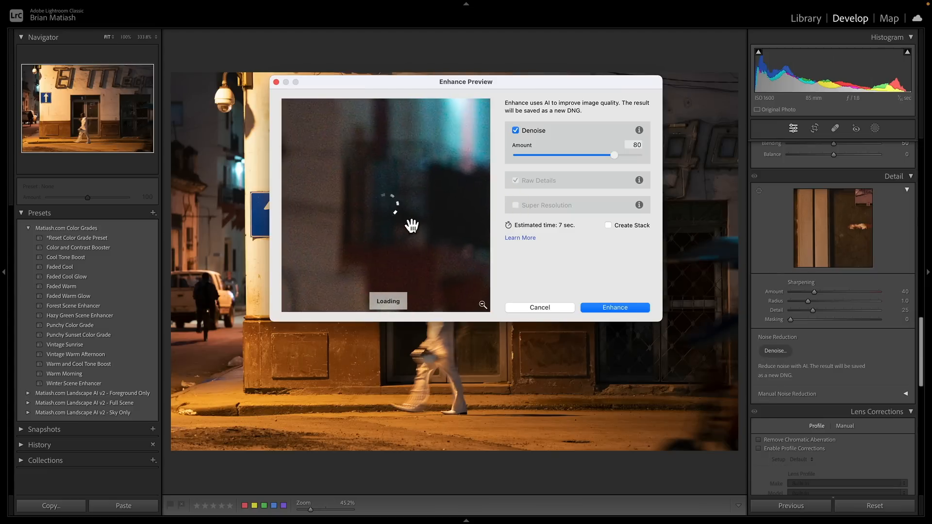
click(408, 188)
click(408, 187)
click(408, 188)
click(408, 188)
Switch Denoise off and back on, and run Enhance at amount 80 to create the denoised DNG.
click(516, 130)
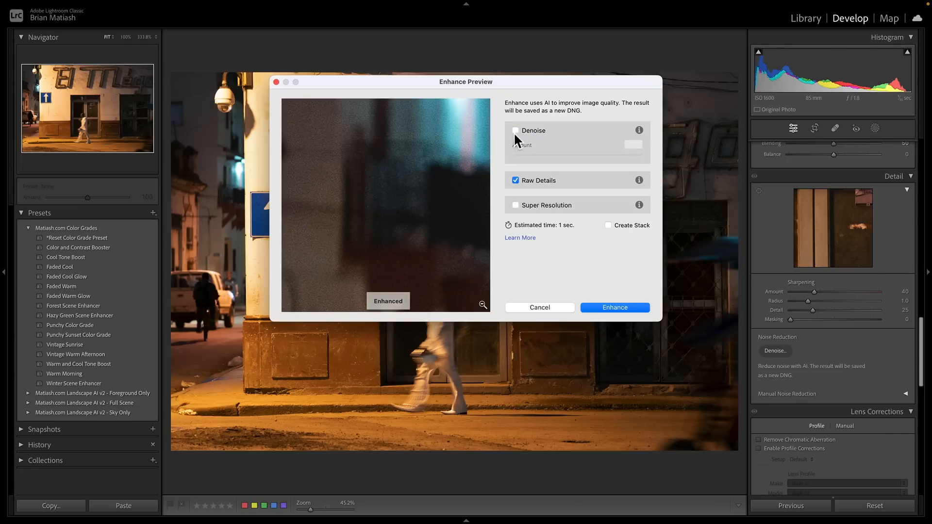
click(515, 131)
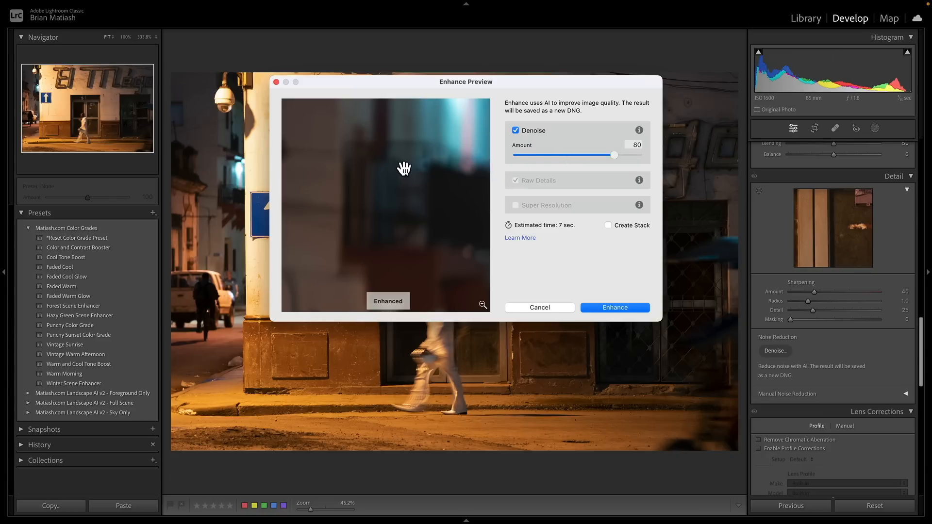
click(600, 311)
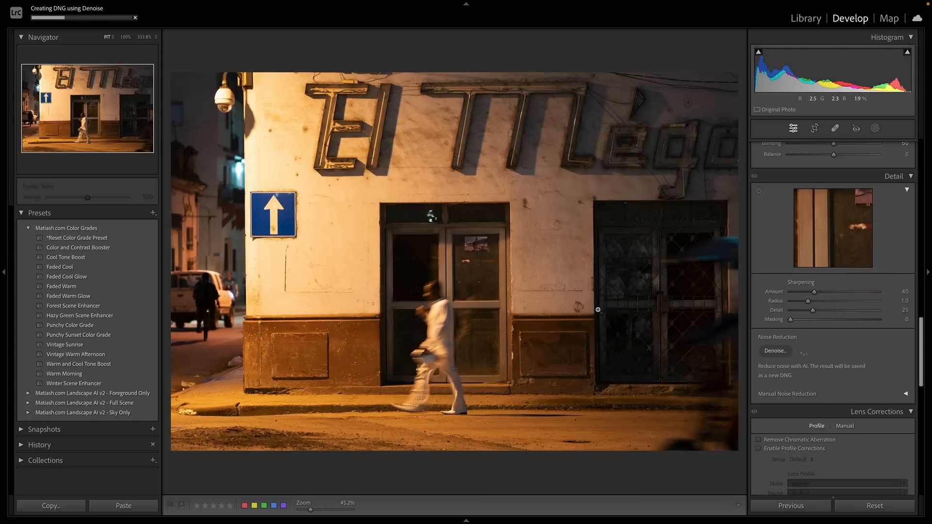
Select the Enhanced-NR DNG and the original ARW street photo in the grid and show them in Compare view.
key(g)
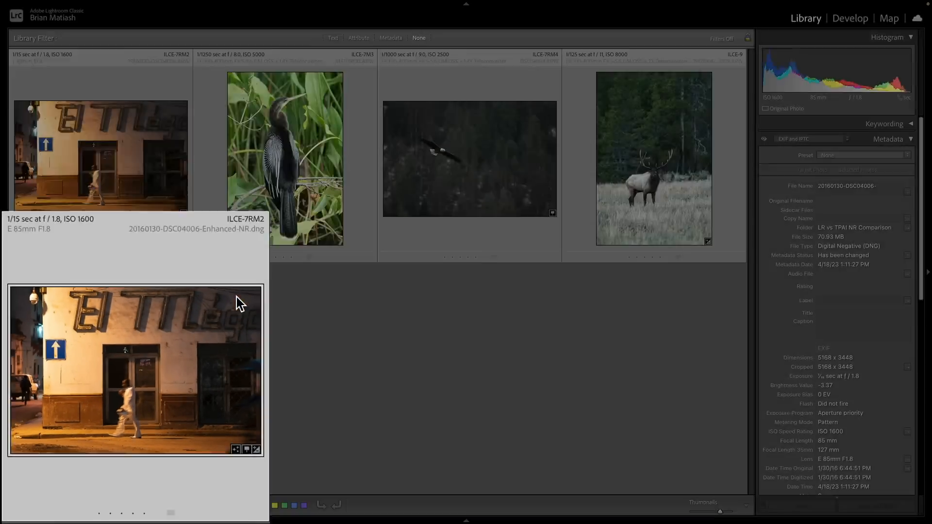
click(236, 297)
click(78, 387)
super+click(150, 164)
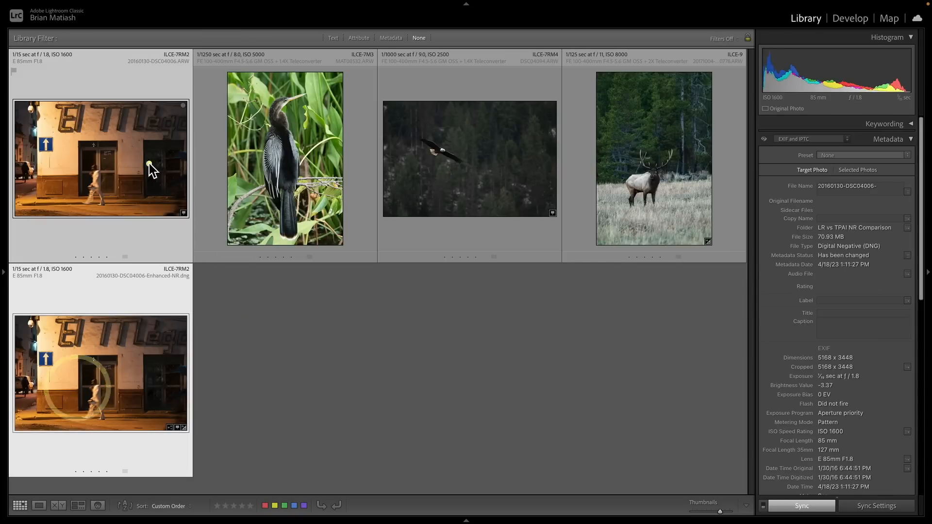
key(c)
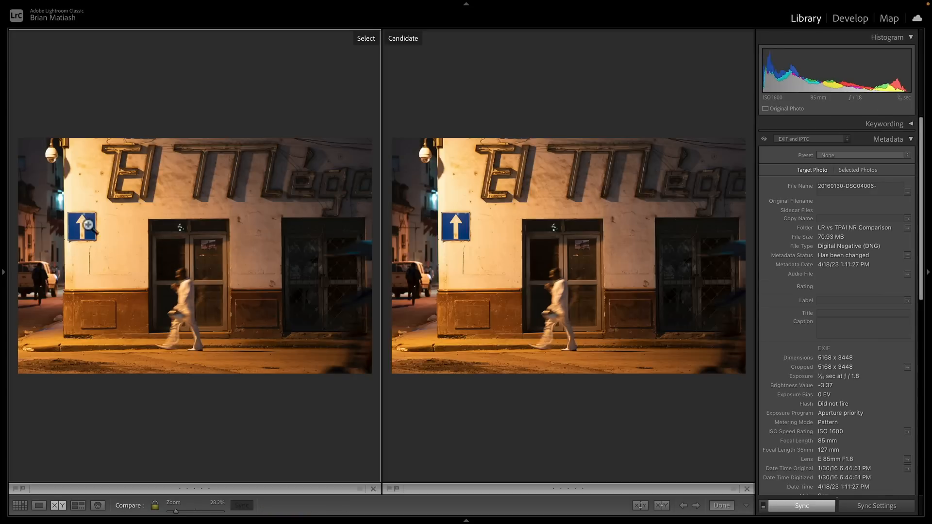
Examine the arrow sign and the dark background side by side at high magnification in the enhanced and original photos.
click(88, 225)
drag(75, 228, 111, 228)
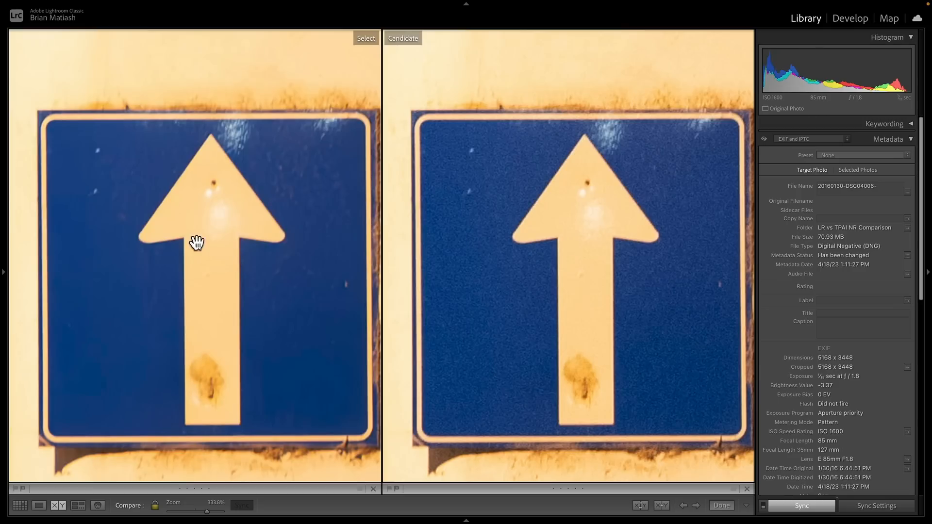
drag(194, 243, 461, 256)
drag(163, 233, 242, 229)
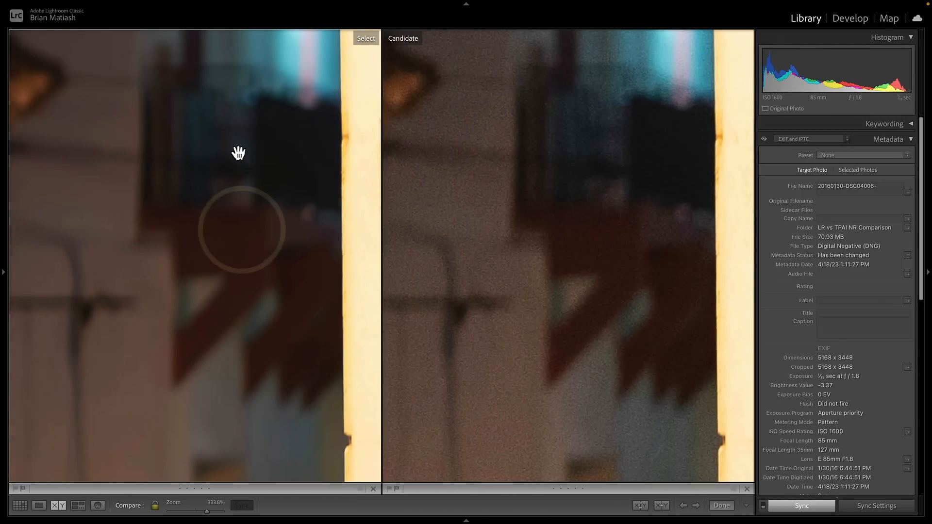
Return to the grid, clear the selection, and select the original ARW street photo.
click(228, 289)
key(g)
click(293, 336)
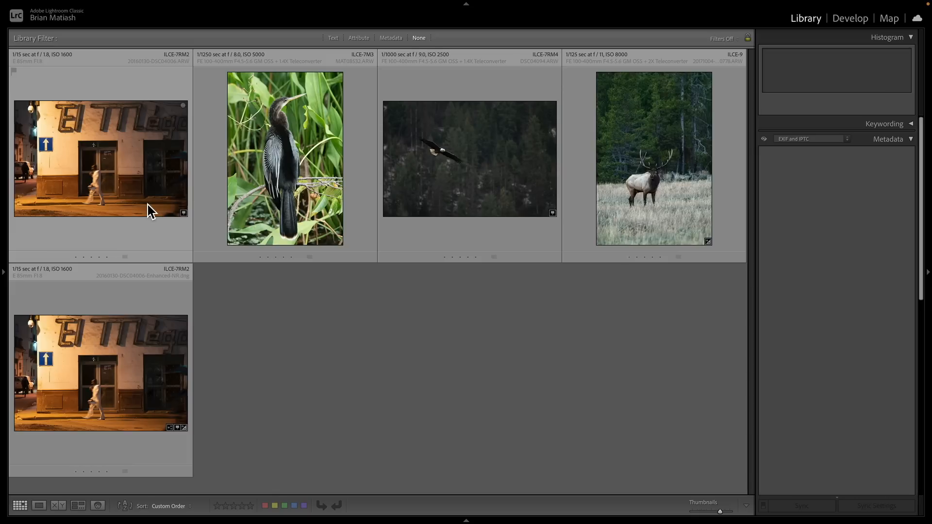
click(129, 178)
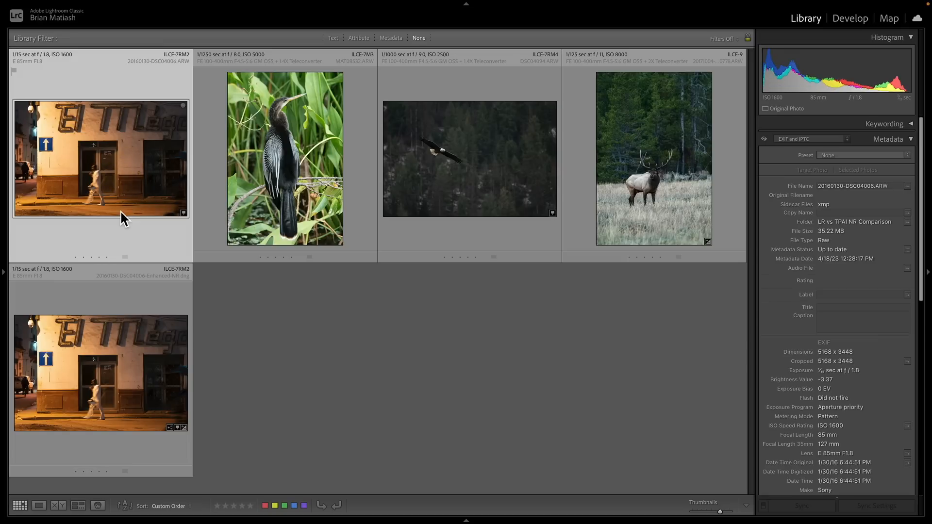
click(97, 5)
mouse_move(112, 228)
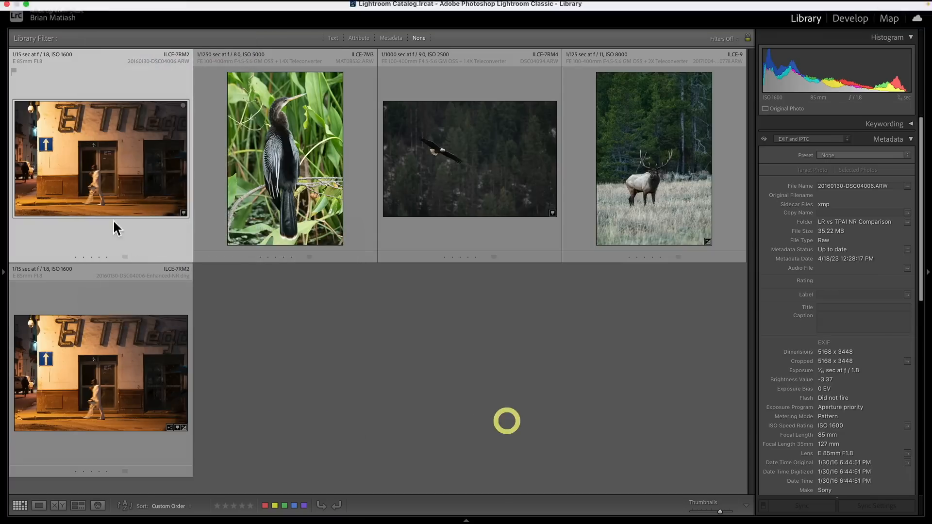
right_click(99, 187)
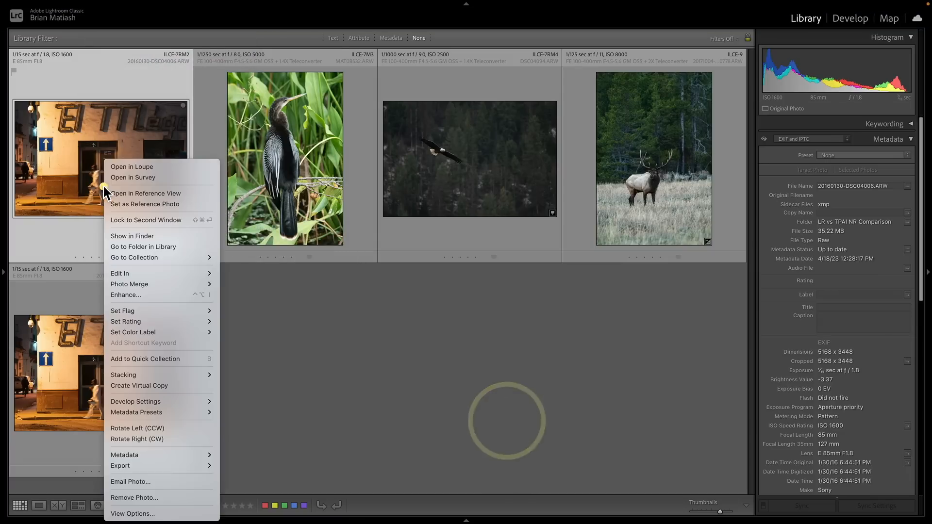
mouse_move(142, 275)
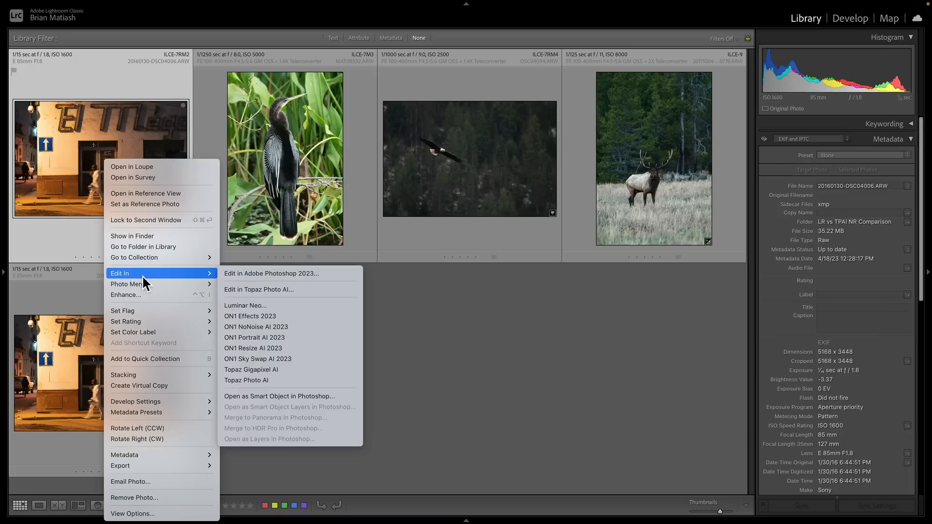
click(311, 383)
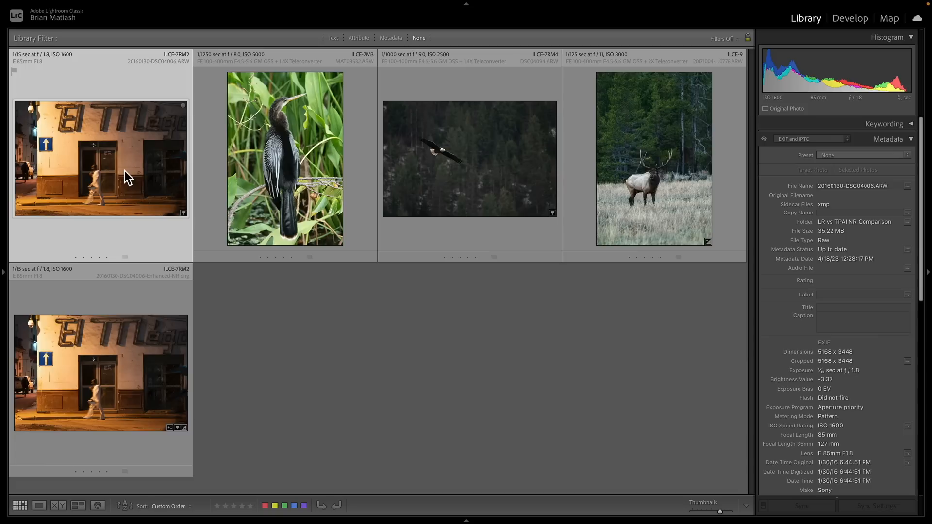
Send the selected ARW street photo to the Topaz Photo AI plug-in for processing.
click(101, 5)
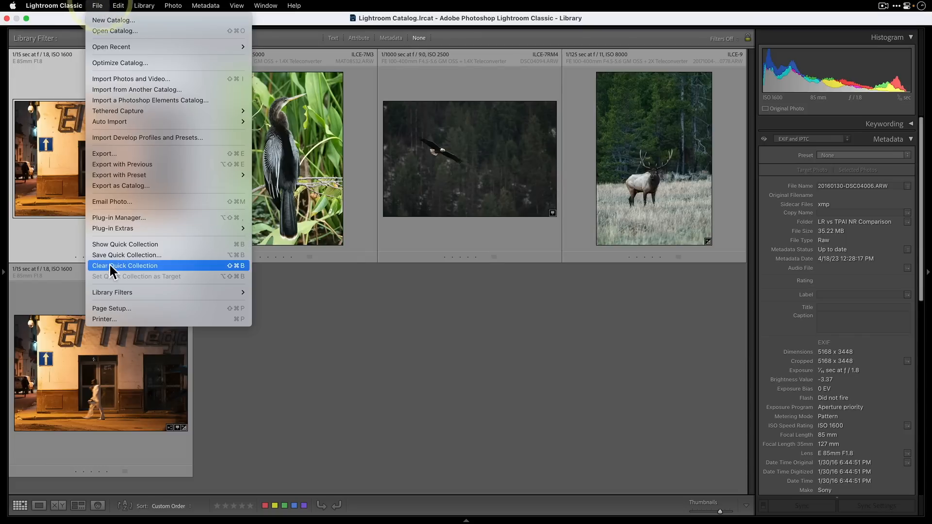
mouse_move(161, 227)
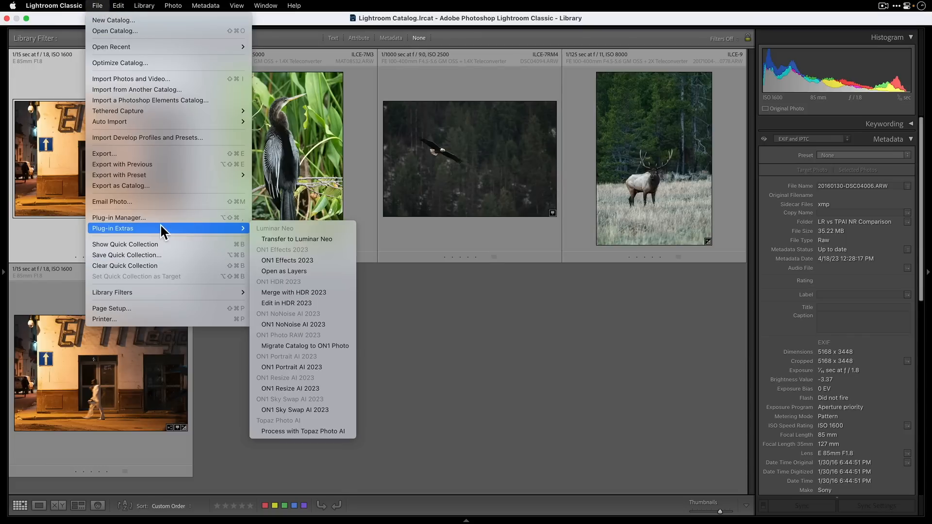
click(325, 431)
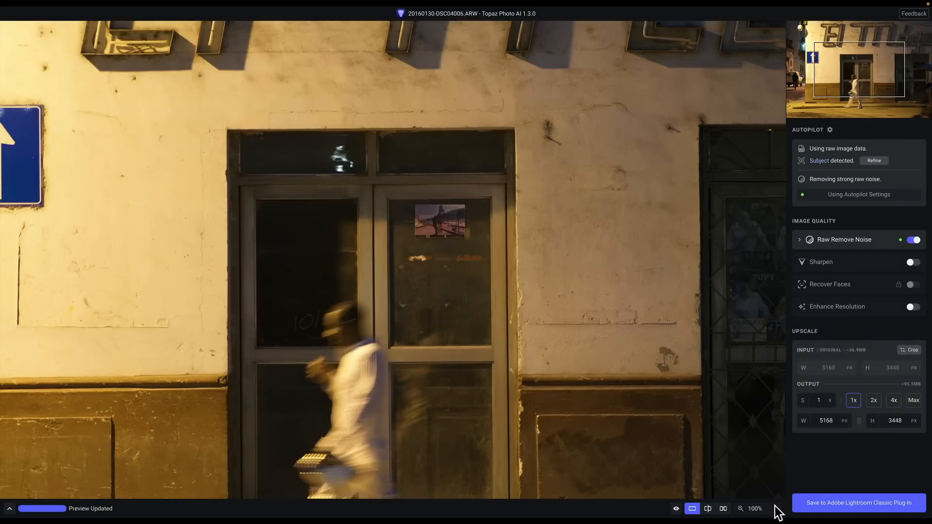
Magnify the preview to 400% on the blue arrow sign and expand the Raw Remove Noise settings.
click(775, 509)
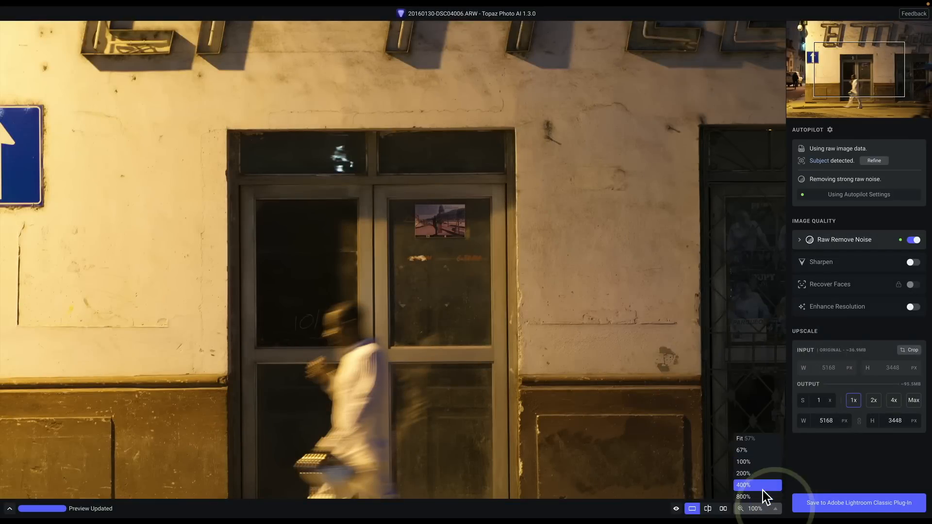
click(763, 486)
click(803, 51)
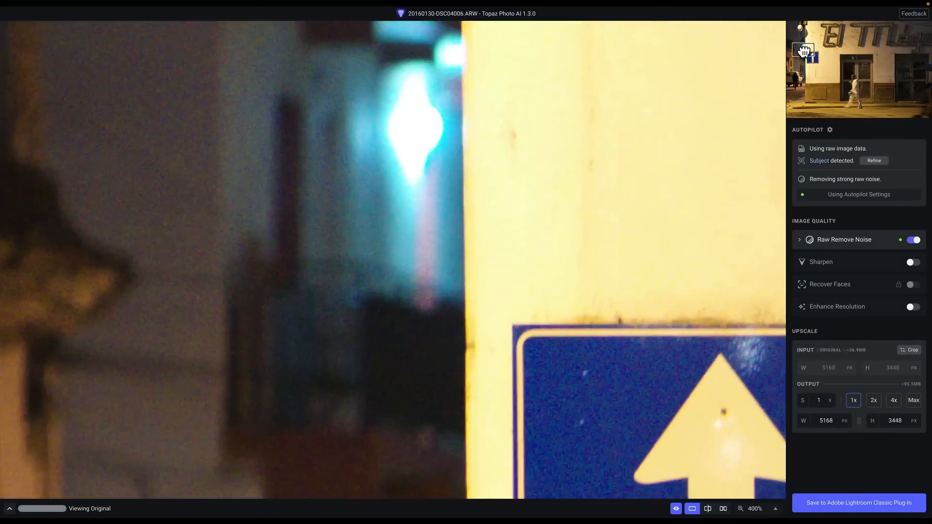
drag(804, 51, 811, 58)
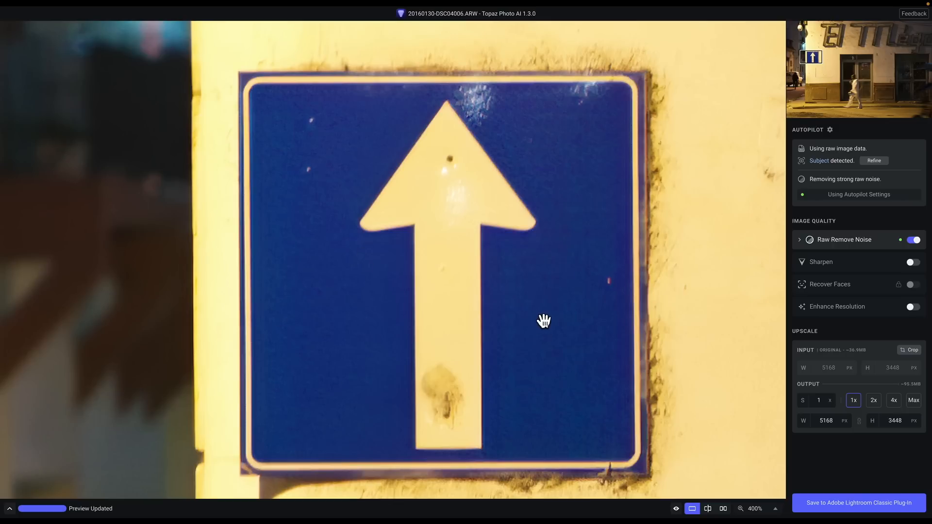
click(800, 240)
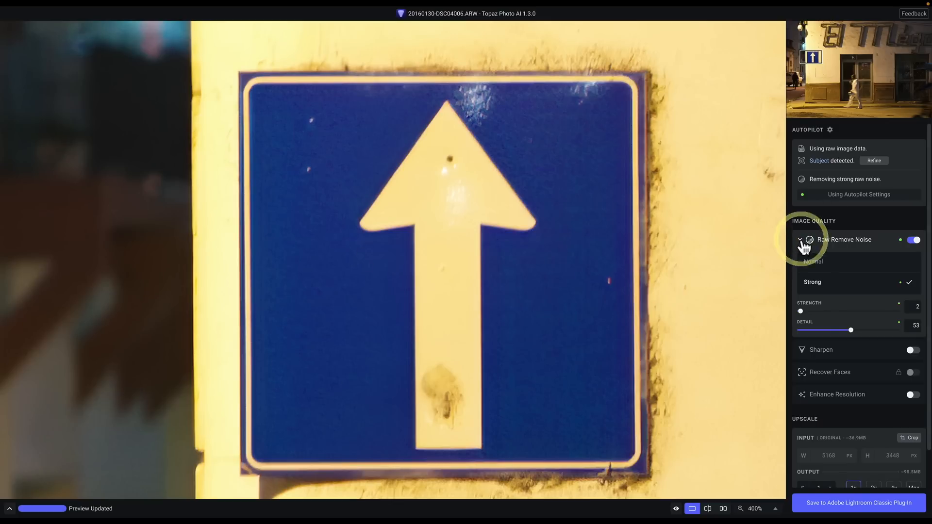
Set the Strong noise removal model's Strength to 32 and Detail to 16.
drag(802, 311, 813, 312)
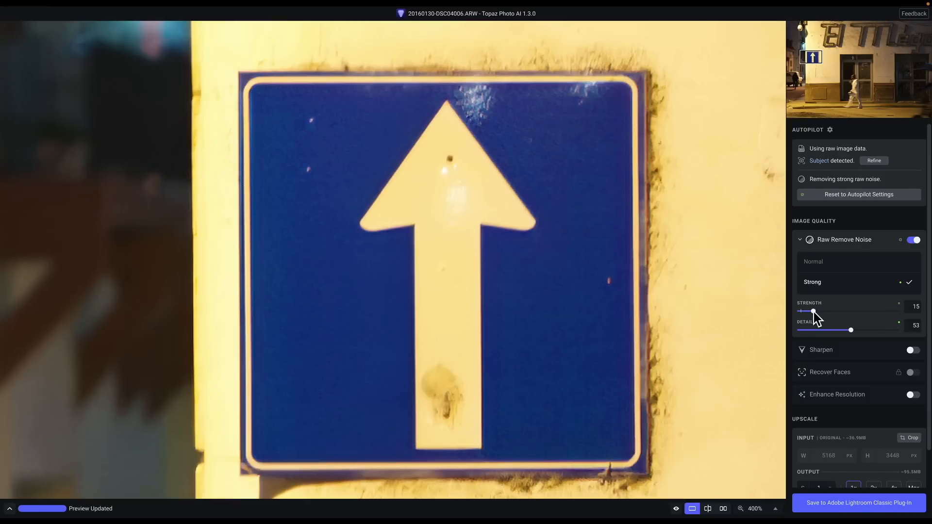
drag(813, 312, 830, 313)
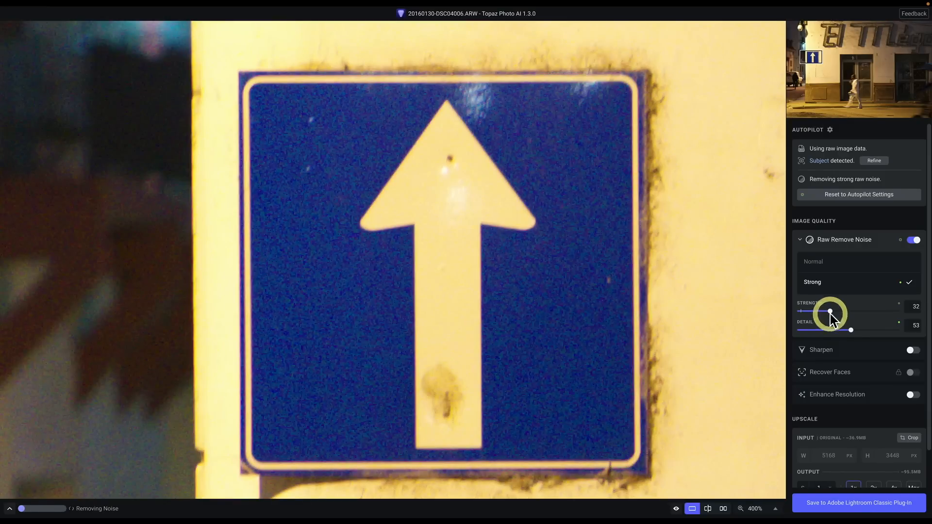
click(820, 330)
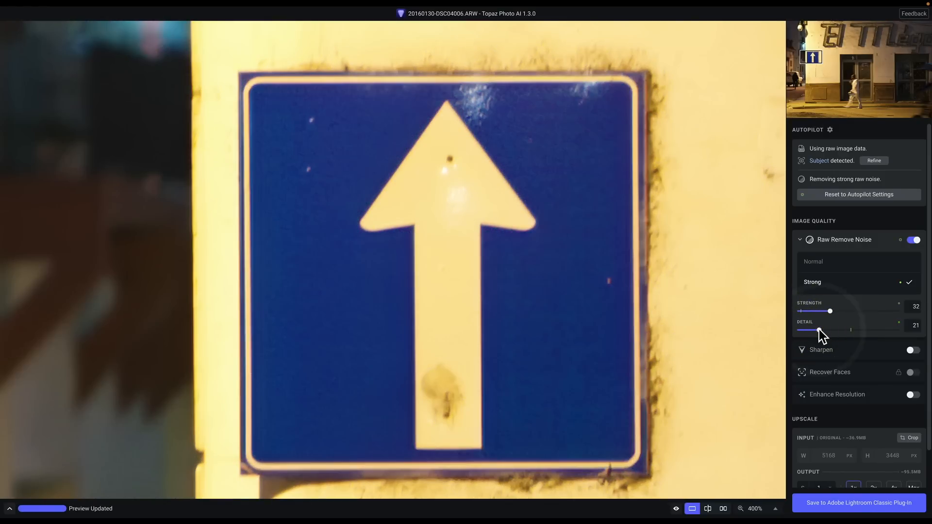
drag(819, 330, 813, 330)
Set the Strong model's Strength to 39 and Detail to 24, checking the dark background and the arrow sign against the original.
drag(110, 268, 285, 316)
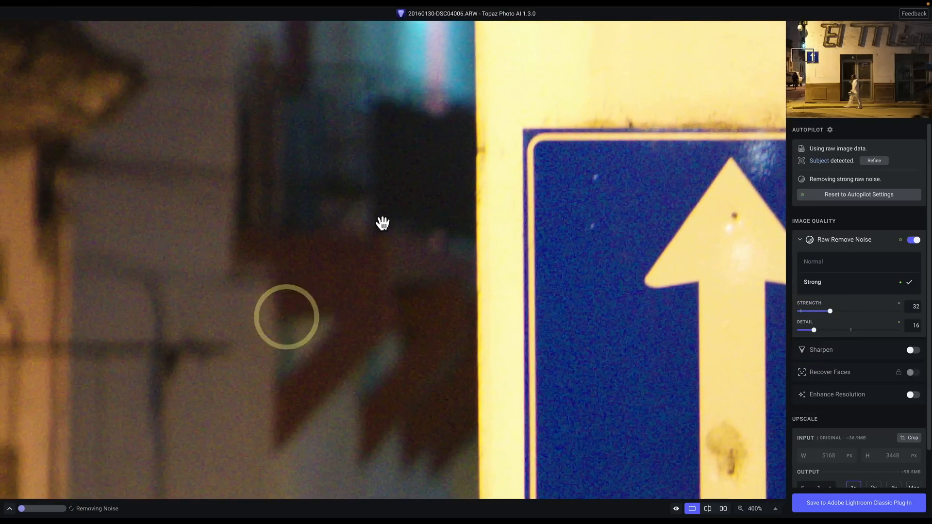
click(837, 311)
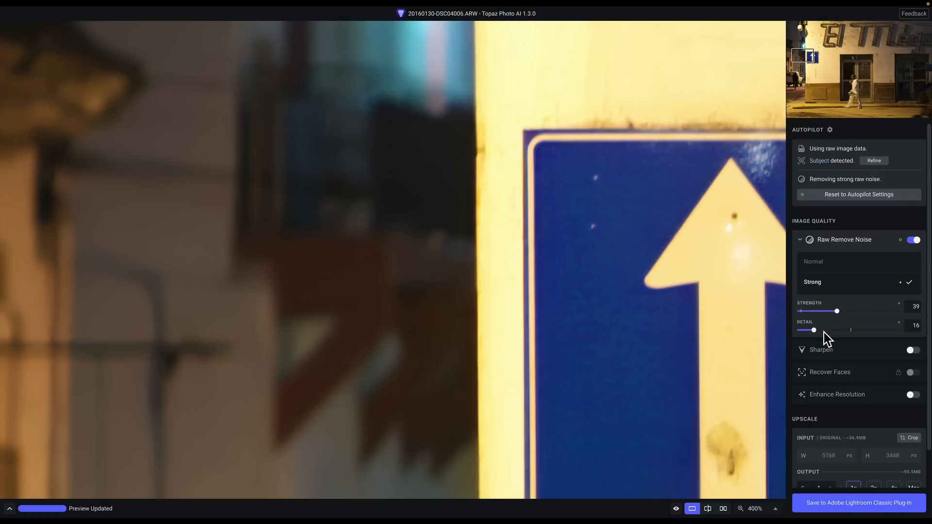
drag(814, 329, 823, 329)
drag(625, 303, 501, 234)
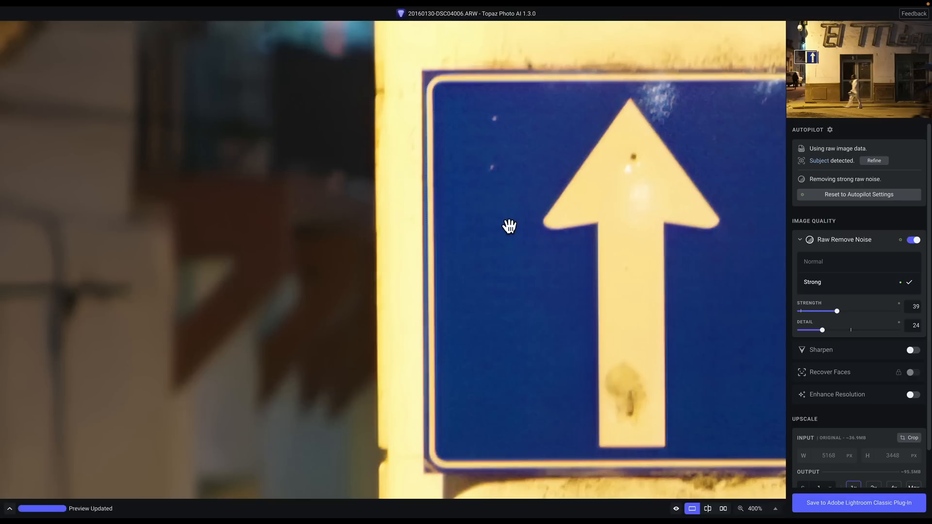
key(space)
click(505, 227)
Alternate between the Normal and Strong noise removal models to compare them on the arrow sign, ending on Normal.
click(844, 260)
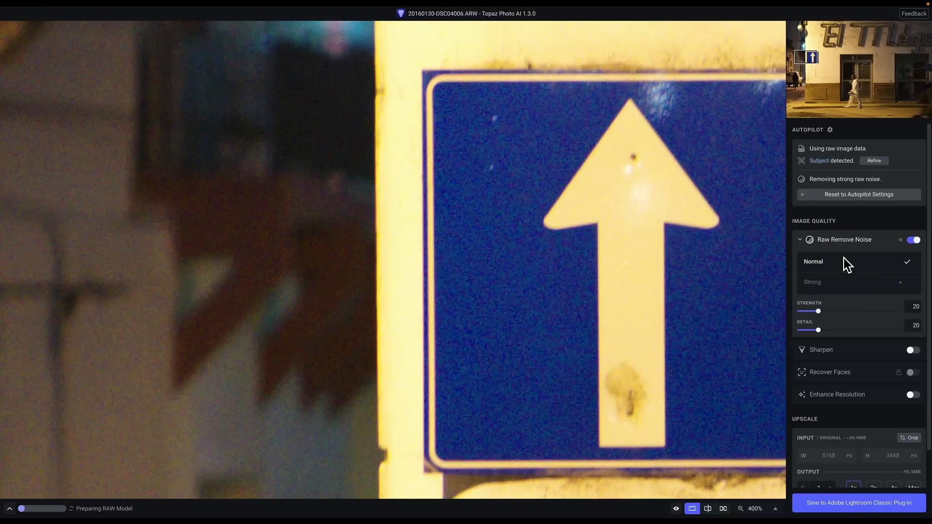
click(833, 281)
click(847, 265)
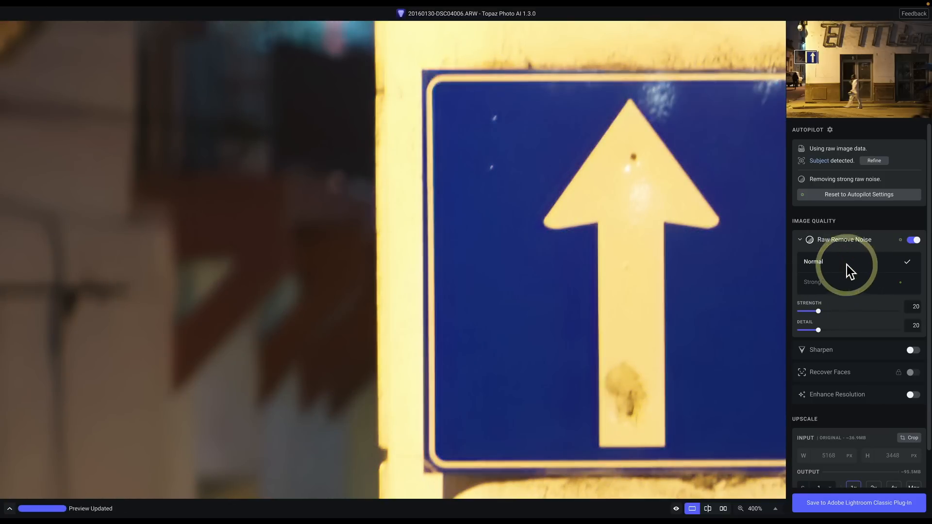
click(843, 287)
click(850, 263)
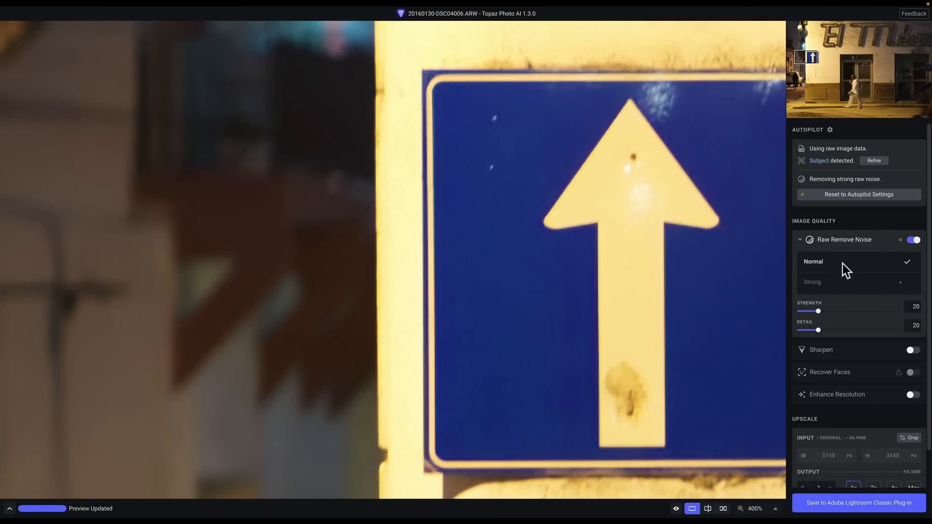
Set the Normal model's Strength to 30 and Detail to 29, and compare the preview with the original.
drag(819, 311, 826, 332)
click(827, 311)
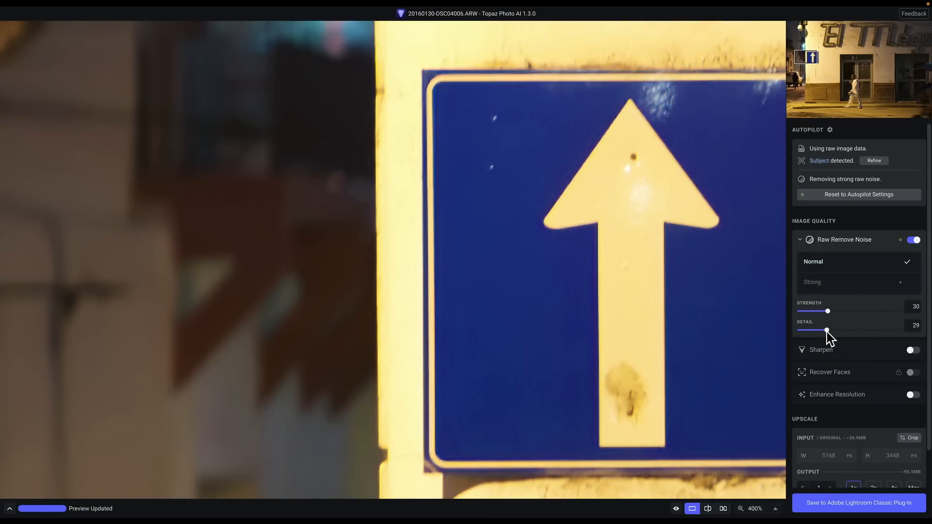
click(577, 316)
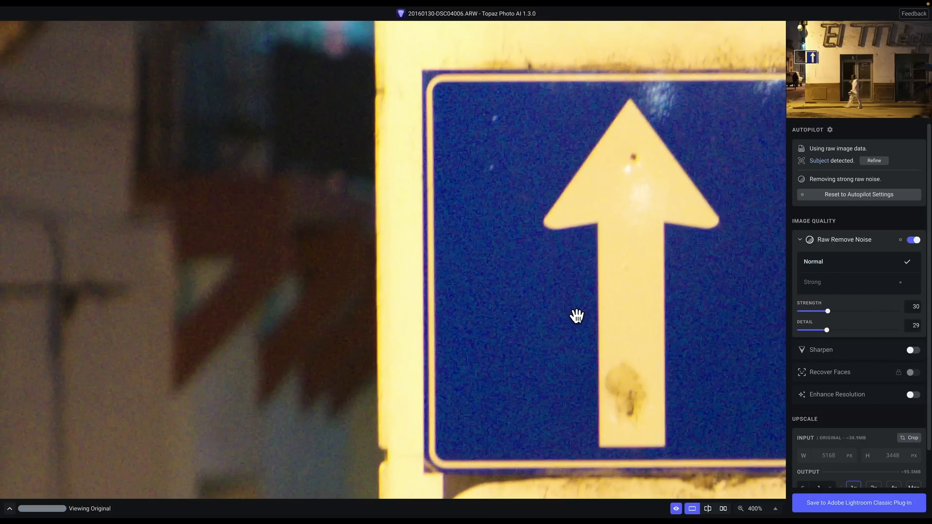
click(577, 316)
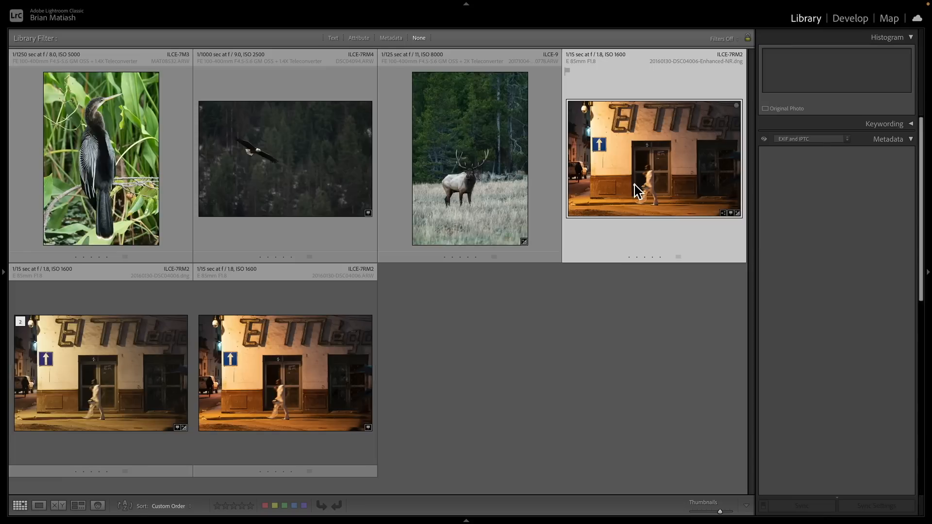
Select Lightroom's Enhanced-NR DNG and the Topaz-processed DNG in the grid and show them in Compare view.
click(634, 185)
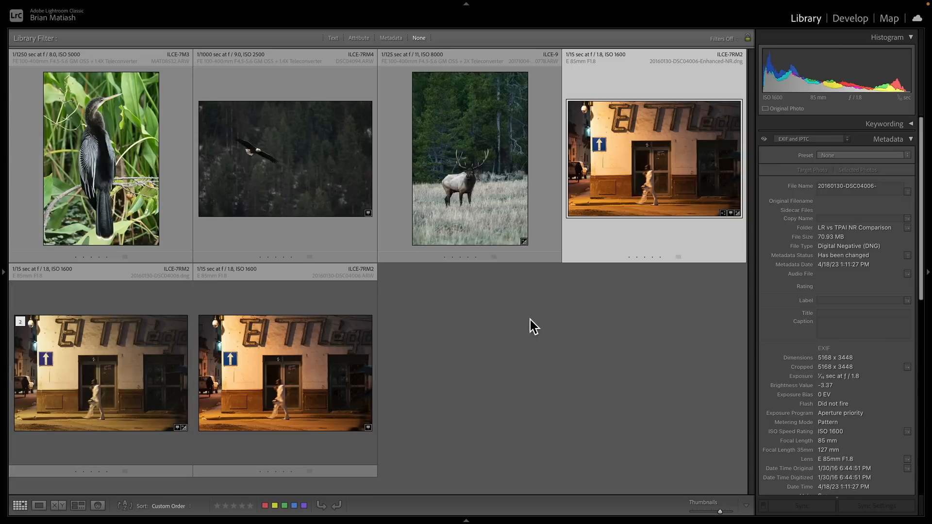
click(166, 336)
key(c)
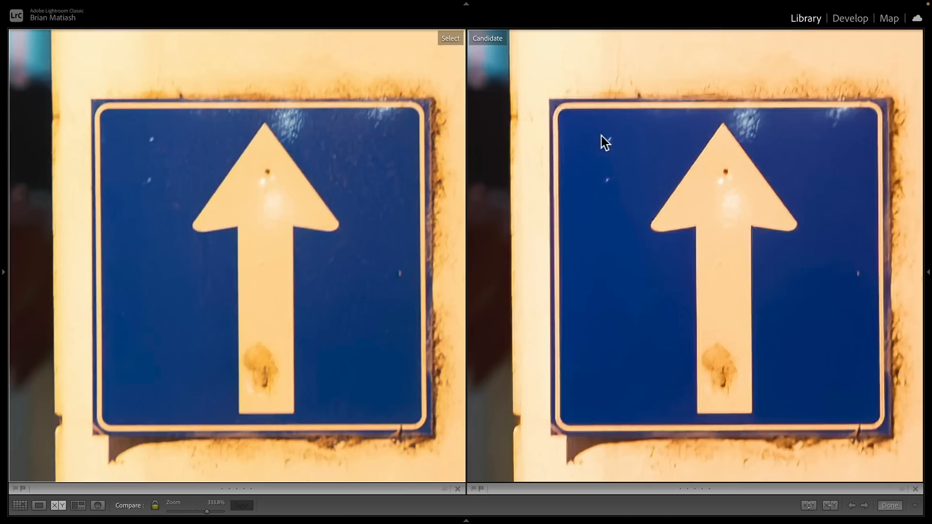
Examine the arrow sign and the dark background beside it in the Lightroom and Topaz versions at high magnification.
drag(173, 249, 235, 252)
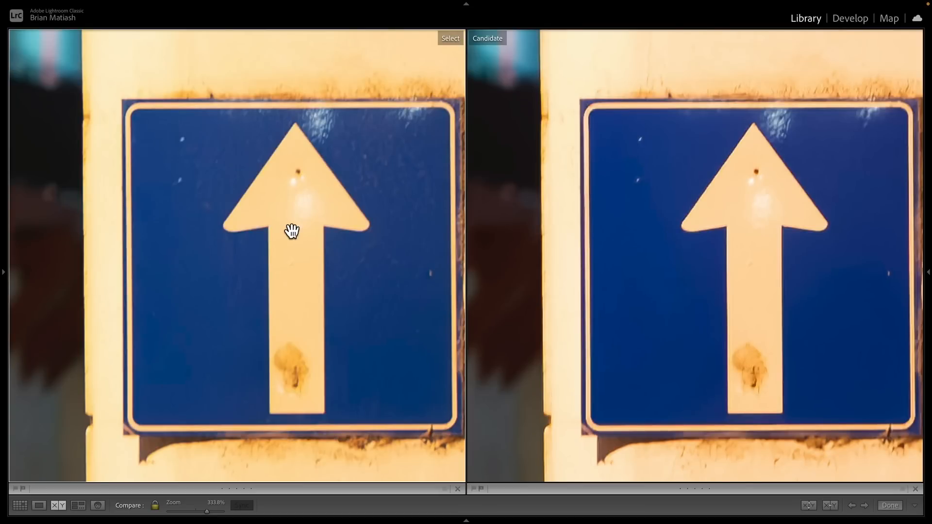
drag(118, 150, 354, 154)
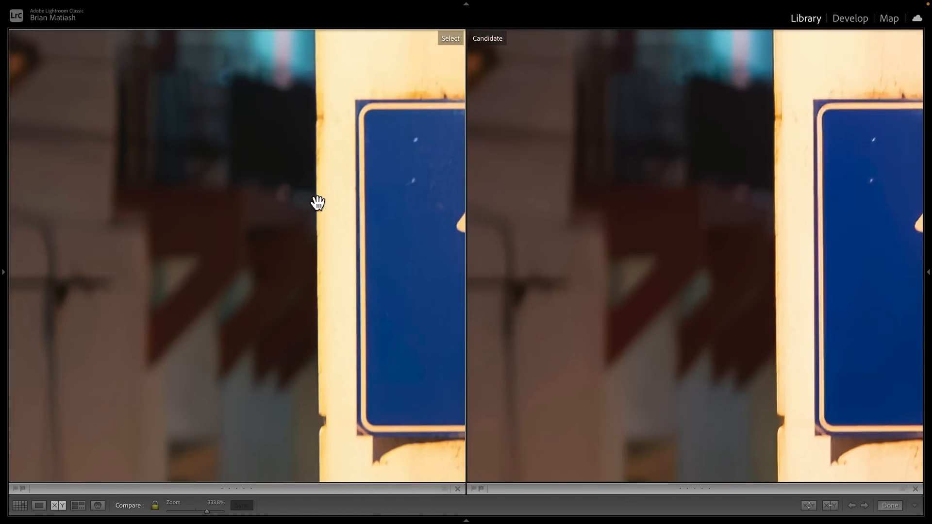
drag(316, 202, 161, 189)
drag(219, 187, 109, 194)
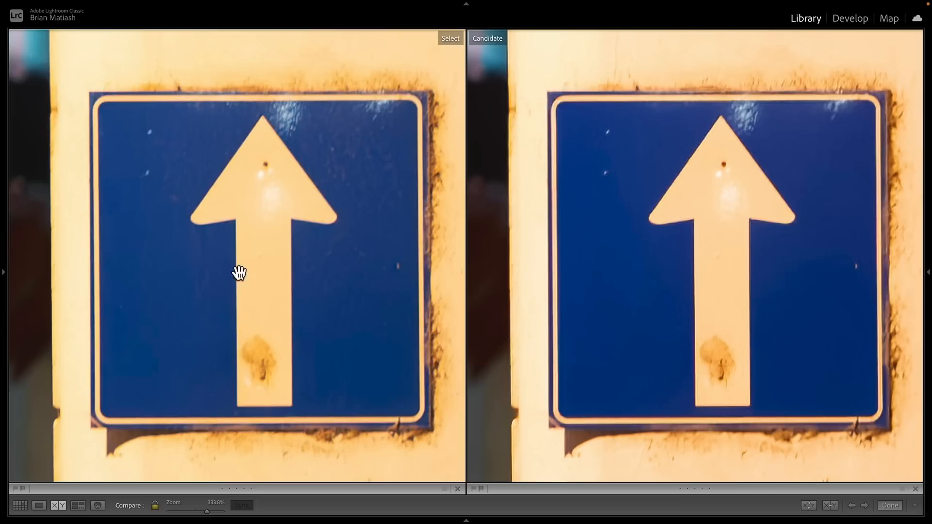
Examine the door's poster, the glass lettering and the blurred walking man side by side in both denoised versions.
click(268, 233)
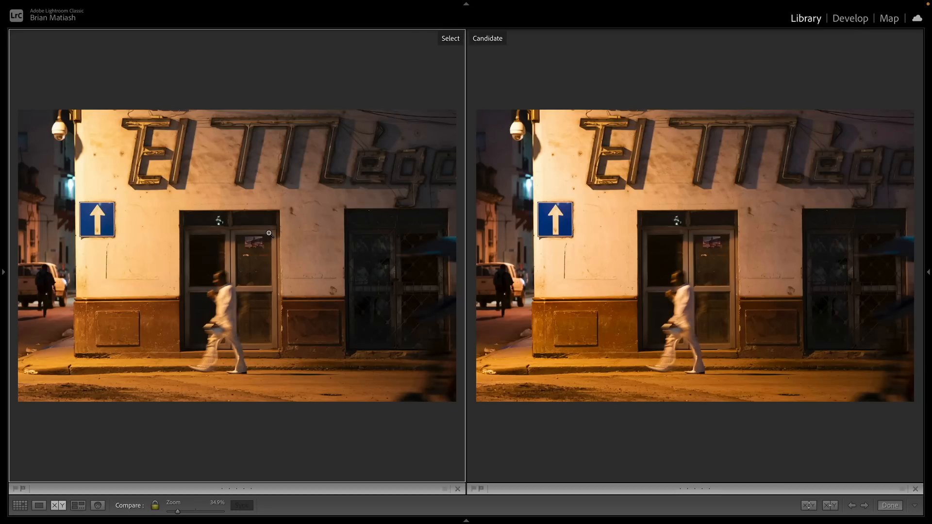
click(259, 262)
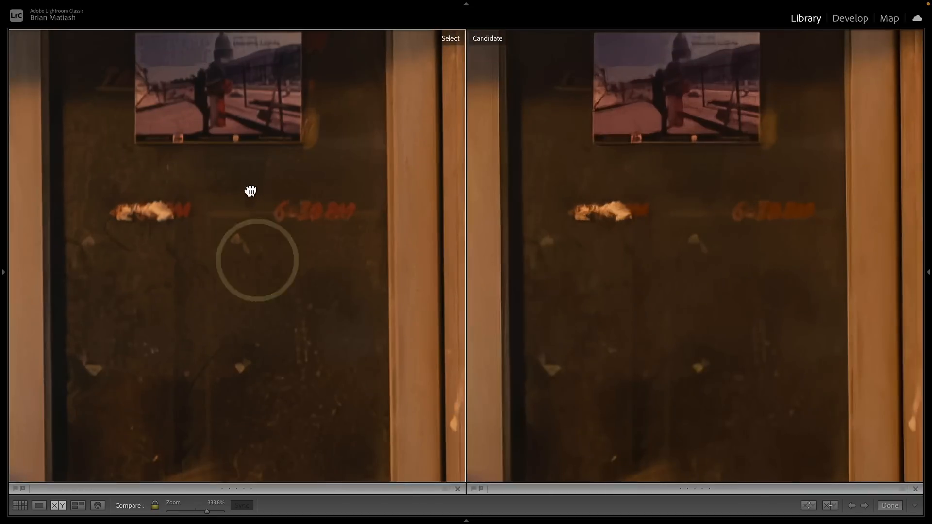
drag(250, 189, 237, 316)
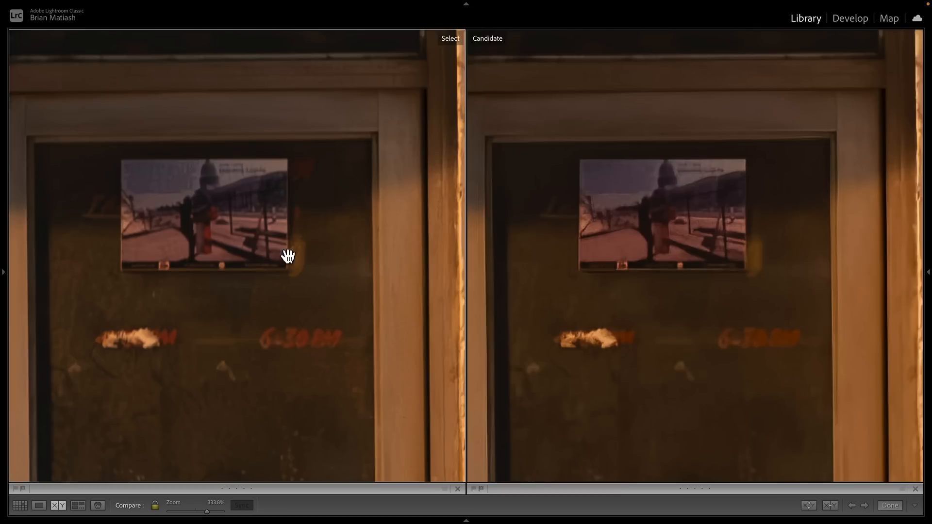
drag(134, 356, 416, 199)
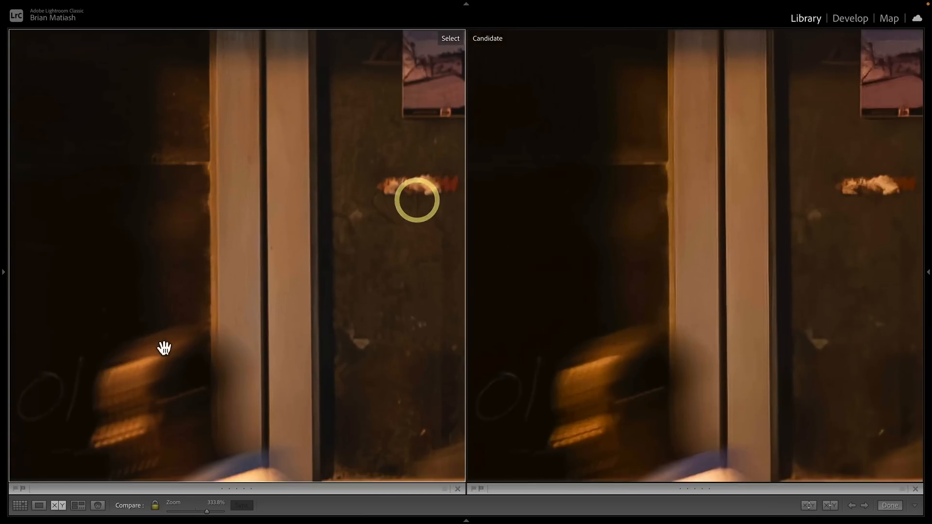
drag(162, 348, 395, 141)
drag(296, 252, 236, 273)
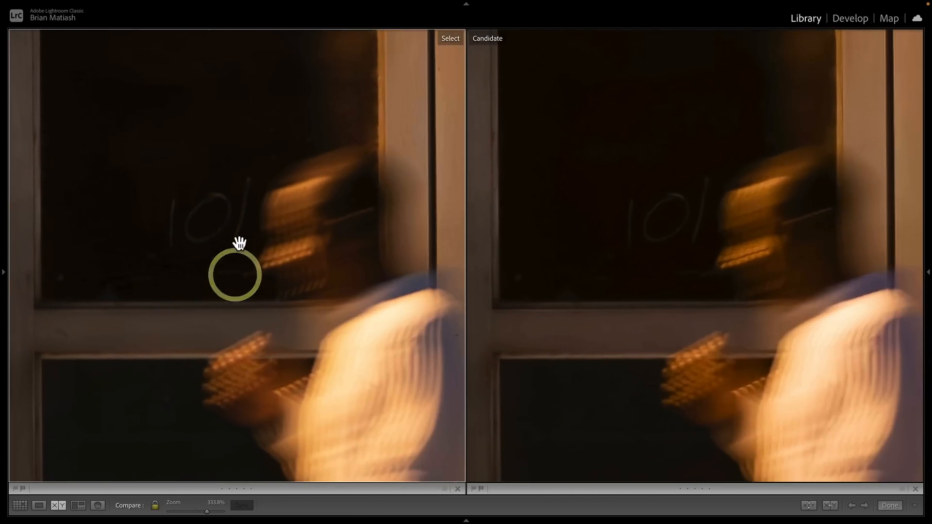
Compare the blurred walking man, the blue arrow sign and the dark background beside it in both denoised versions at high magnification.
drag(289, 306, 218, 241)
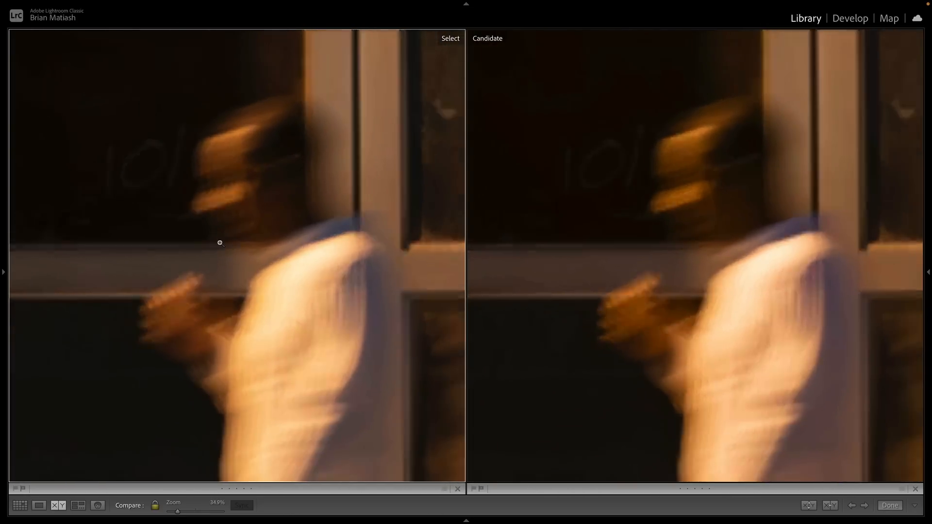
click(219, 242)
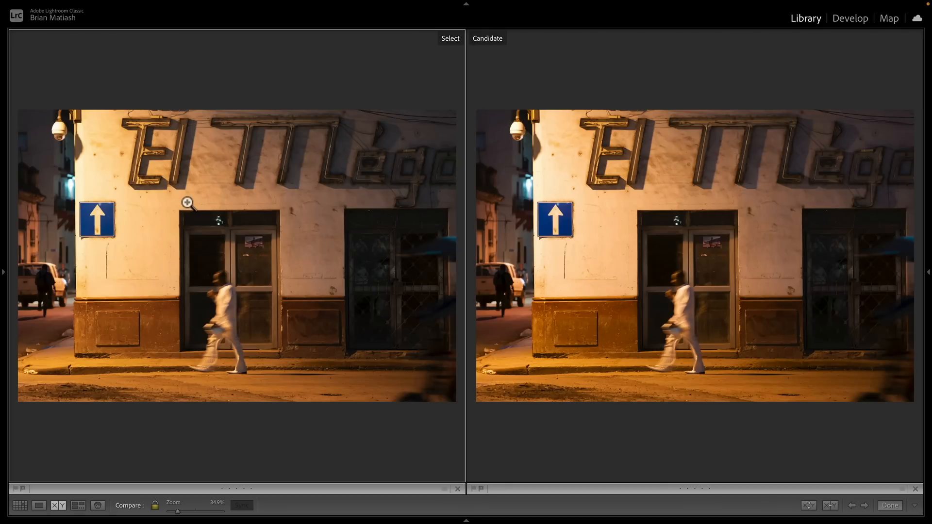
click(100, 215)
drag(99, 216, 260, 227)
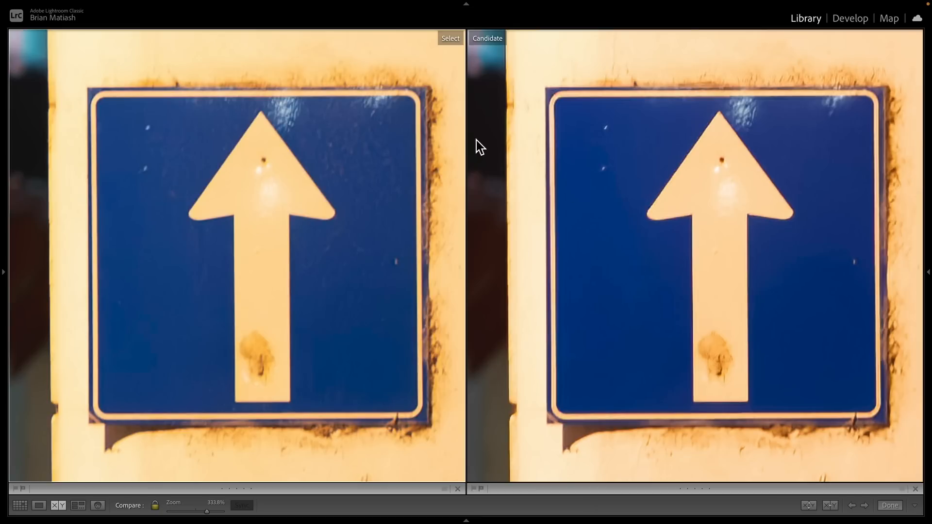
drag(477, 141, 611, 149)
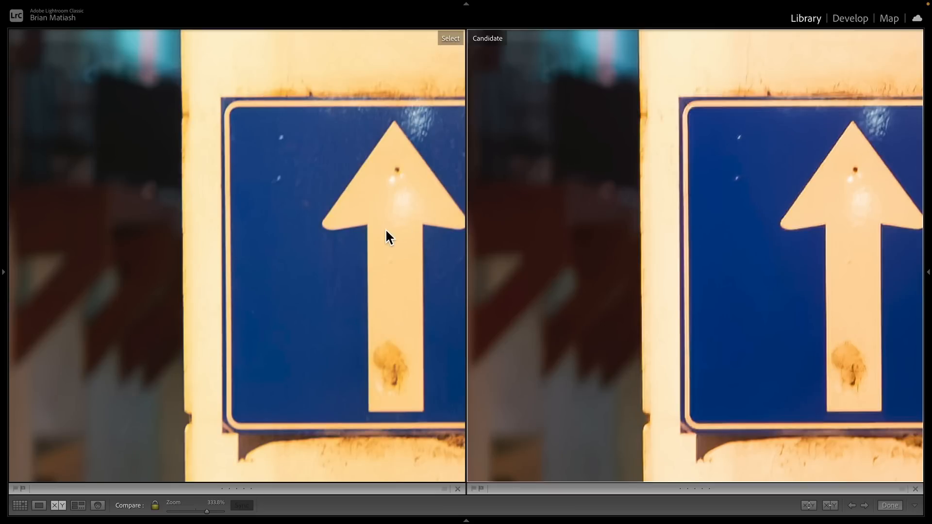
drag(330, 236, 201, 233)
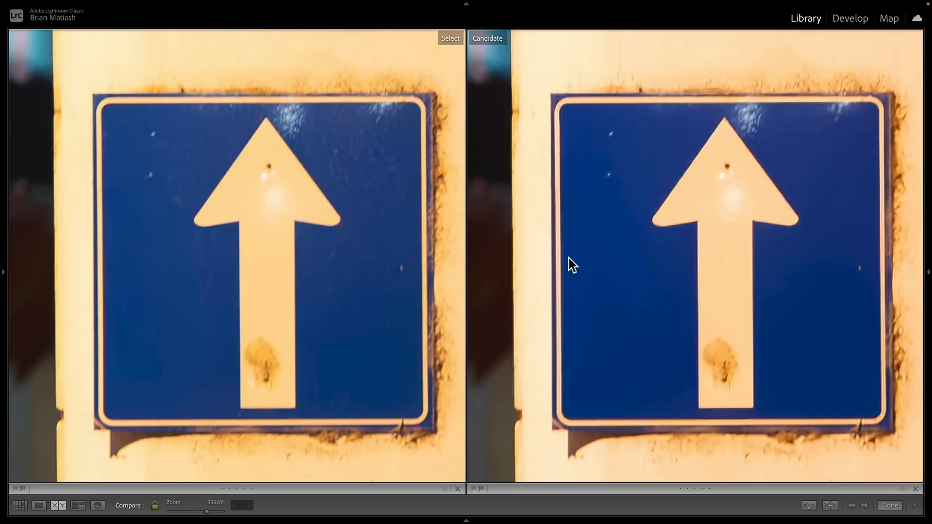
drag(385, 272, 595, 280)
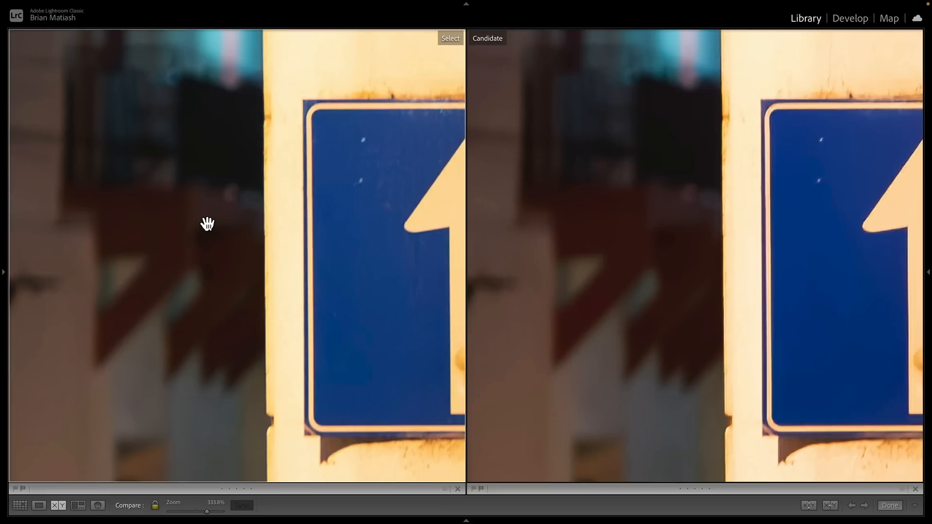
Leave the comparison for the photo grid, clear the selection, and open the flying eagle photo DSC04094.ARW on its own.
key(g)
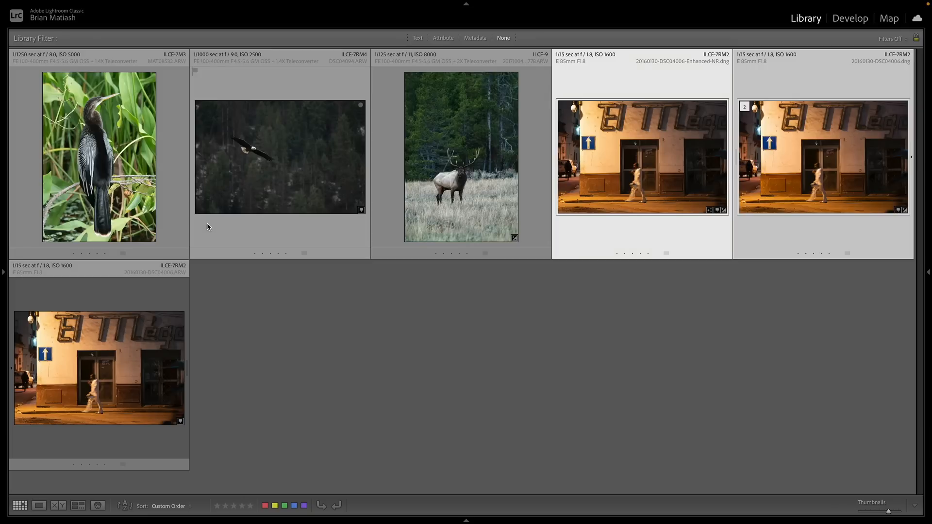
click(301, 326)
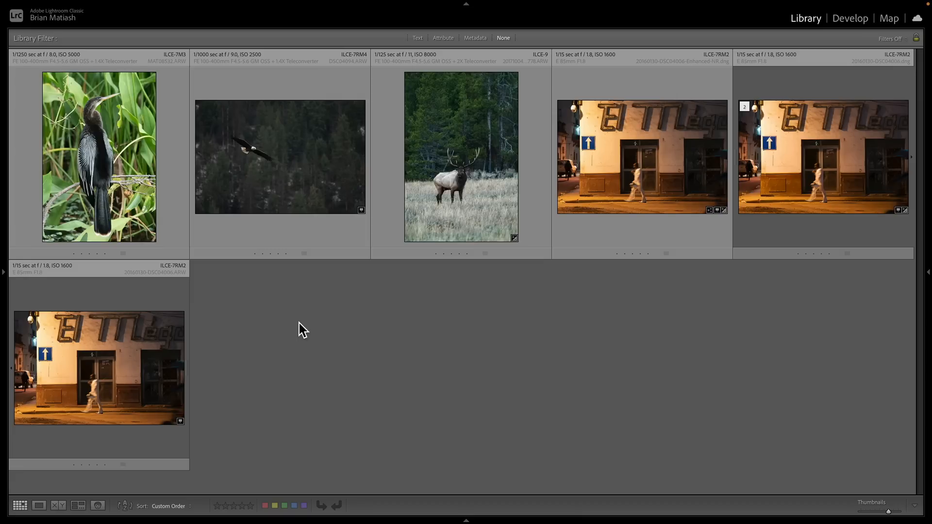
click(260, 156)
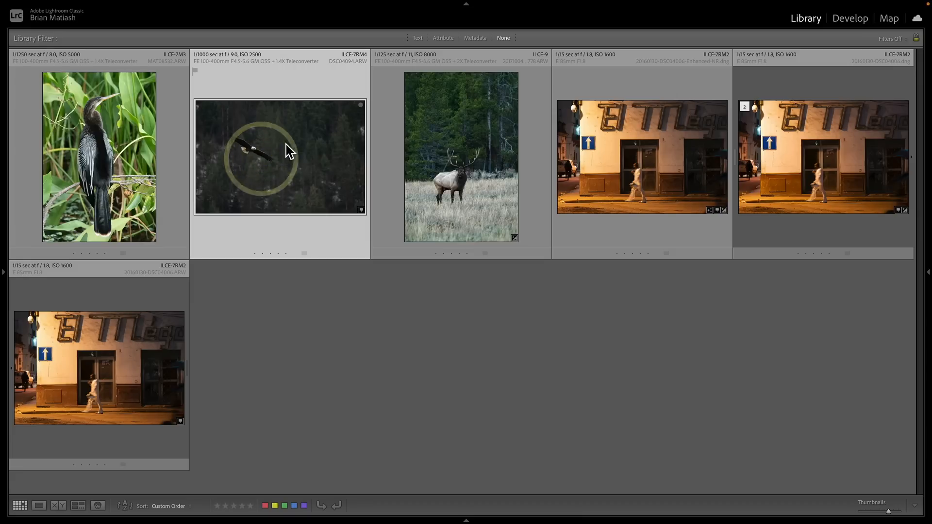
double_click(286, 145)
click(396, 303)
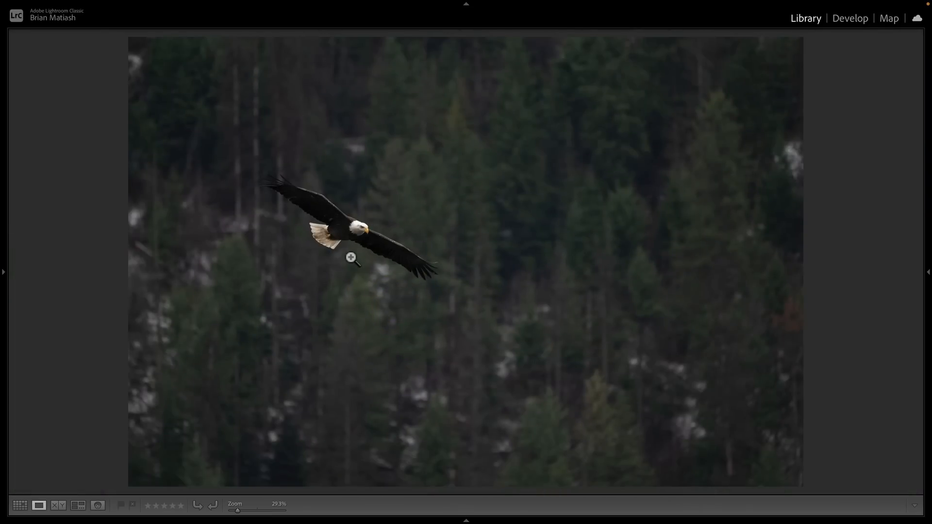
Bring the eagle photo into Develop and inspect the noise on the head, wing and dark background up close.
key(r)
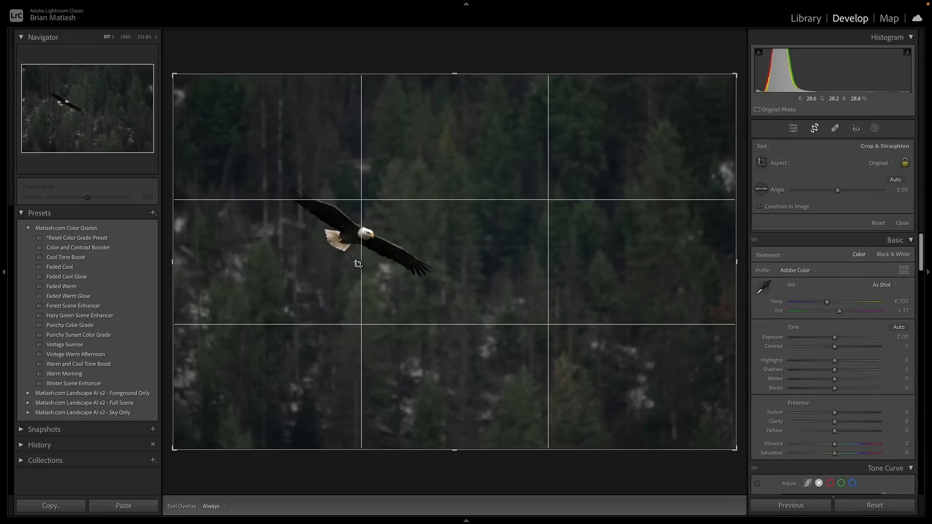
key(r)
click(358, 223)
drag(404, 292, 389, 157)
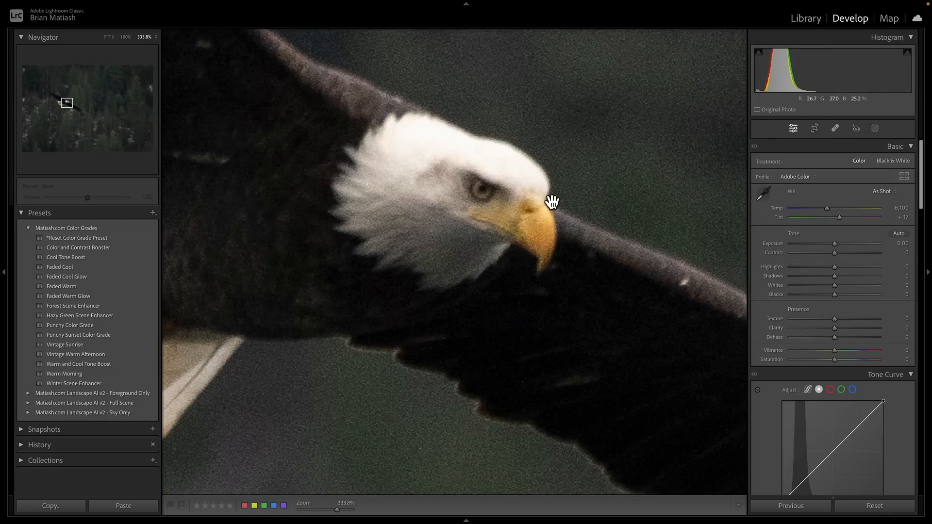
drag(552, 201, 470, 235)
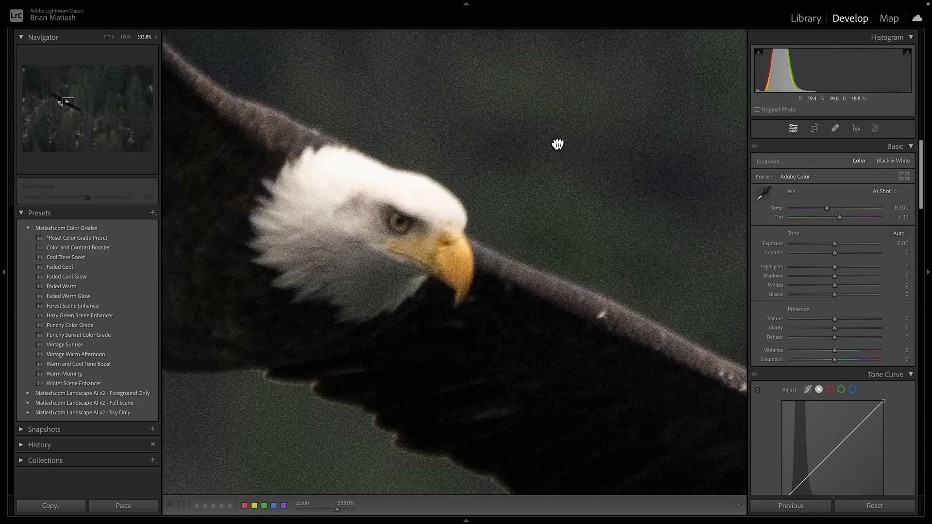
drag(558, 144, 531, 173)
key(z)
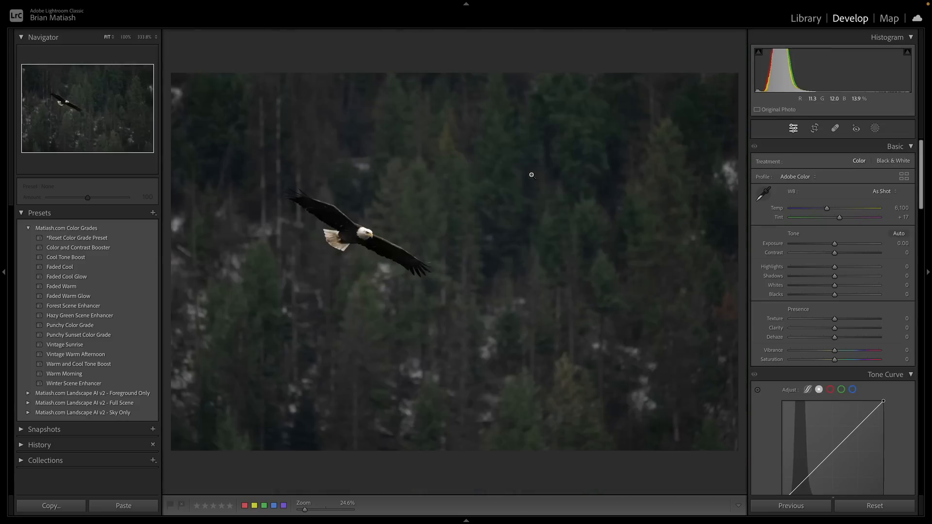
Crop the photo tightly around the flying eagle at the original aspect ratio, with the whole wingspan inside the frame.
key(r)
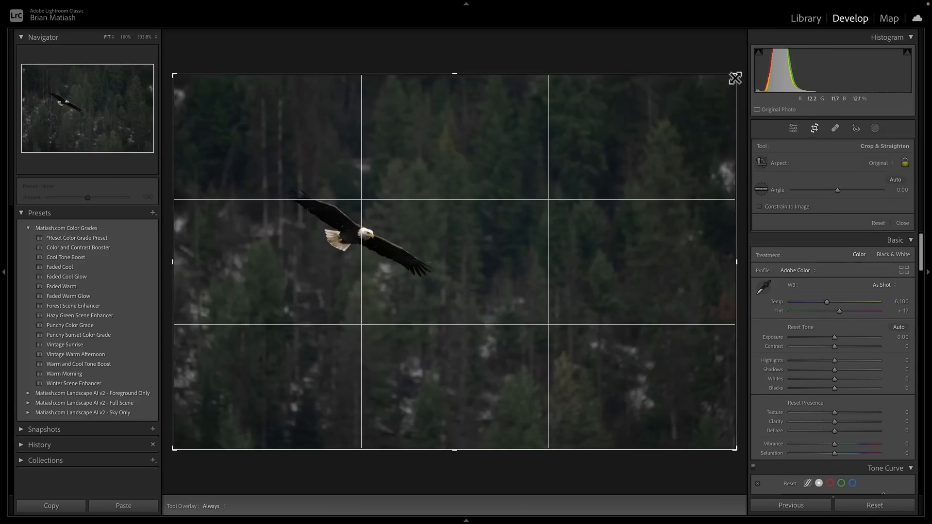
drag(733, 79, 551, 196)
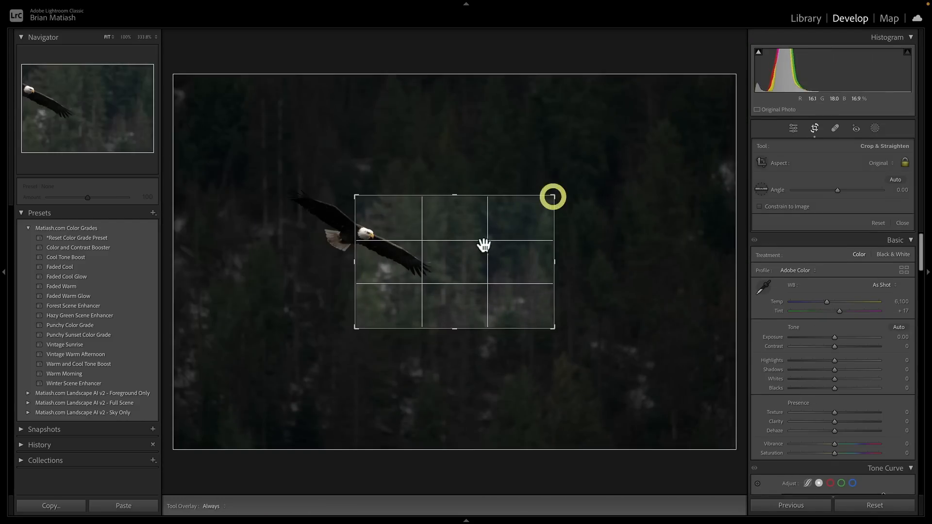
drag(482, 243, 528, 301)
drag(553, 196, 540, 208)
double_click(506, 244)
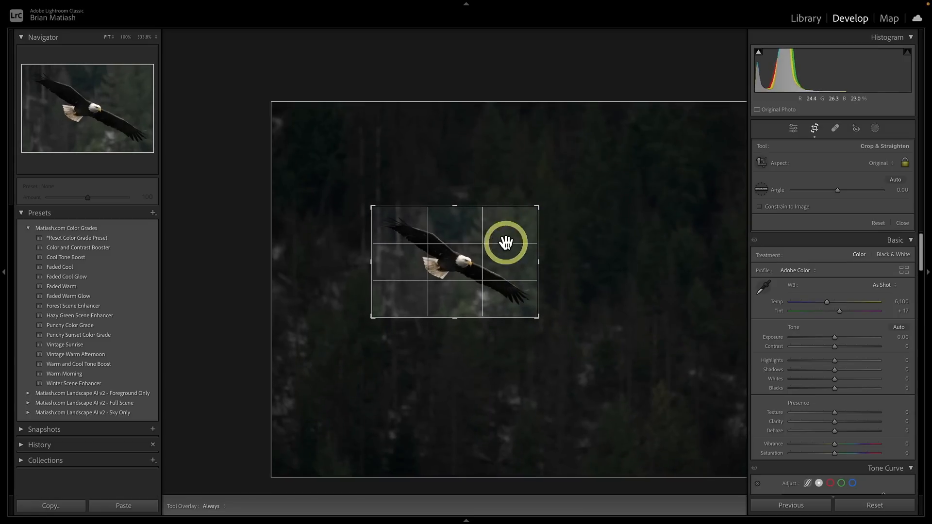
key(r)
drag(506, 243, 502, 244)
double_click(503, 245)
key(r)
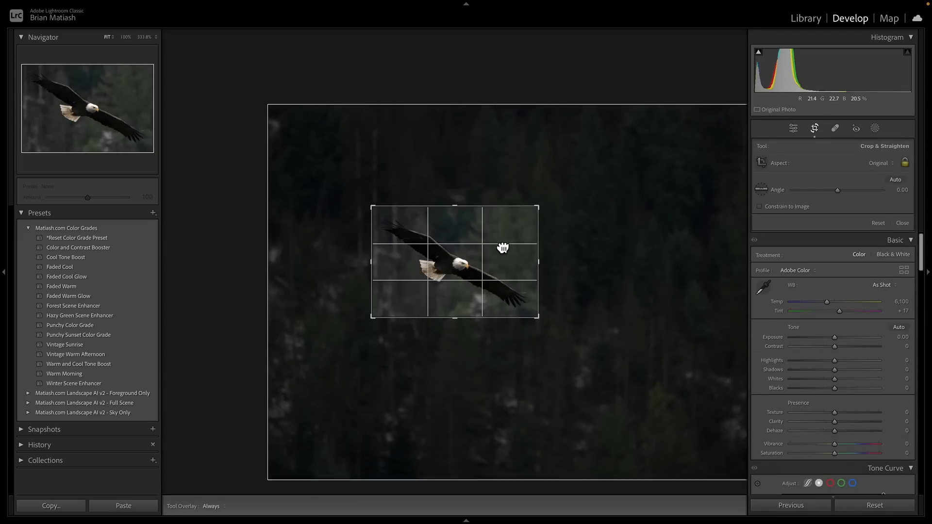
double_click(502, 244)
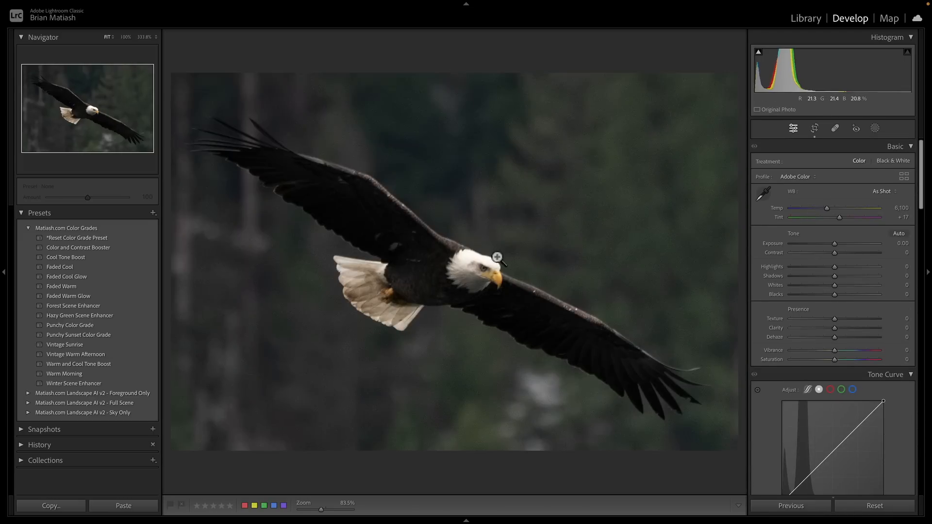
Start AI Denoise on the cropped eagle photo, preview the eagle's head, and set the Amount to 92.
click(497, 257)
click(418, 312)
scroll(799, 284, down, 15)
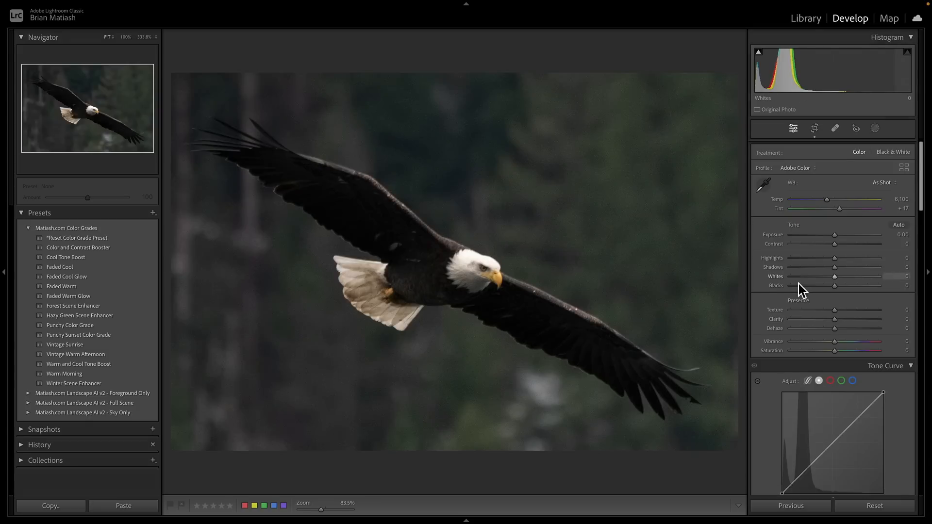
scroll(799, 284, down, 10)
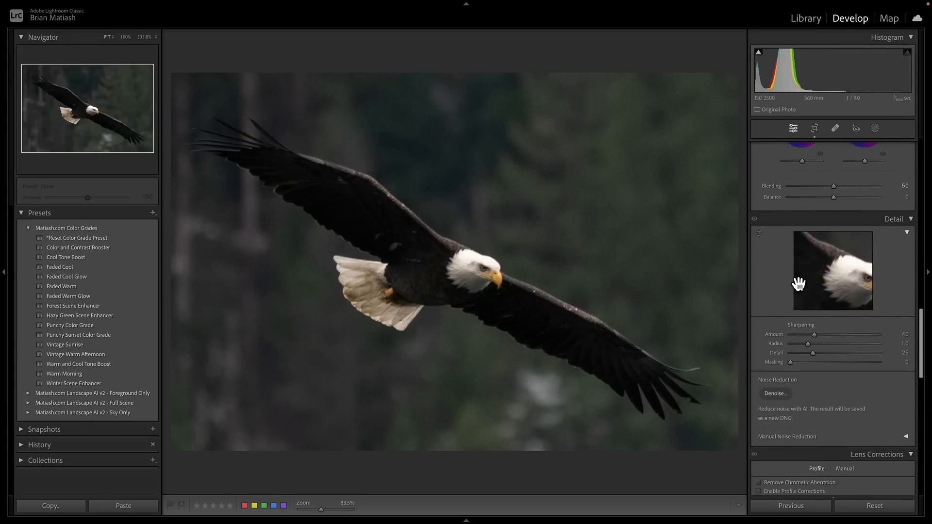
click(772, 330)
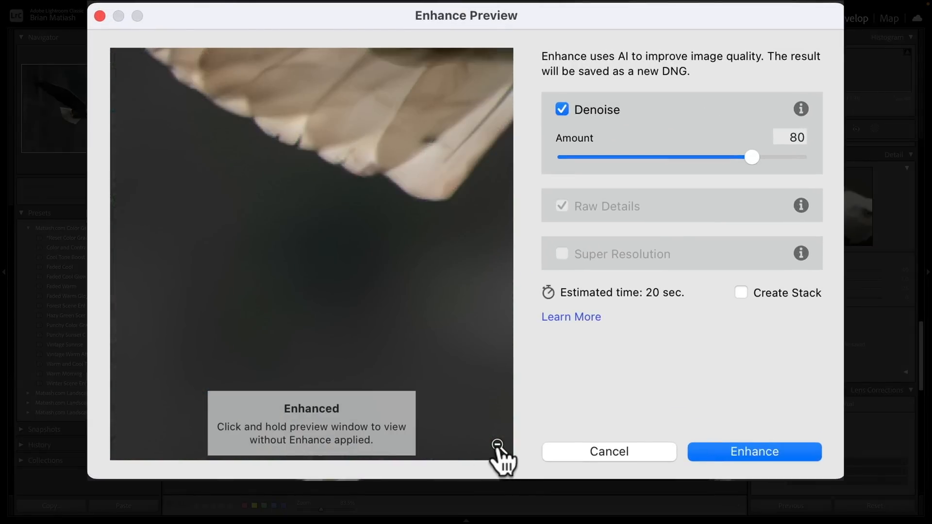
click(497, 444)
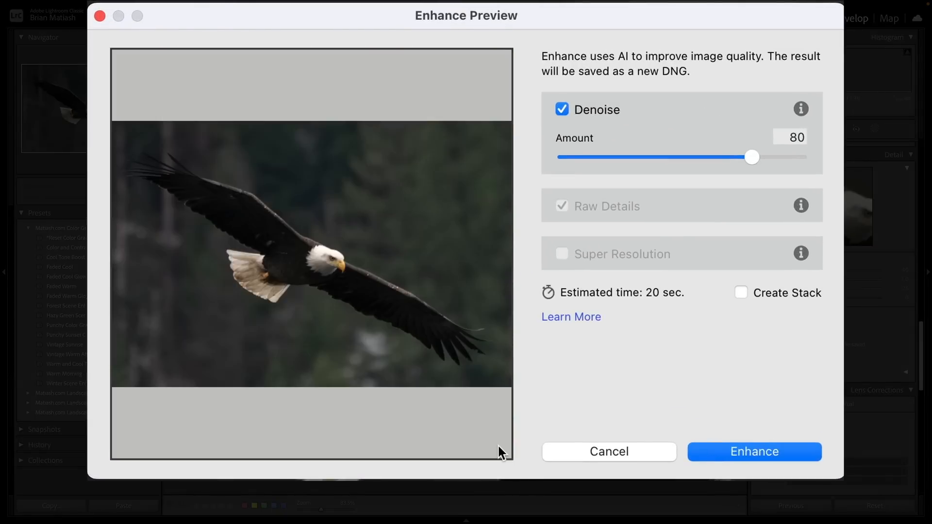
click(318, 278)
drag(330, 318, 354, 243)
drag(753, 155, 779, 184)
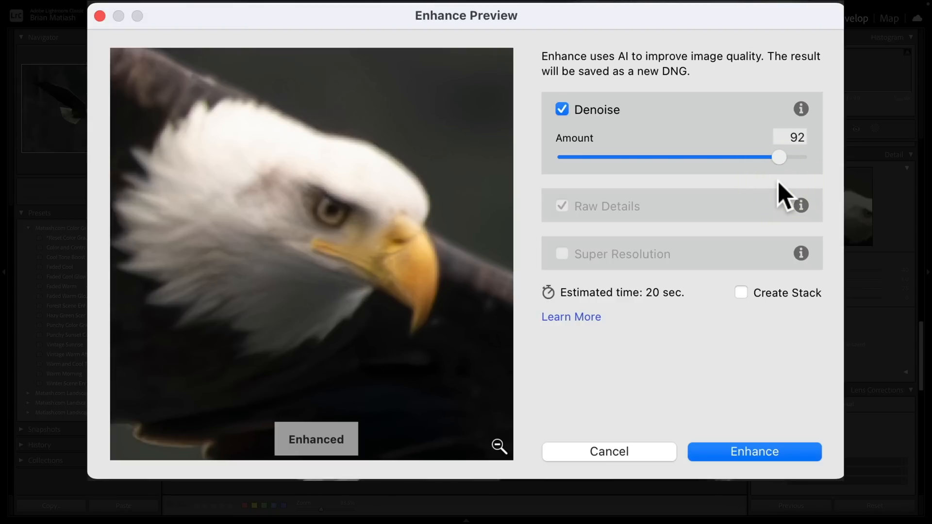
Compare the enhanced preview of the eagle's head with the original, and run Enhance to create the denoised DNG.
click(359, 245)
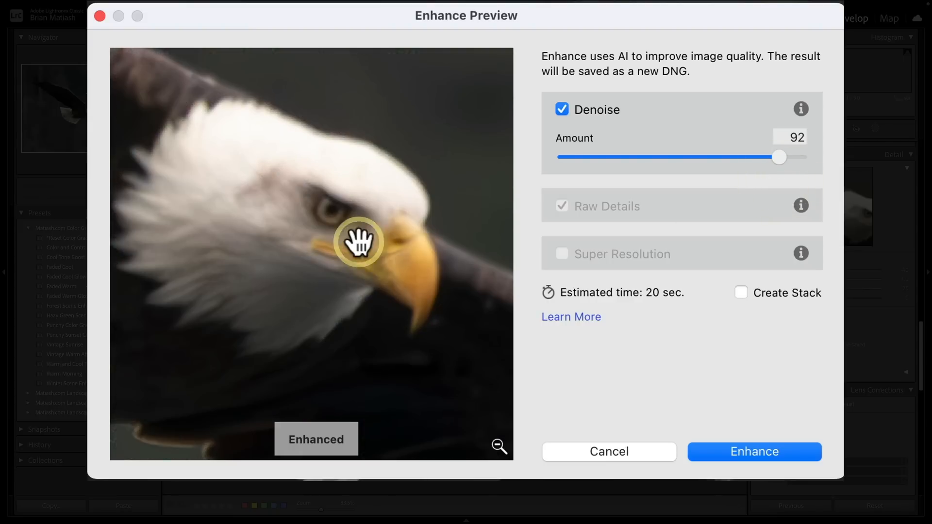
click(359, 242)
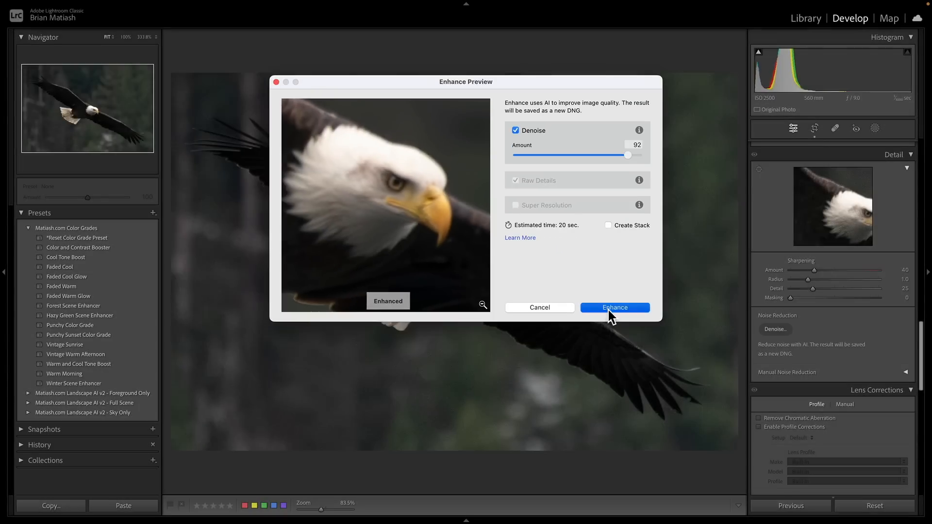
click(609, 308)
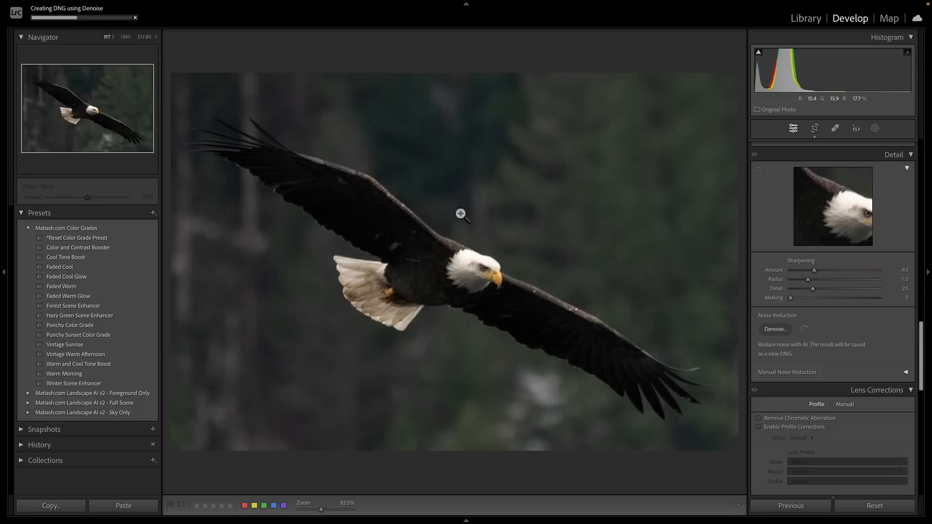
Send the original eagle photo to Topaz Photo AI through Lightroom's plug-in extras.
mouse_move(225, 1)
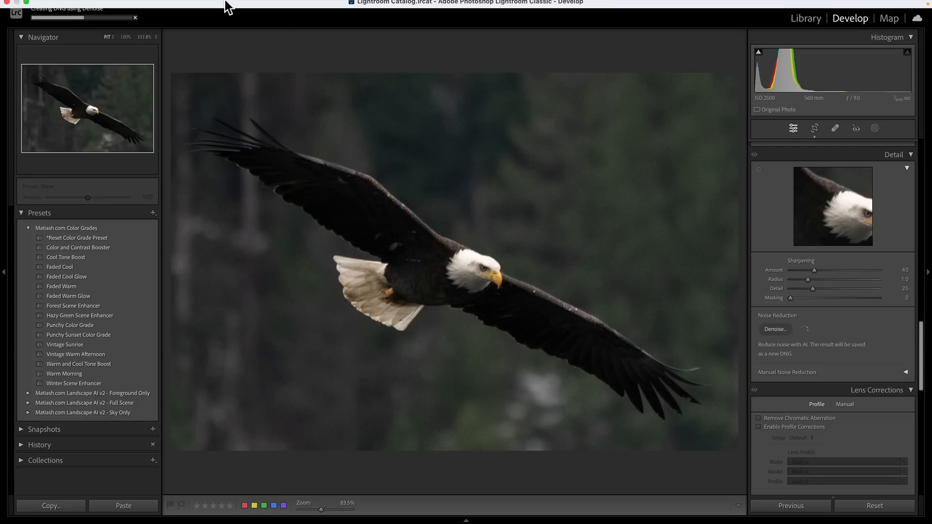
click(97, 5)
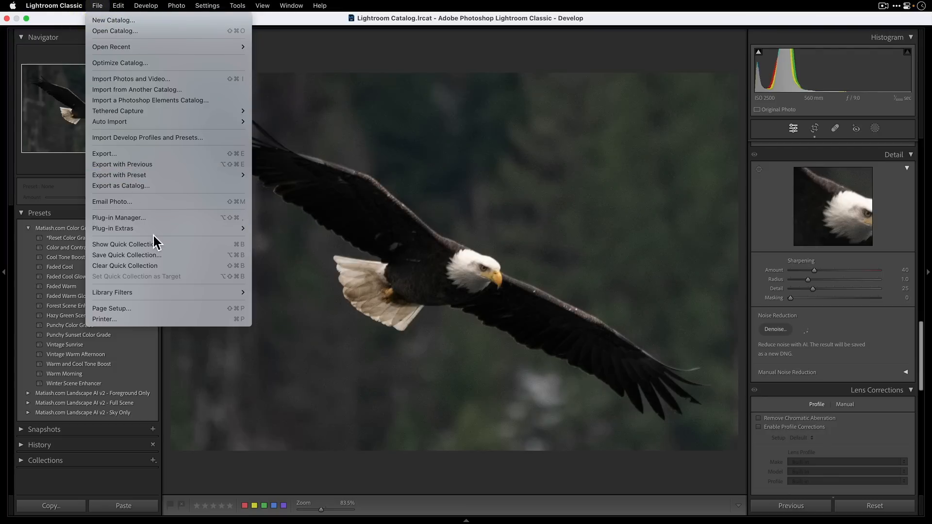
mouse_move(154, 230)
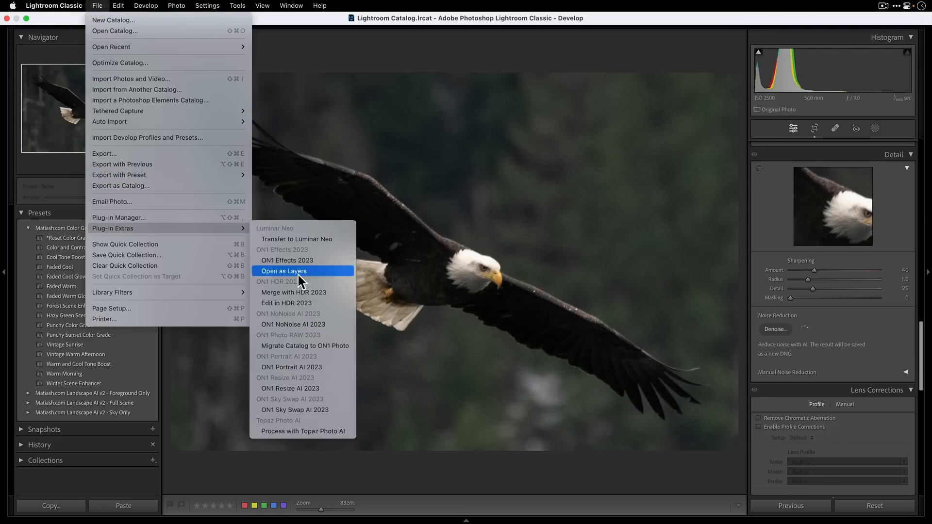
click(301, 431)
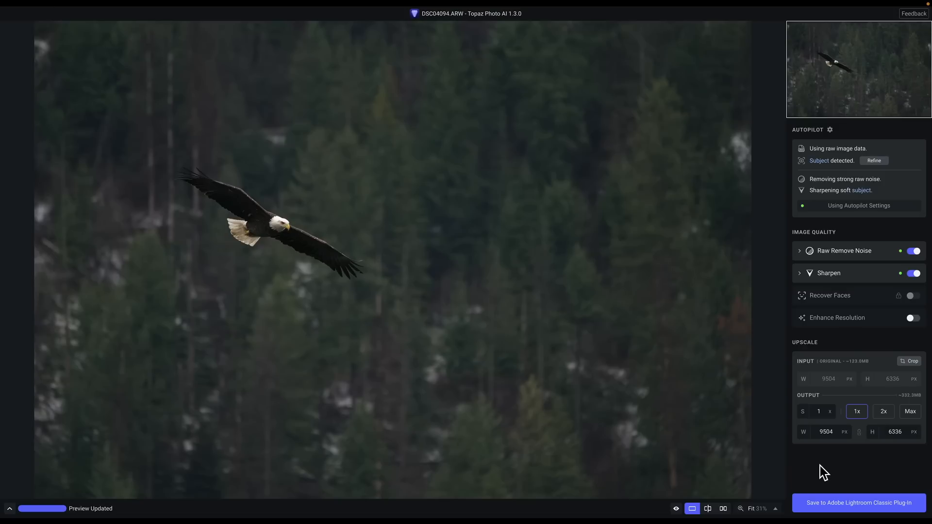
Examine the eagle's head in the denoised preview at 200% and 400%, and compare it with the original.
click(772, 507)
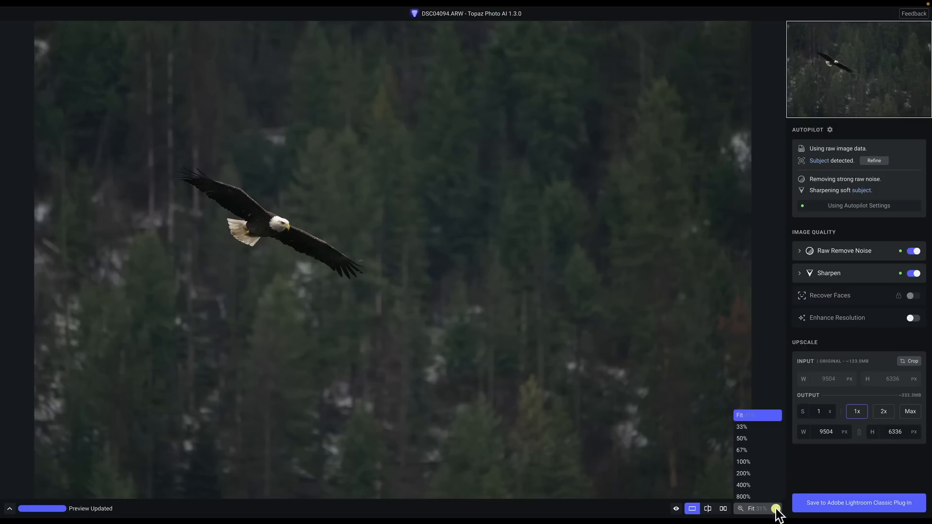
click(759, 475)
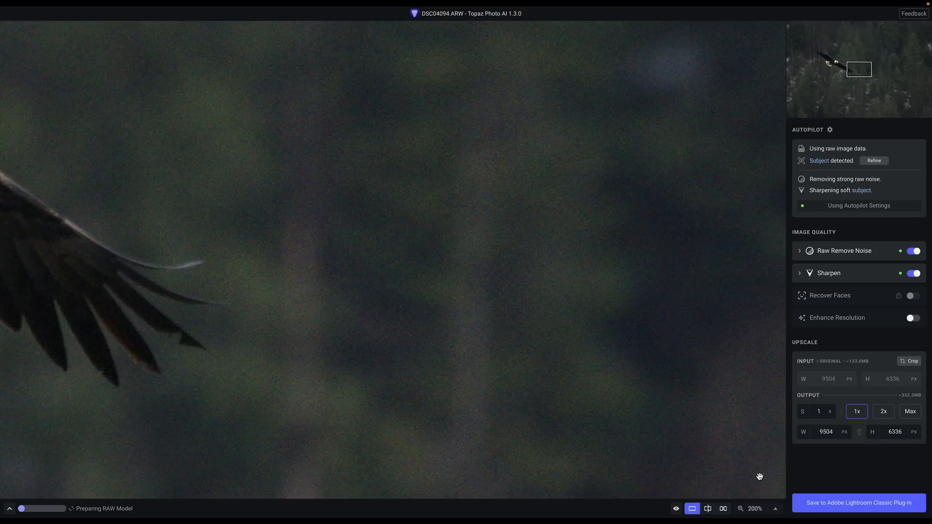
drag(859, 74, 834, 62)
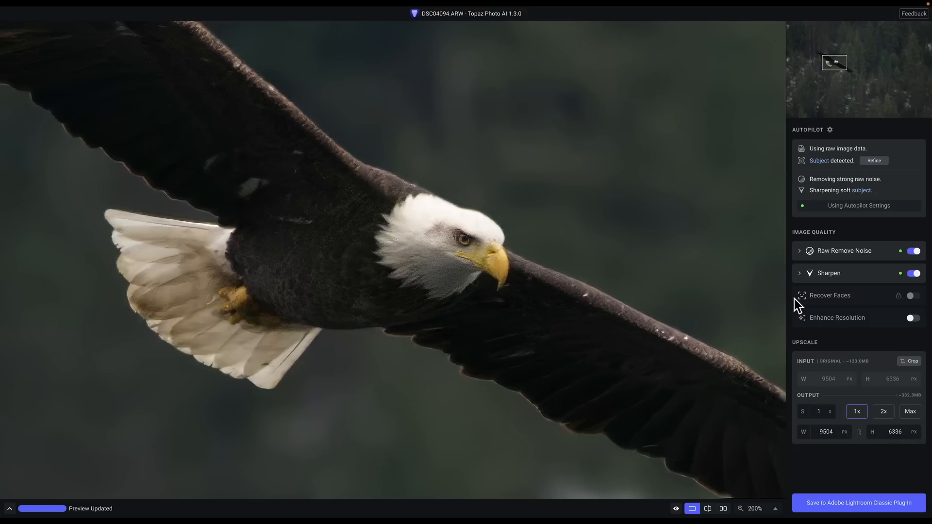
click(777, 508)
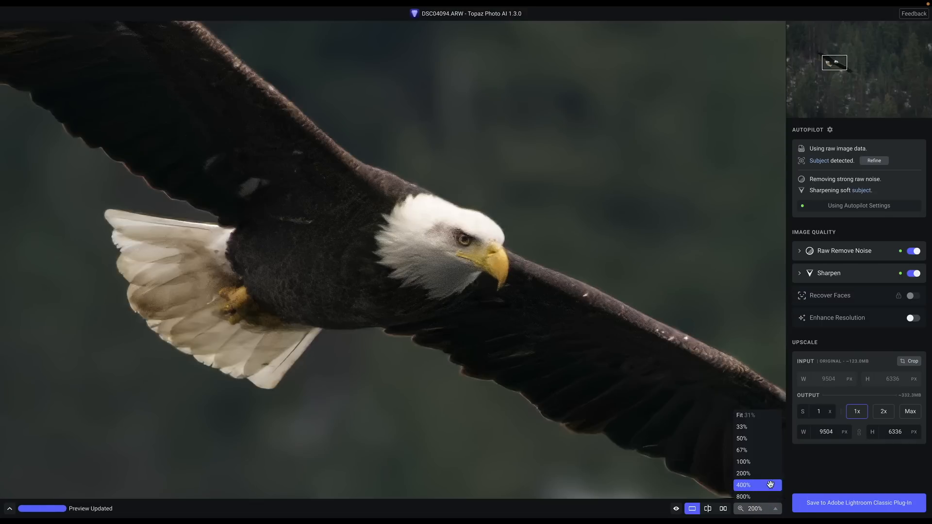
click(767, 482)
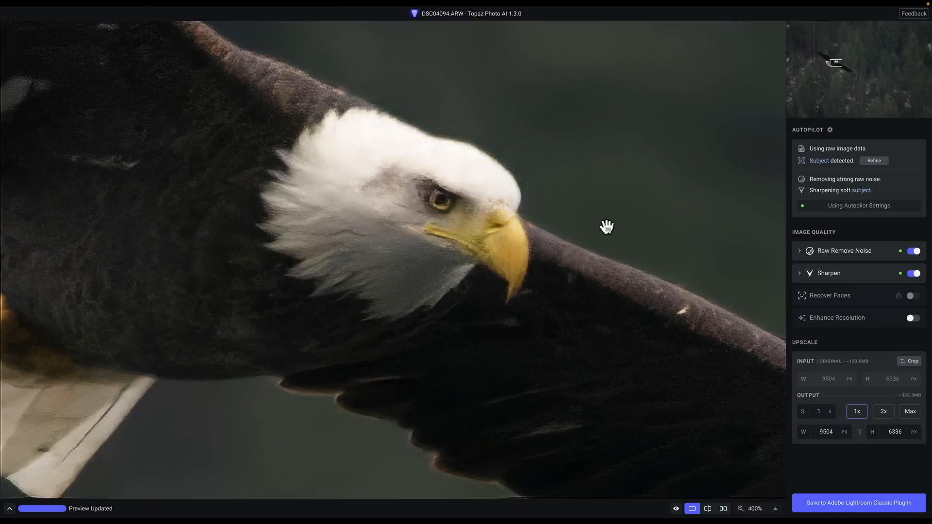
click(580, 225)
click(580, 224)
click(580, 225)
click(642, 120)
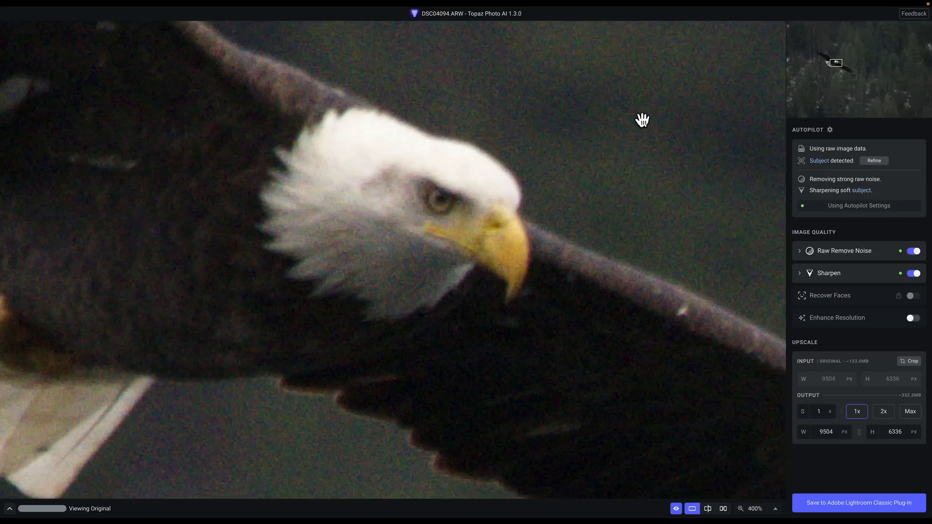
Compare the Normal and Strong models of Raw Remove Noise, choose Normal, and set its Strength to 31.
click(799, 251)
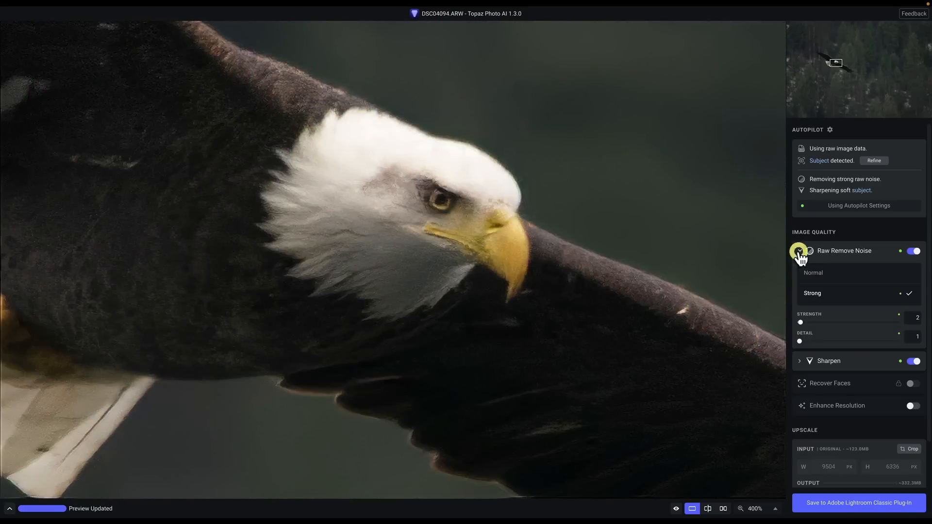
click(840, 272)
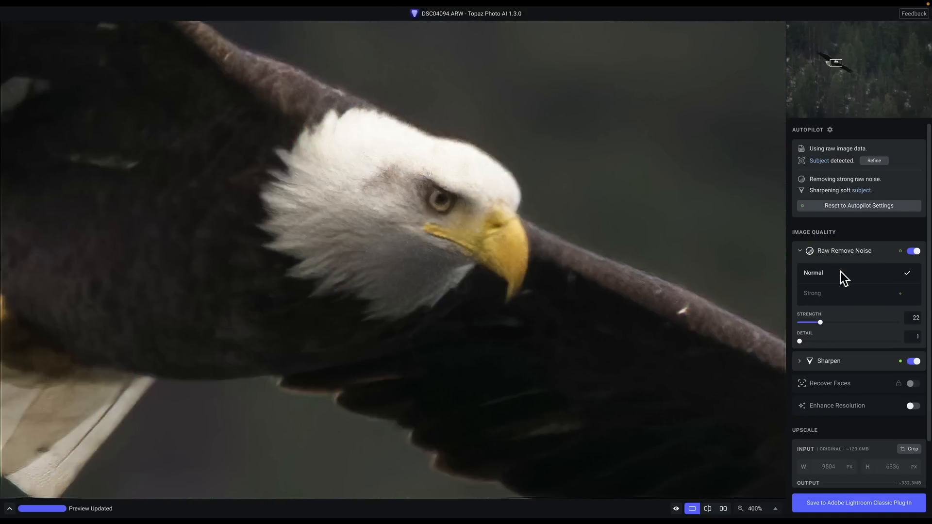
click(840, 293)
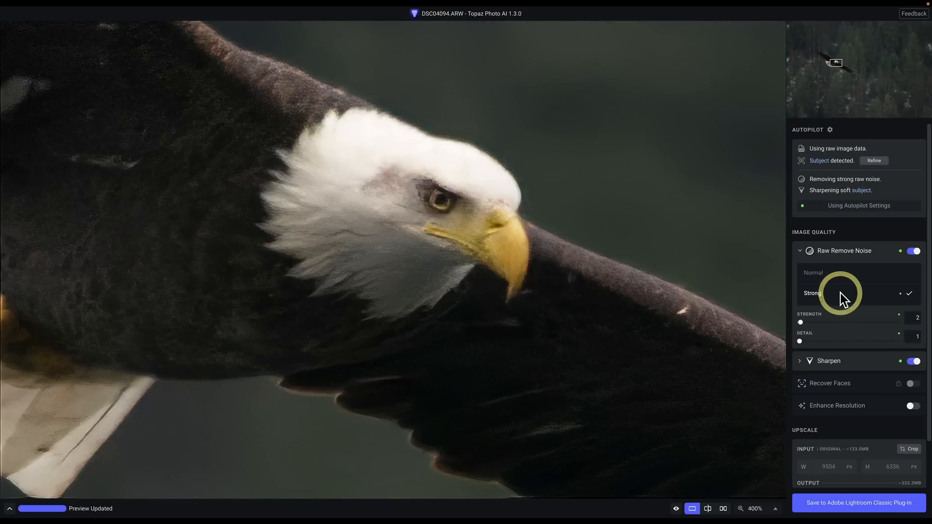
click(845, 272)
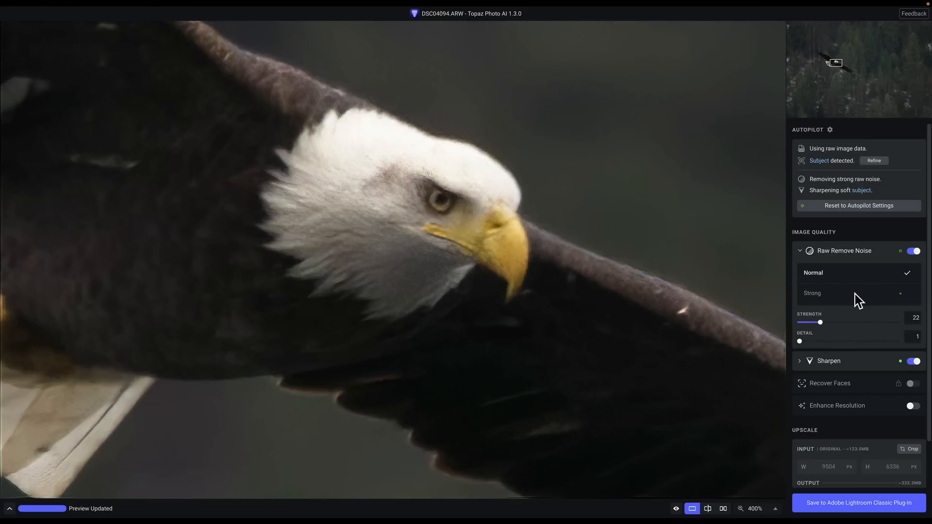
drag(820, 322, 823, 322)
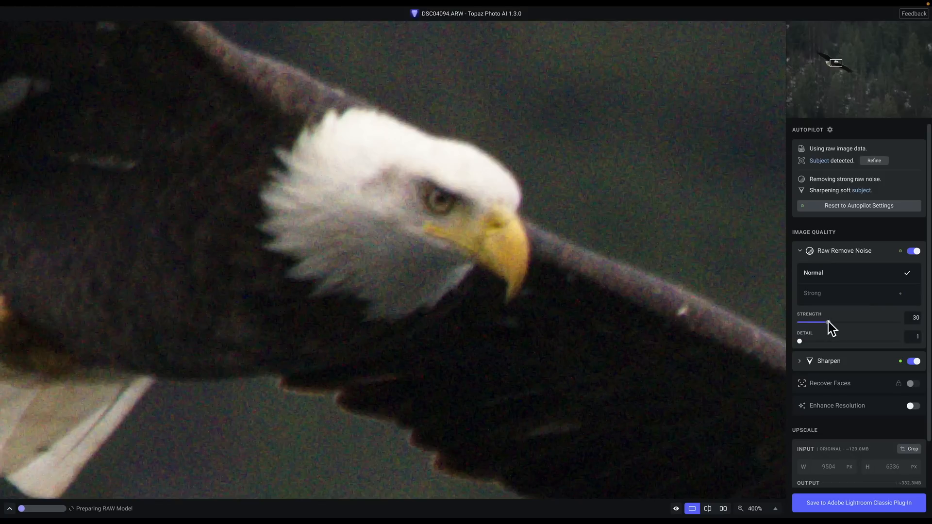
click(828, 322)
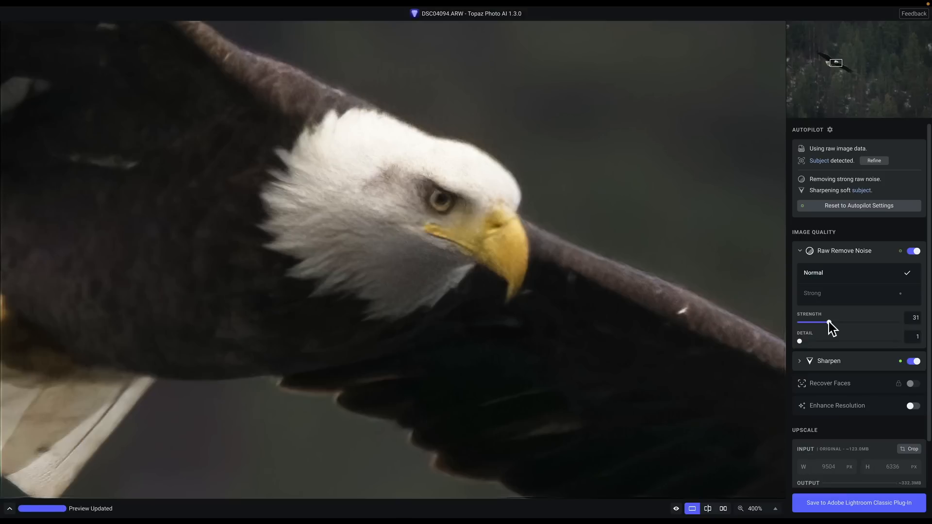
Set the Sharpen Clarity to 21 and compare the updated preview of the eagle's head with the original.
click(799, 360)
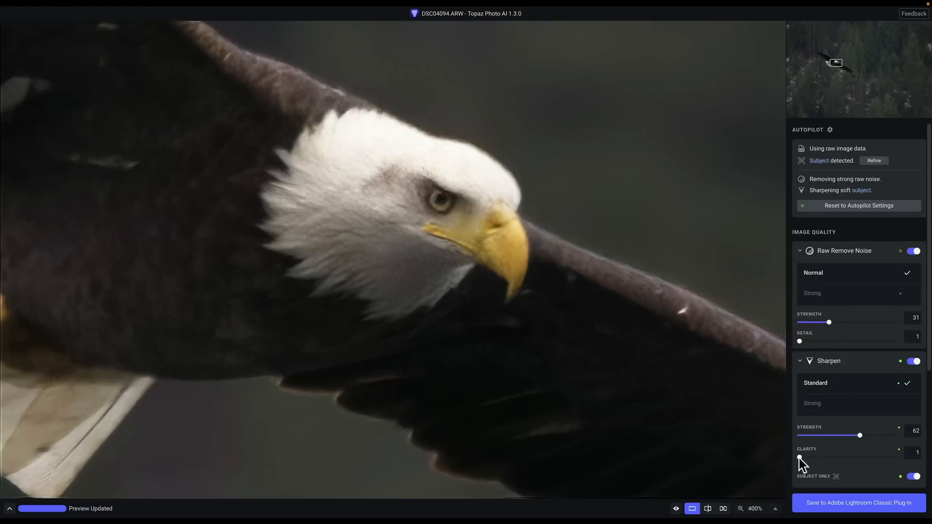
click(820, 457)
click(695, 343)
click(695, 344)
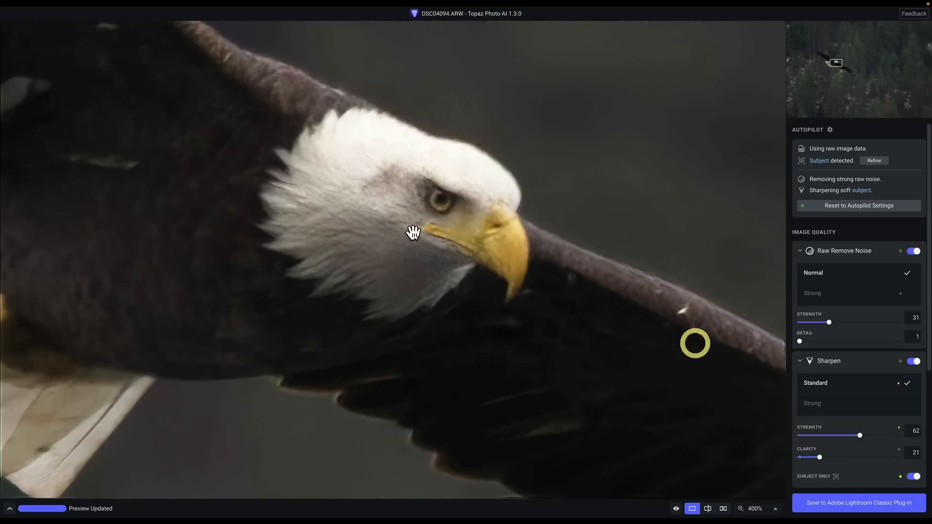
click(478, 204)
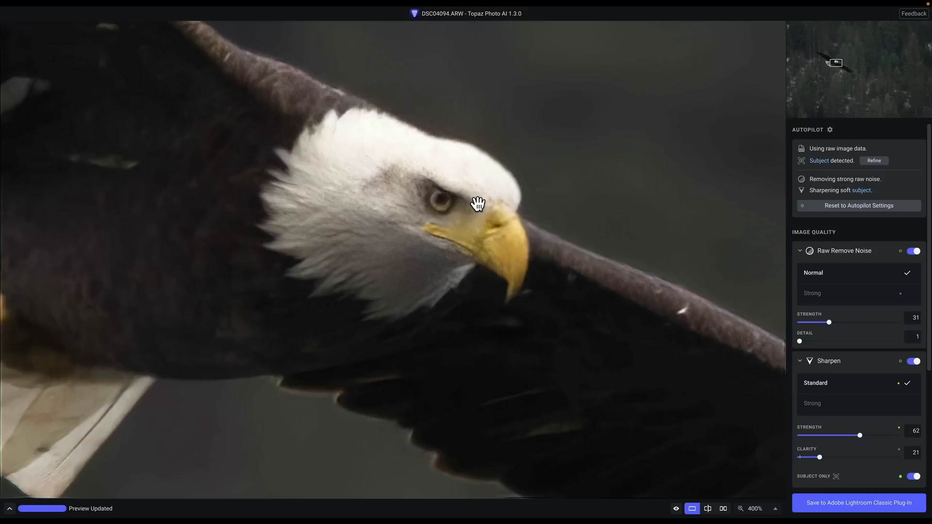
click(478, 203)
click(478, 204)
Compare the preview with Sharpen off and on, keep it enabled, and save the result back to Lightroom Classic.
click(914, 362)
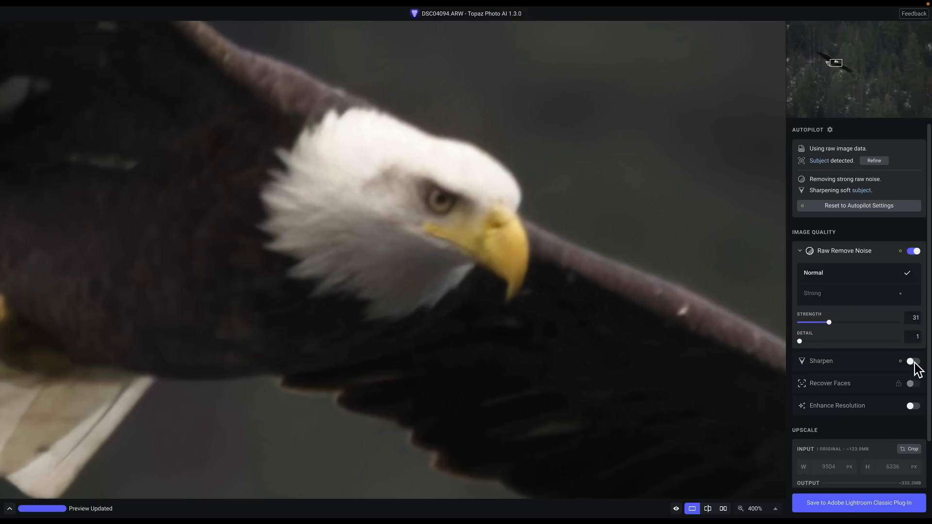
click(914, 362)
click(914, 362)
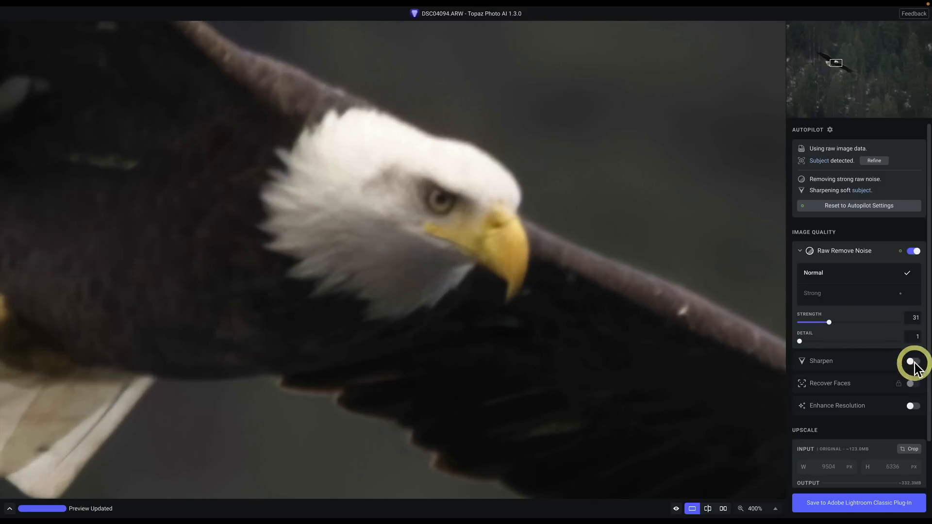
click(914, 362)
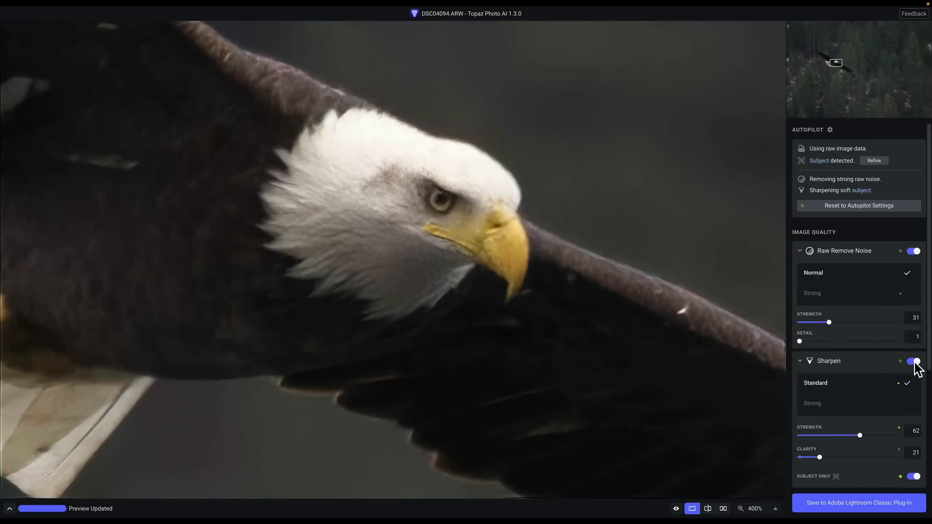
click(857, 503)
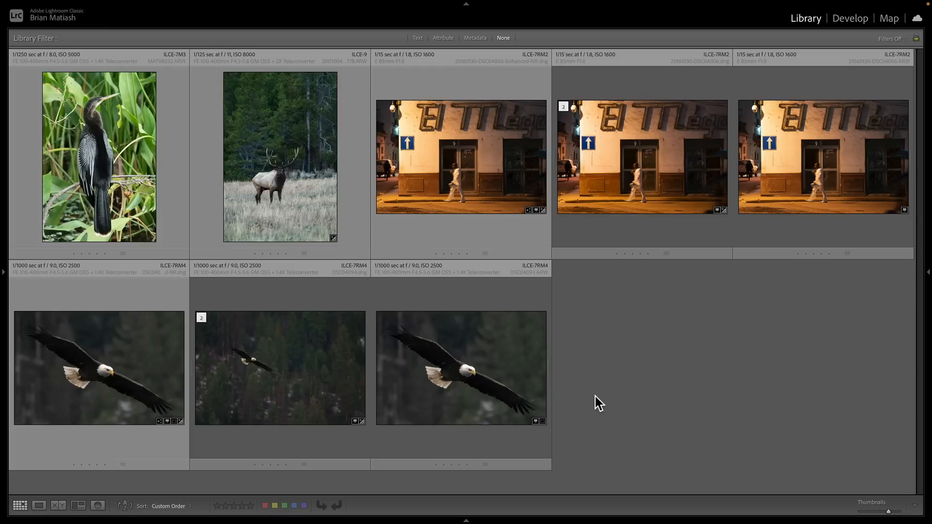
Review the original, Topaz-processed and Lightroom-denoised versions of the eagle photo in the Library grid.
click(456, 375)
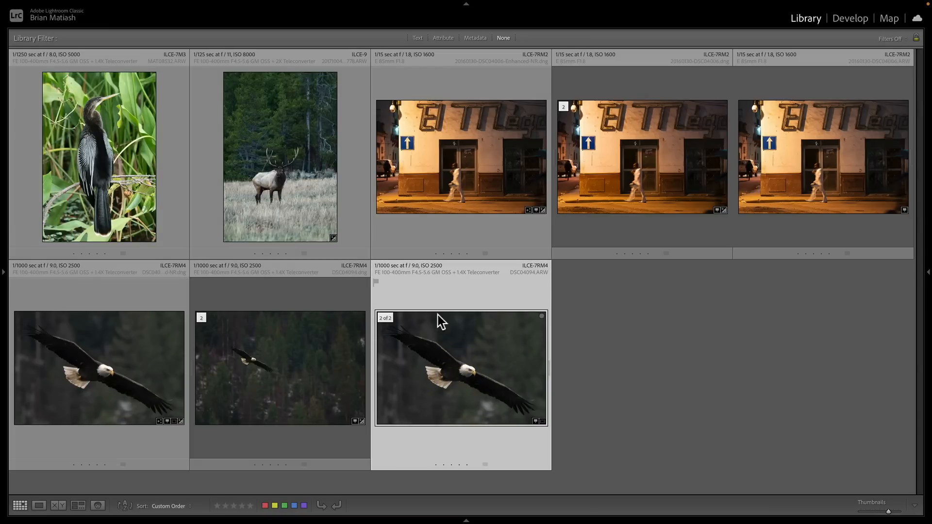
click(216, 359)
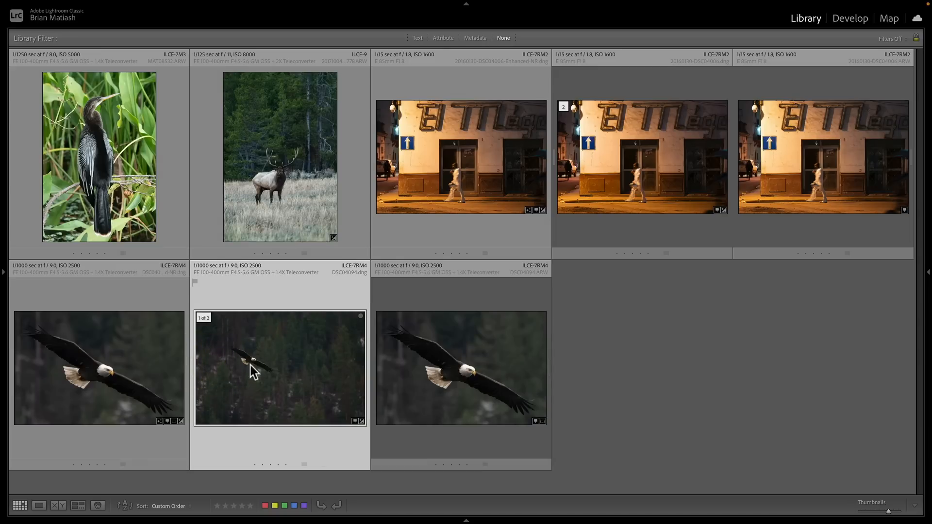
click(115, 356)
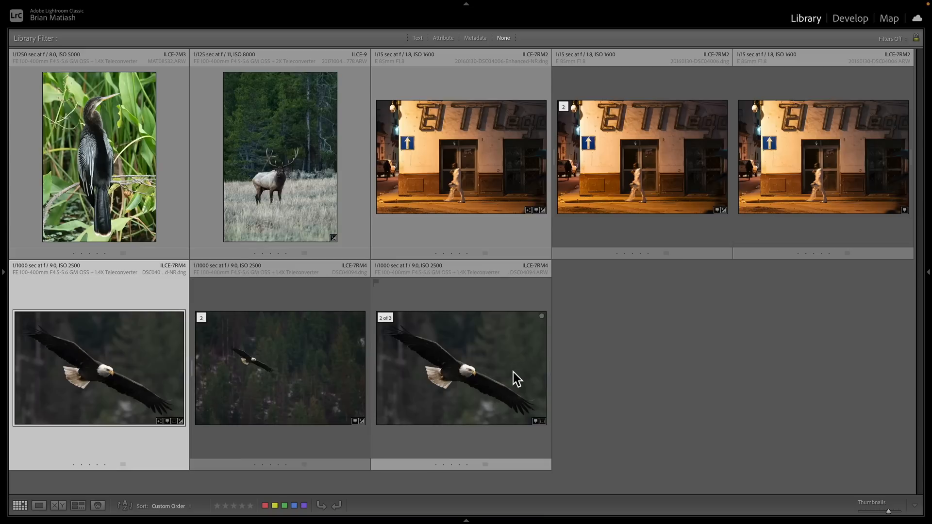
Synchronize only the crop, including straighten angle and aspect ratio, from the original eagle ARW to the Topaz DNG.
click(465, 369)
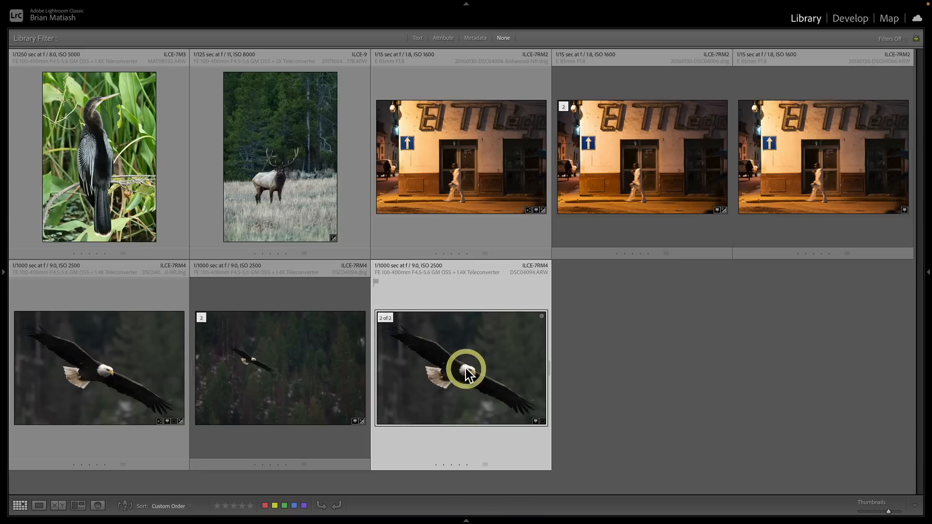
shift+click(310, 373)
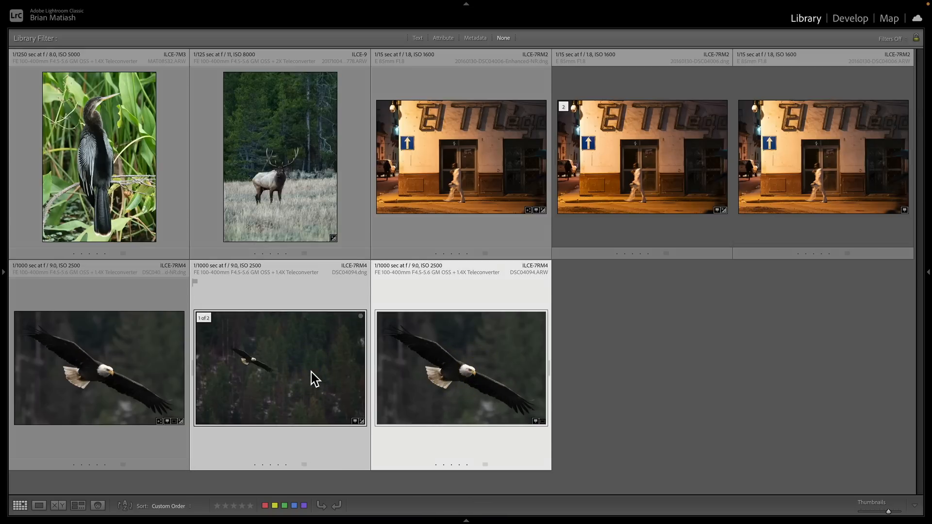
click(927, 272)
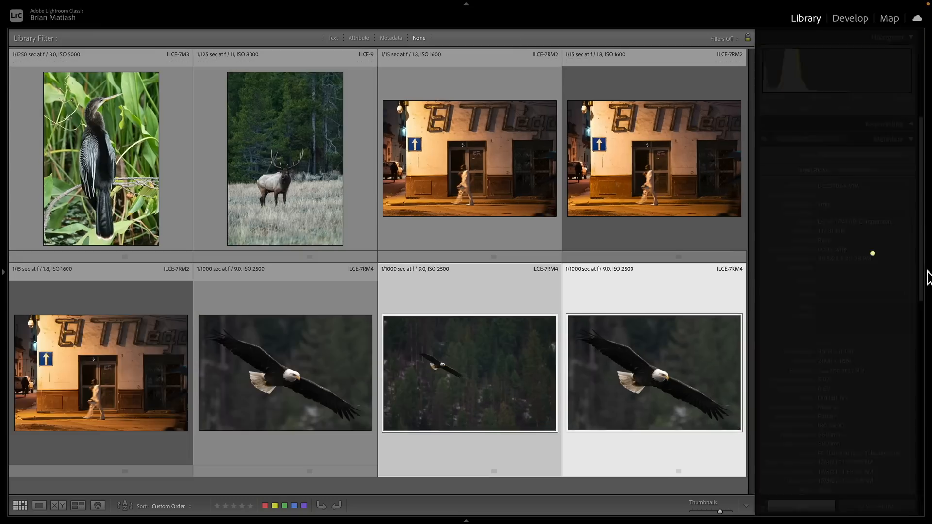
click(864, 505)
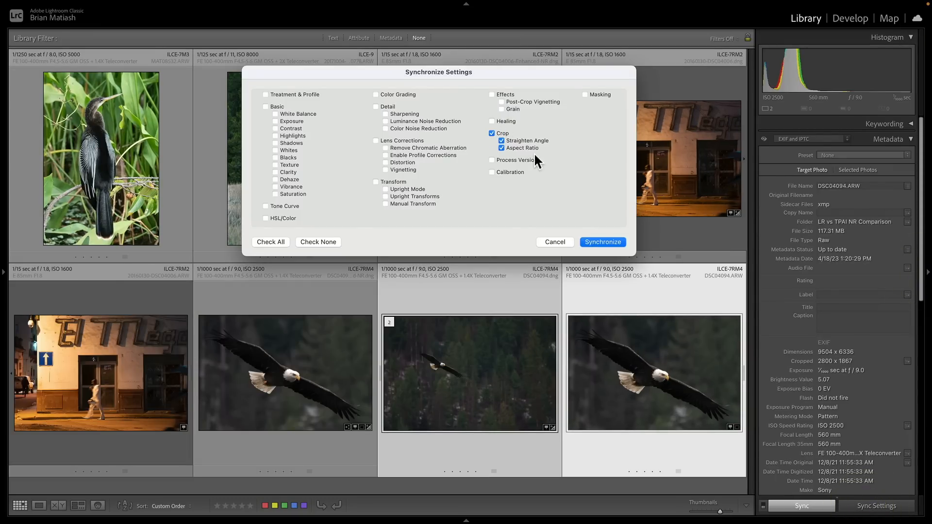
click(602, 241)
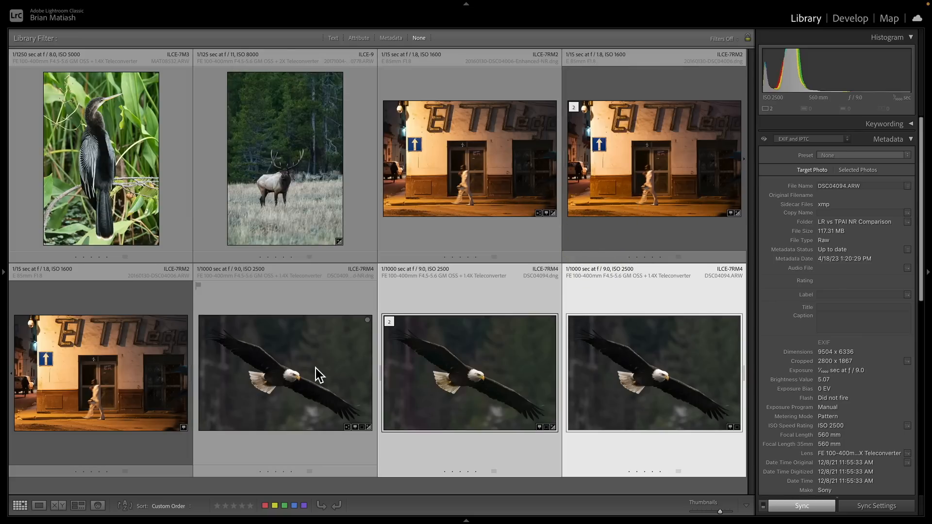
click(926, 275)
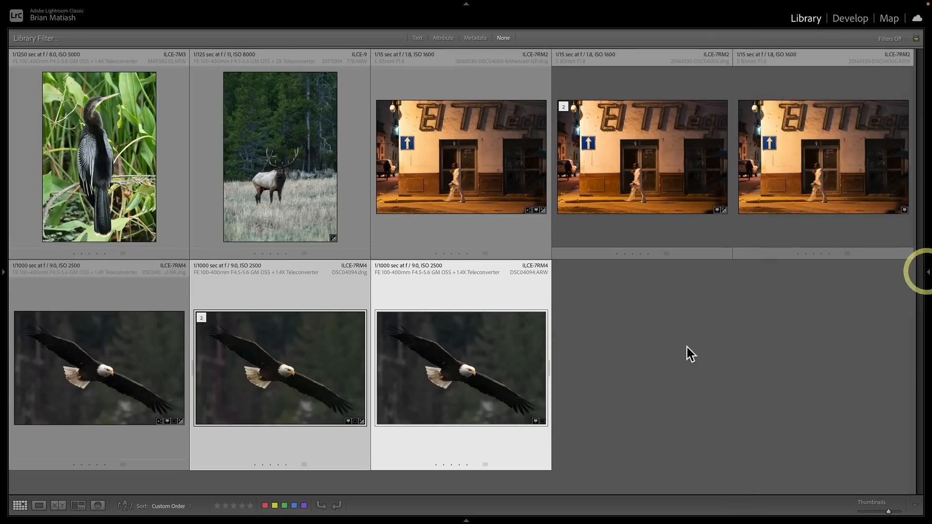
Compare the Lightroom-denoised eagle DNG side by side with the Topaz DNG, zoomed in on the head.
click(677, 352)
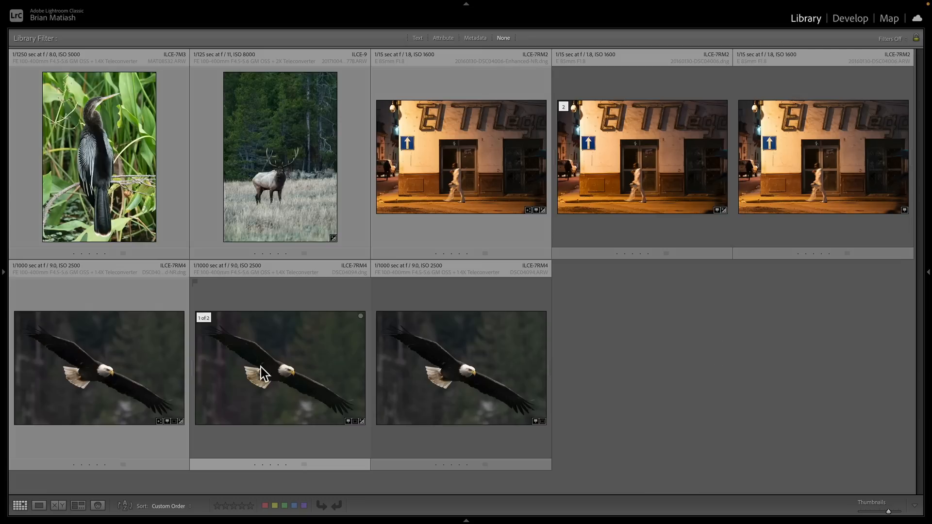
click(113, 378)
click(291, 379)
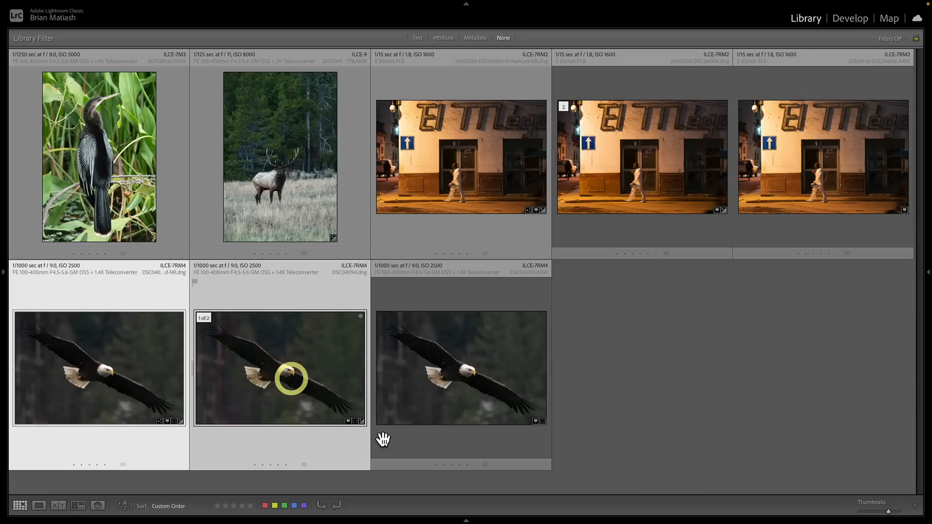
key(c)
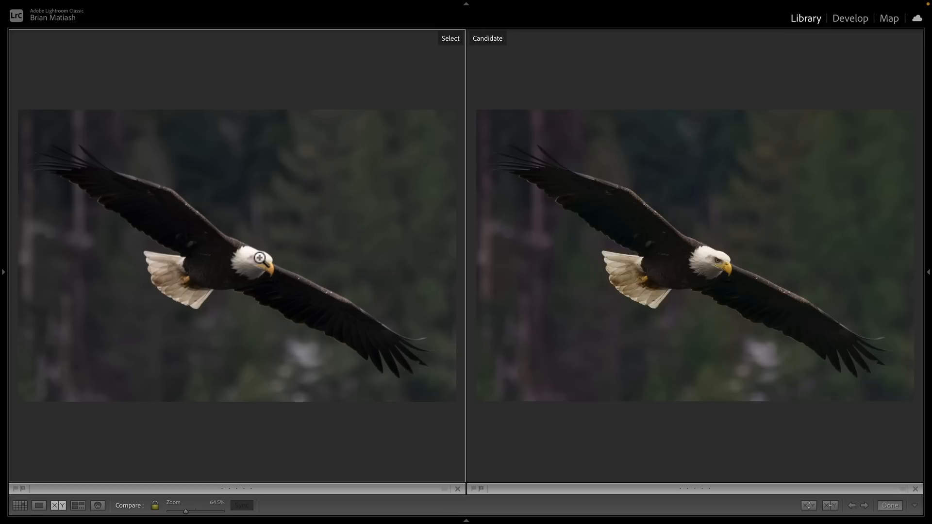
click(250, 258)
drag(286, 268, 234, 220)
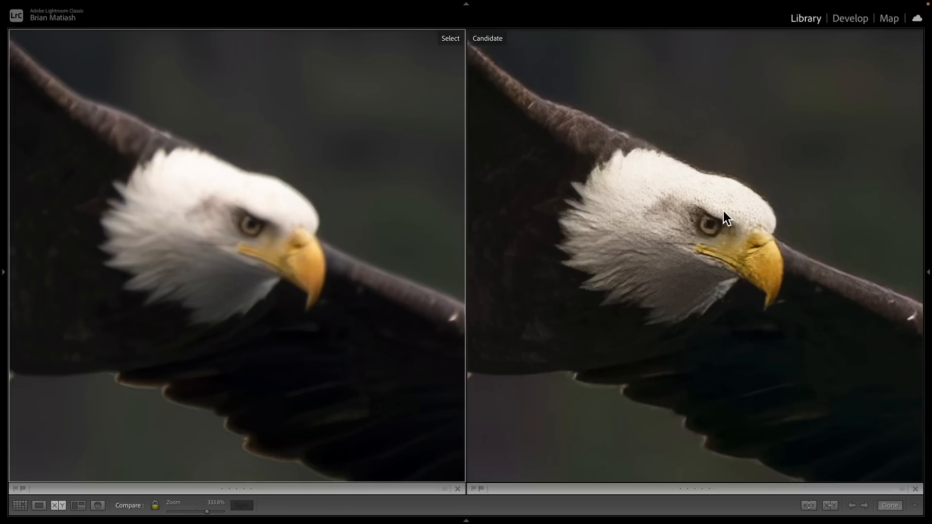
Compare the eagle's tail feathers and feet up close in the two denoised versions.
click(730, 244)
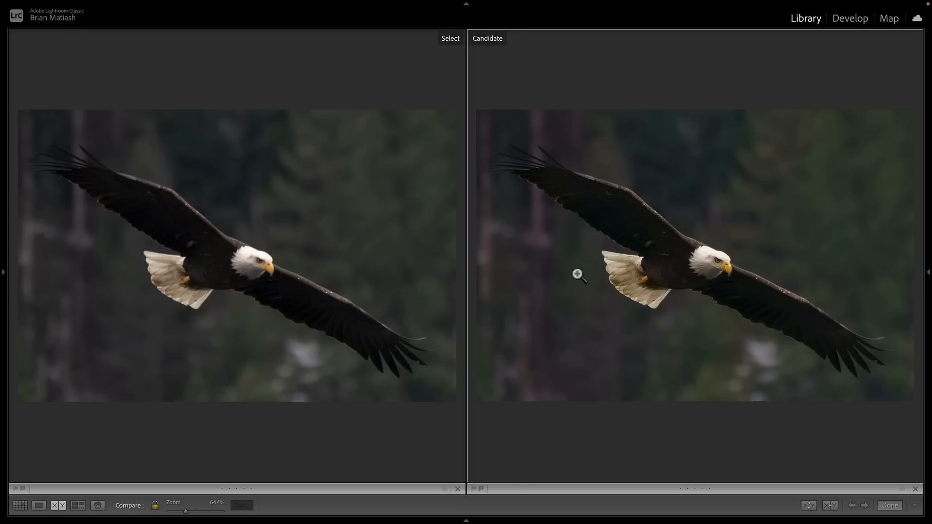
click(632, 287)
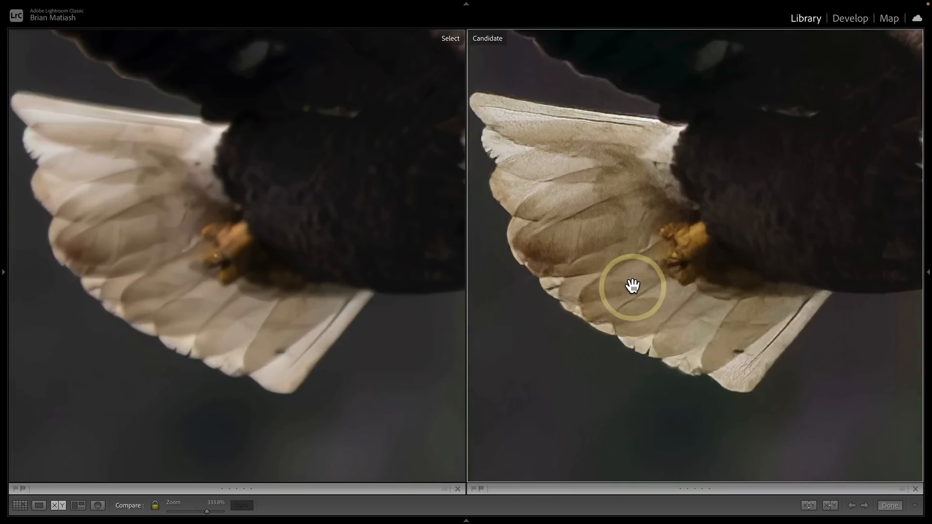
drag(628, 276, 642, 286)
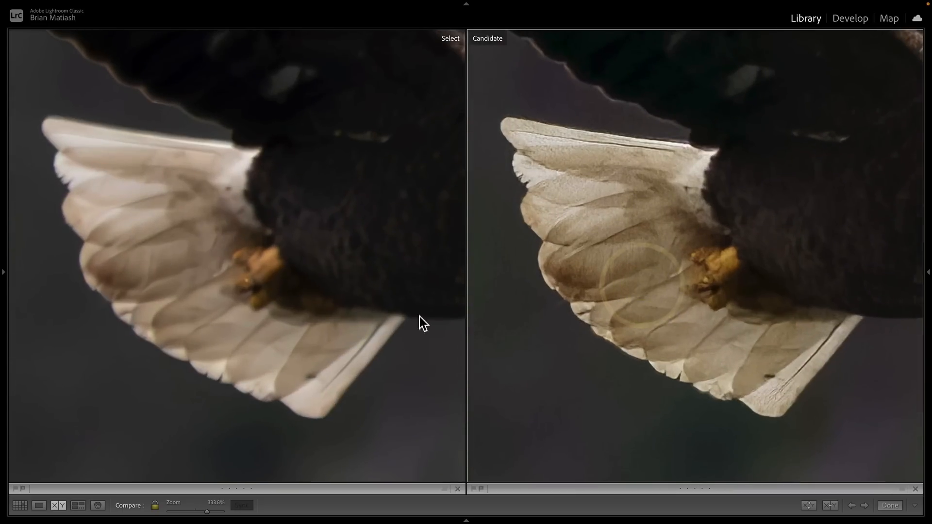
Sharpen the Lightroom-denoised eagle DNG with Amount 95, Radius 1.5, Detail 38 and Masking 63.
click(647, 260)
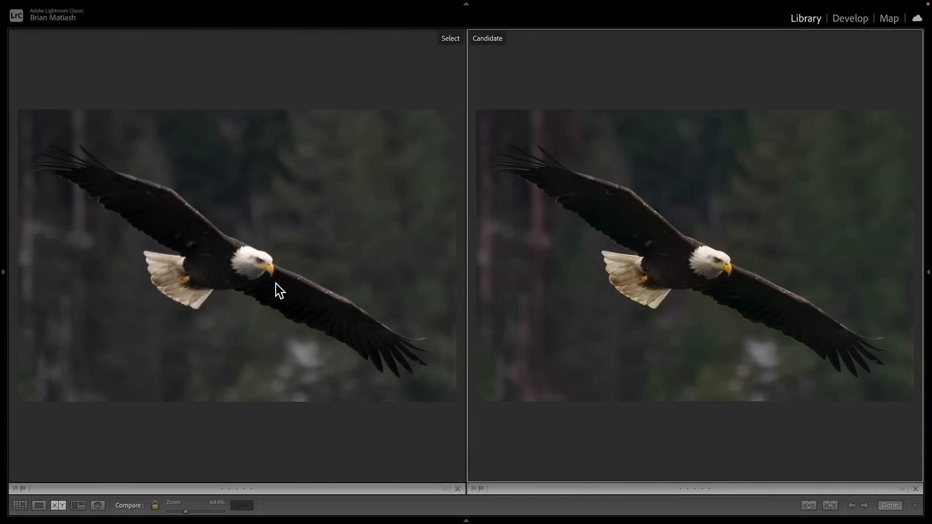
key(g)
click(604, 340)
double_click(74, 365)
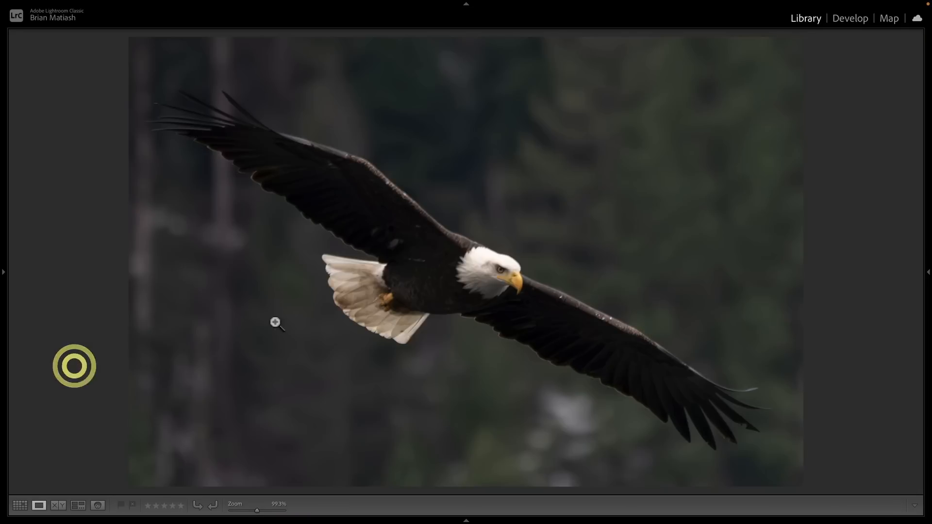
click(854, 21)
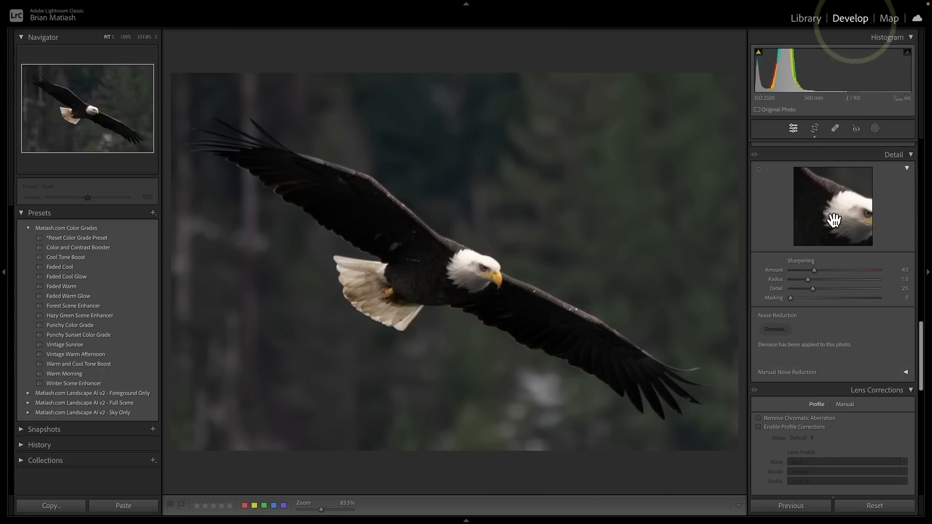
click(472, 272)
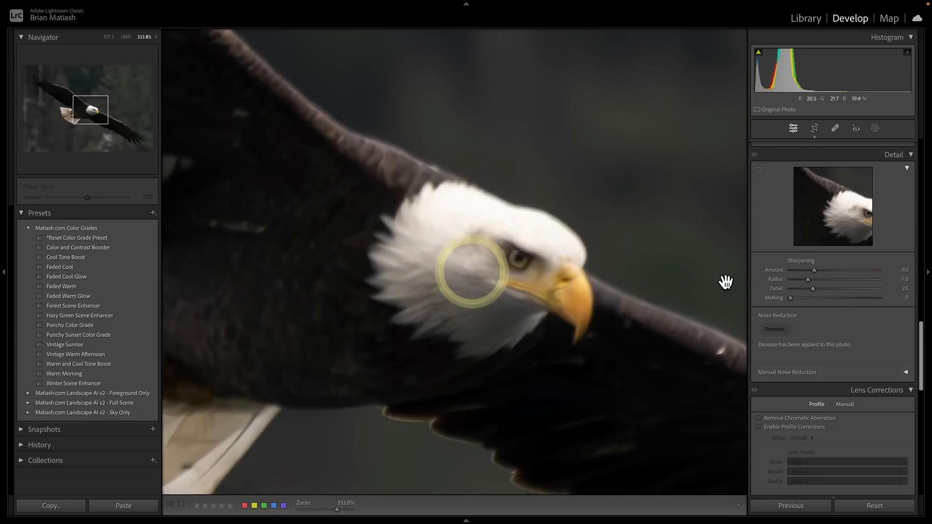
drag(815, 270, 846, 272)
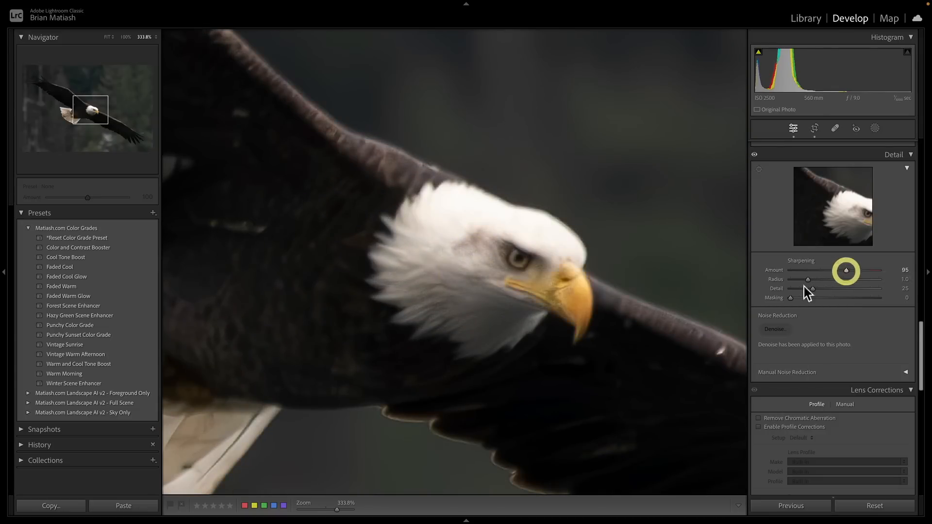
drag(790, 297, 826, 280)
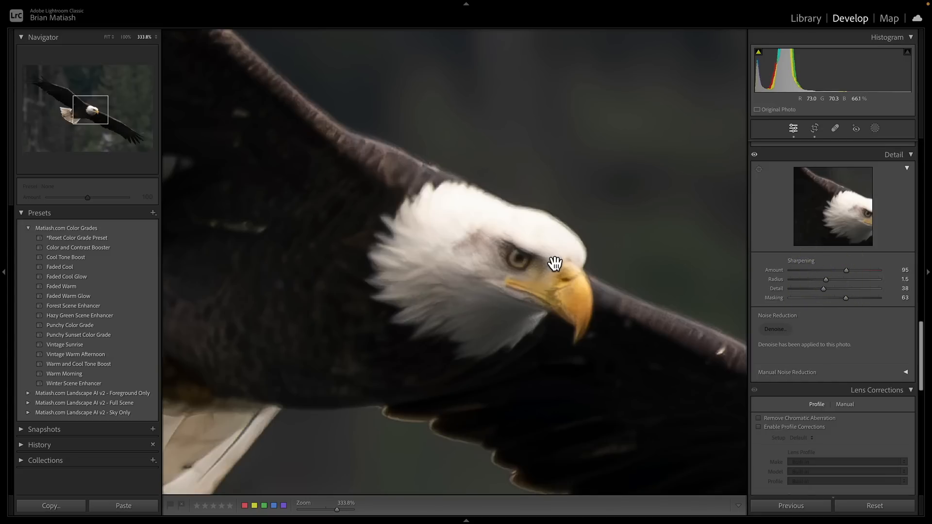
Compare the sharpened Lightroom-denoised eagle side by side with the Topaz DNG, examining the head and tail feathers up close.
key(g)
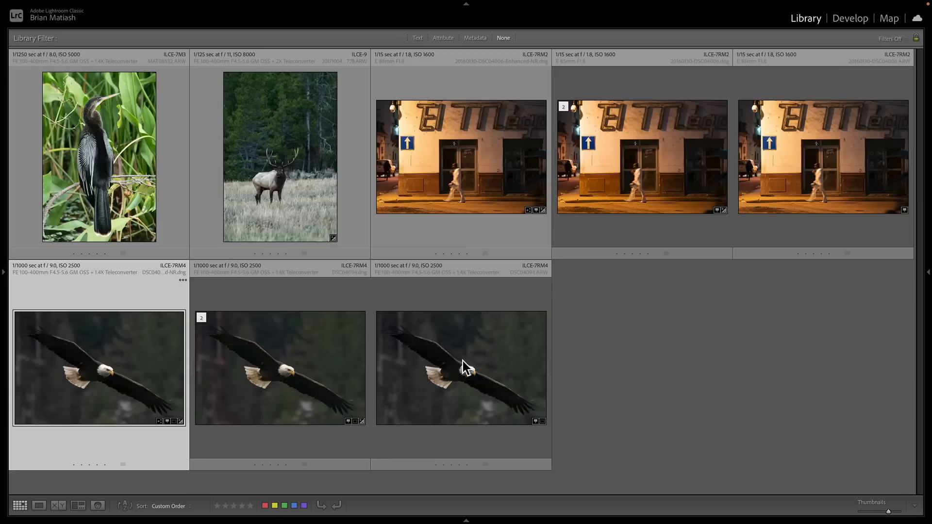
click(638, 356)
click(37, 375)
ctrl+click(232, 373)
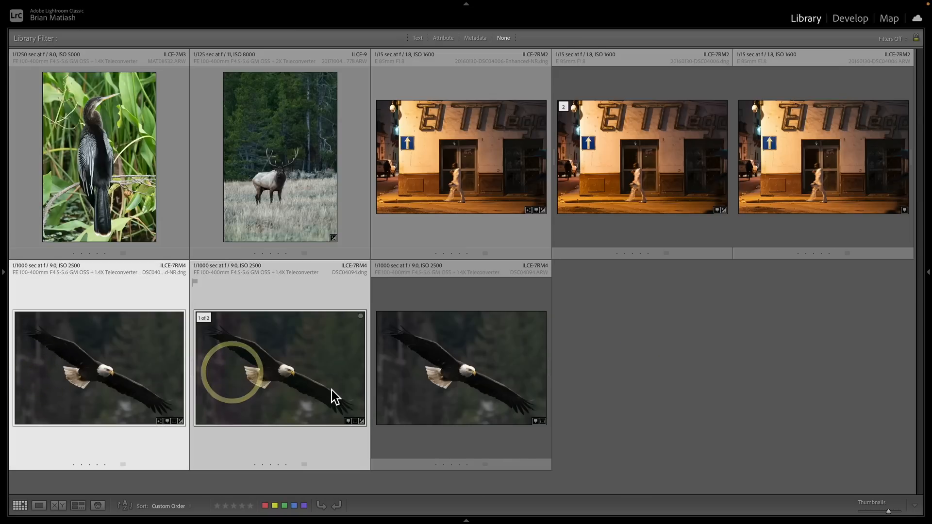
key(c)
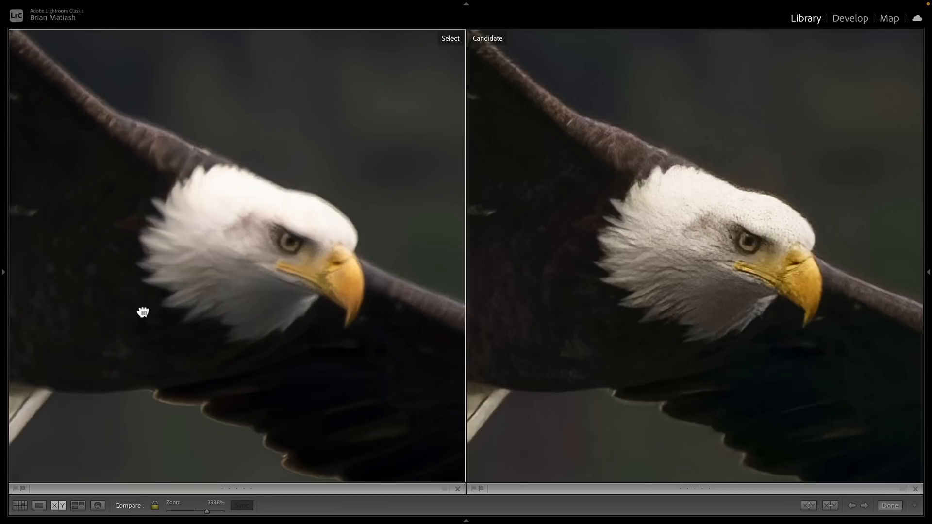
drag(141, 312, 358, 225)
drag(168, 229, 243, 251)
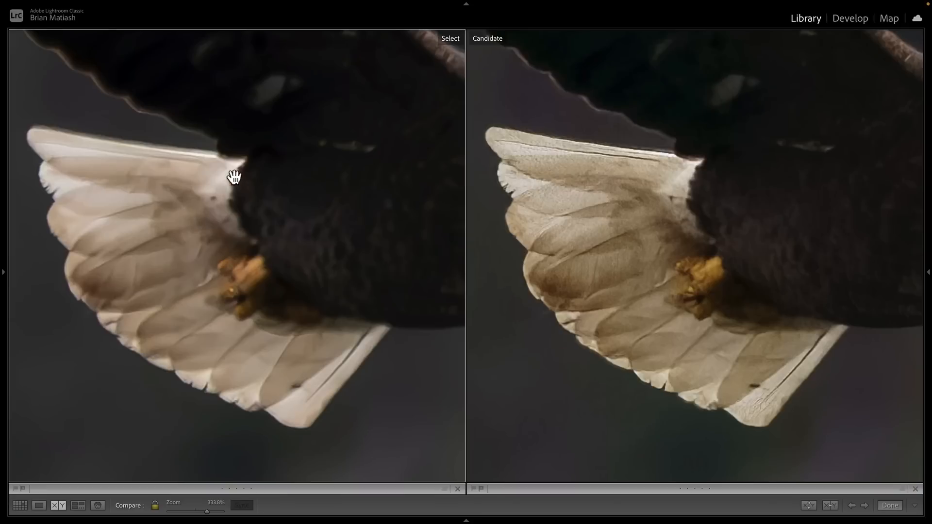
Examine the eagle's upper wing edge and the dark background around the head in both denoised versions.
drag(235, 178, 166, 311)
drag(291, 179, 218, 281)
drag(356, 148, 223, 188)
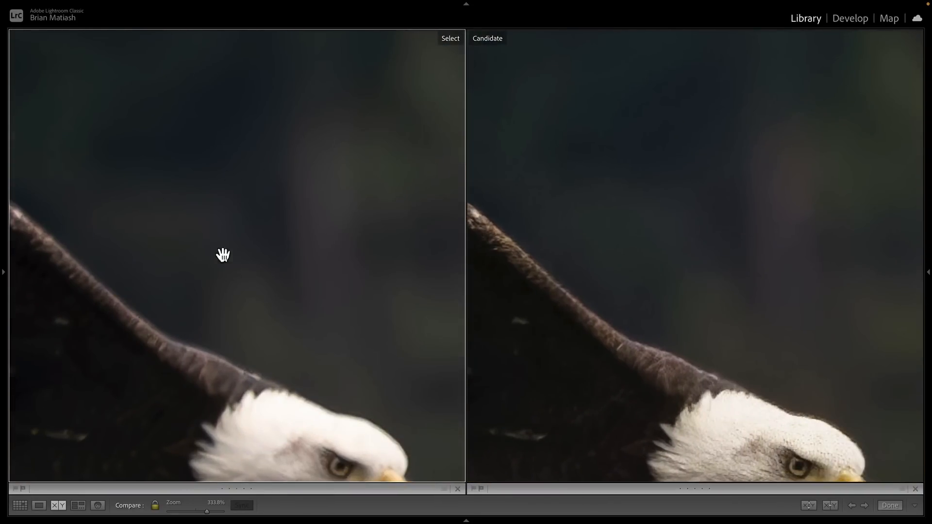
drag(238, 289, 235, 163)
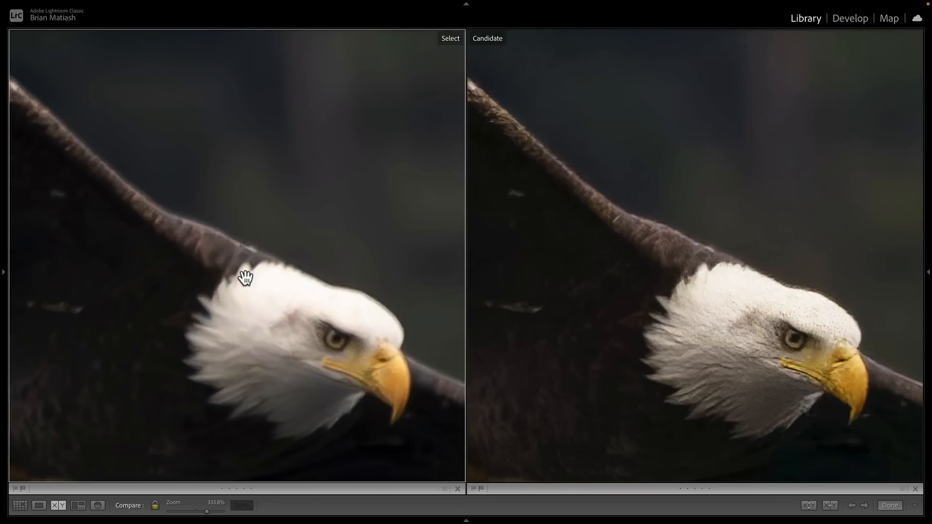
click(296, 336)
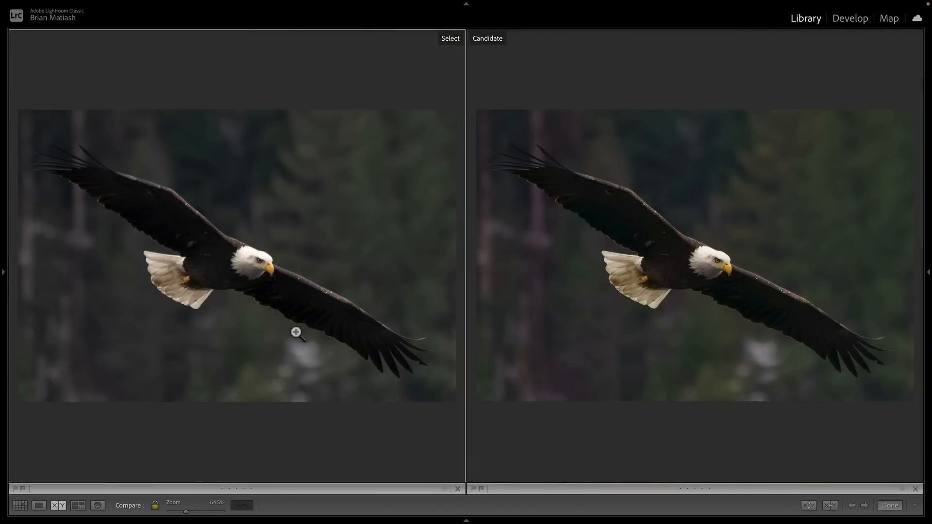
Compare the eagle's eye, beak and head feathers up close in the sharpened Lightroom and Topaz versions.
click(252, 261)
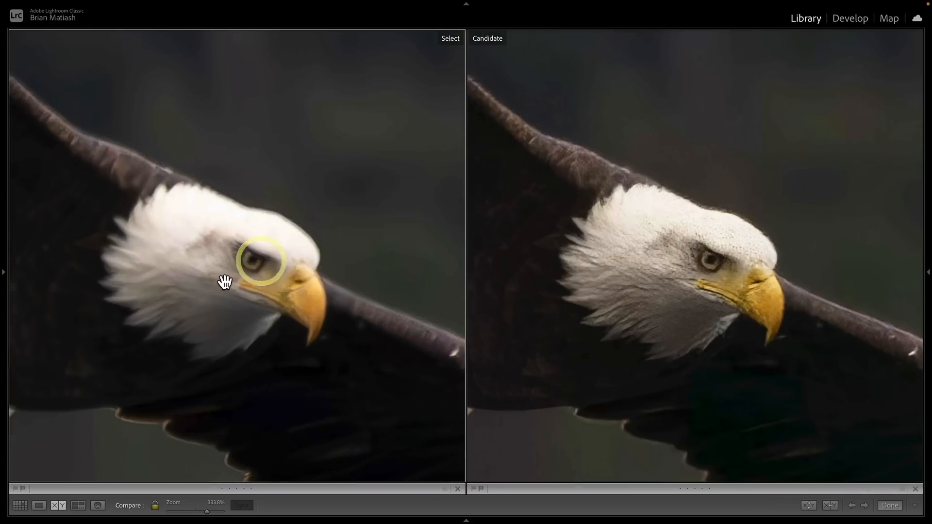
drag(224, 282, 283, 261)
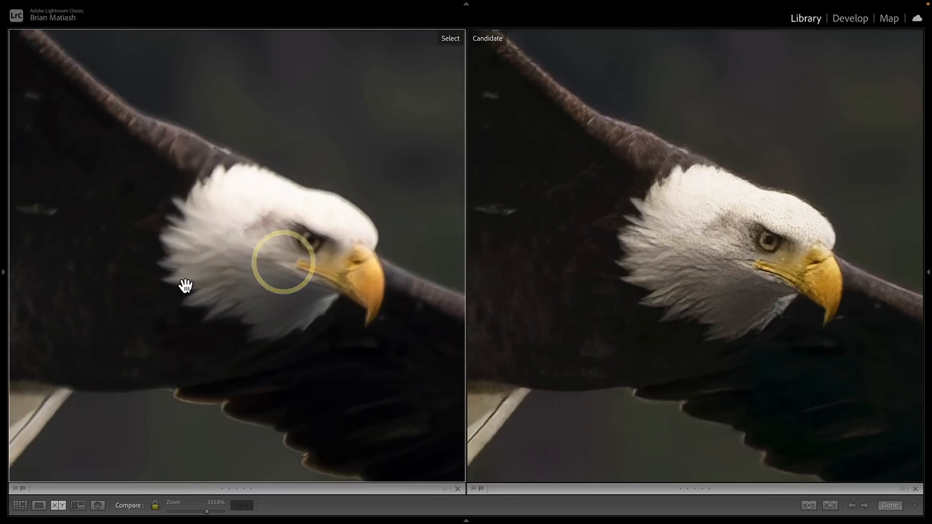
drag(183, 286, 306, 260)
drag(167, 249, 285, 238)
click(314, 283)
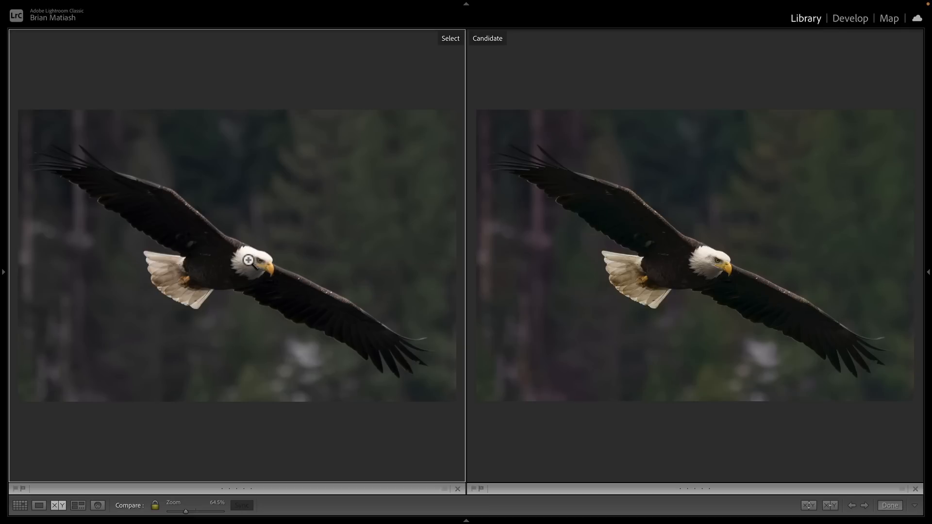
click(230, 264)
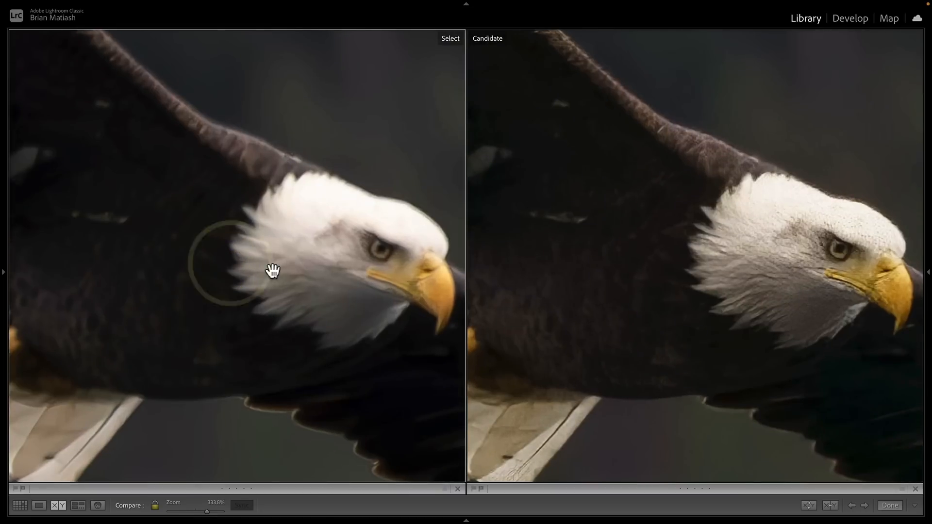
drag(286, 258, 255, 238)
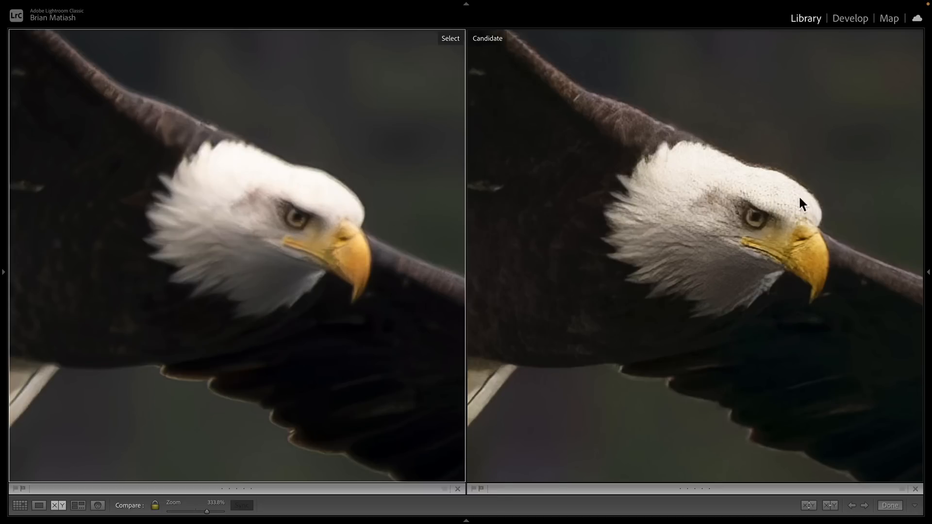
click(695, 247)
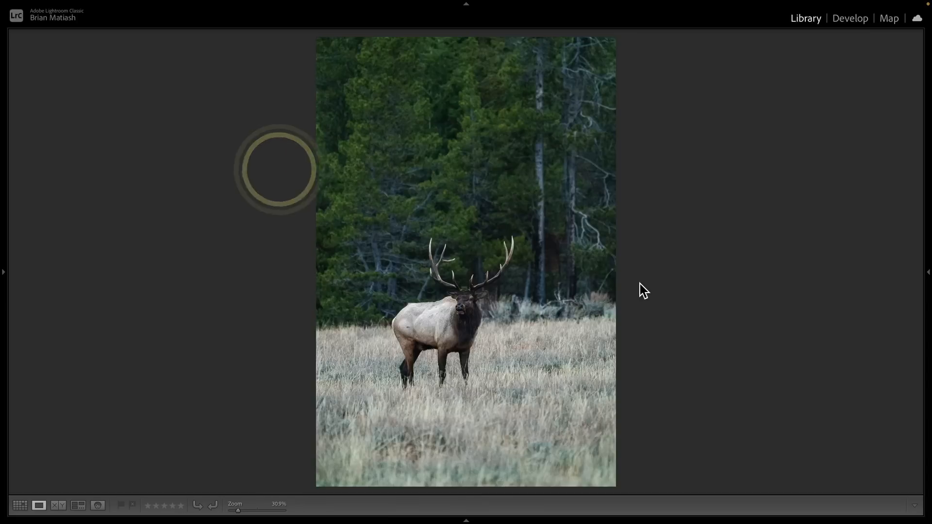
Open the elk photo for developing and compare its unedited and edited states.
click(845, 18)
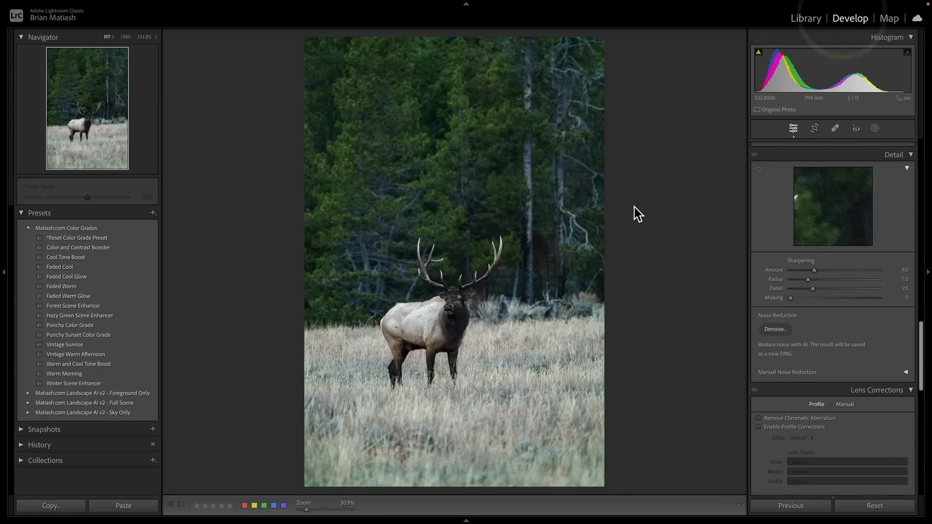
key(backslash)
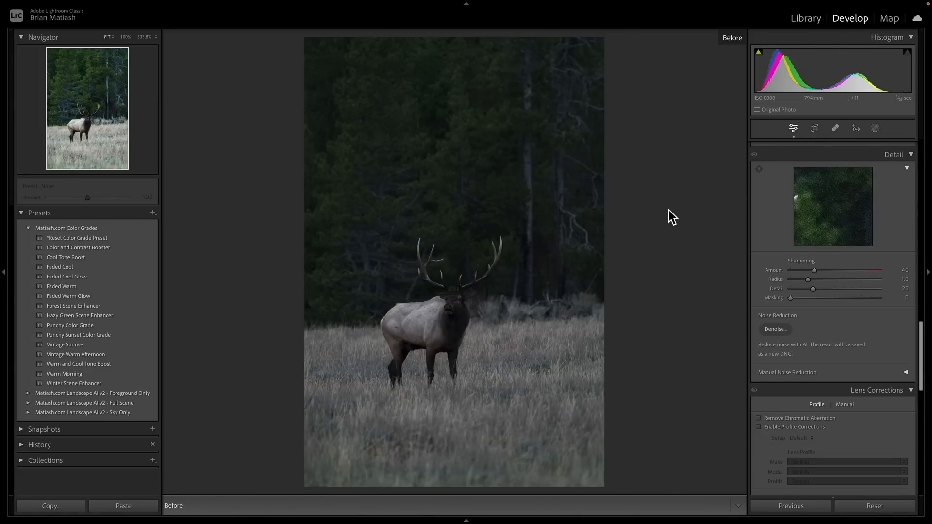
key(backslash)
key(backslash)
key(backslash)
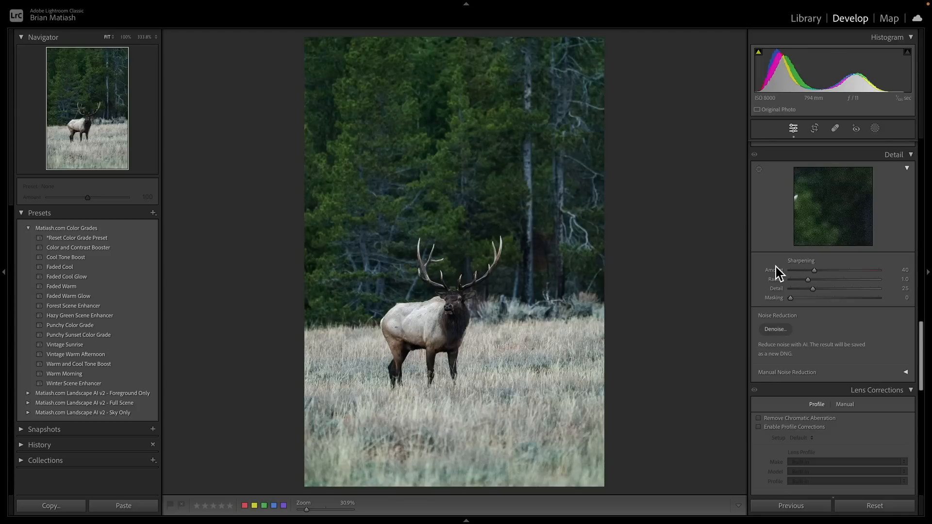
Preview the elk photo with and without its Basic adjustments.
scroll(776, 267, up, 15)
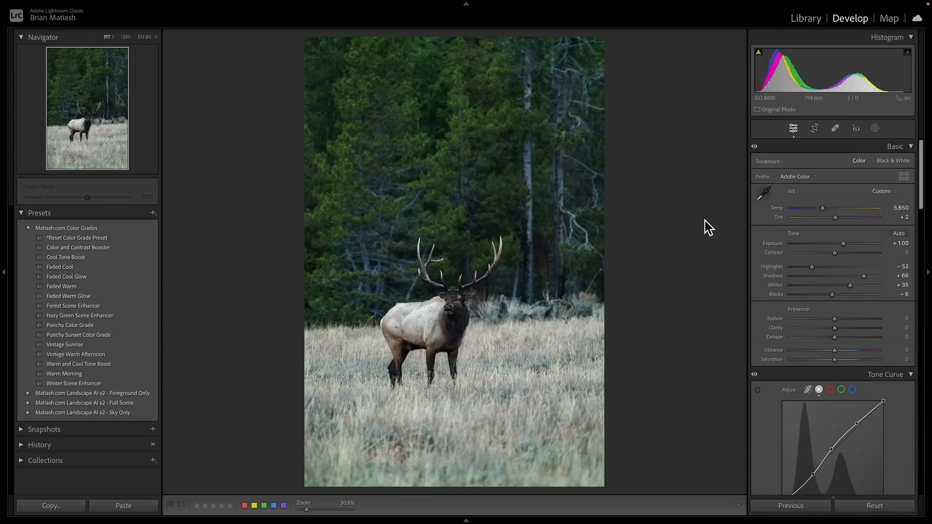
click(755, 146)
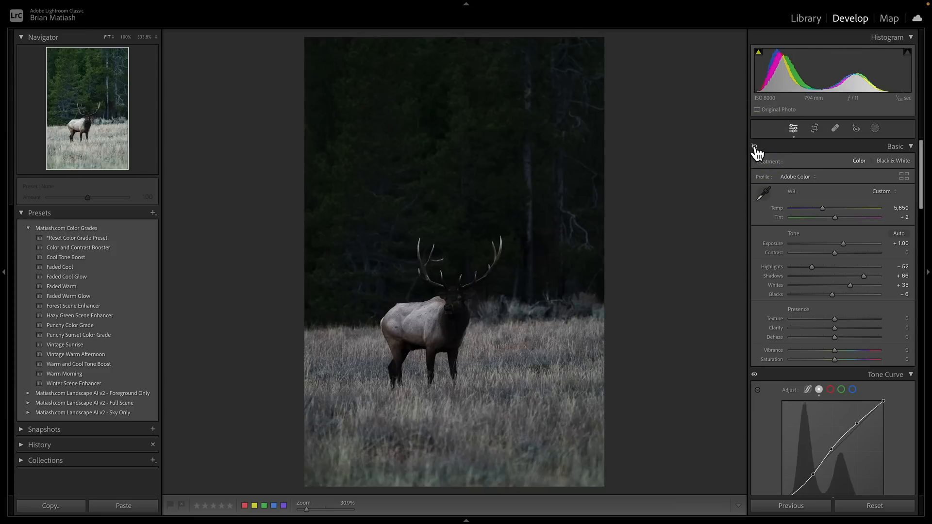
click(755, 147)
click(754, 147)
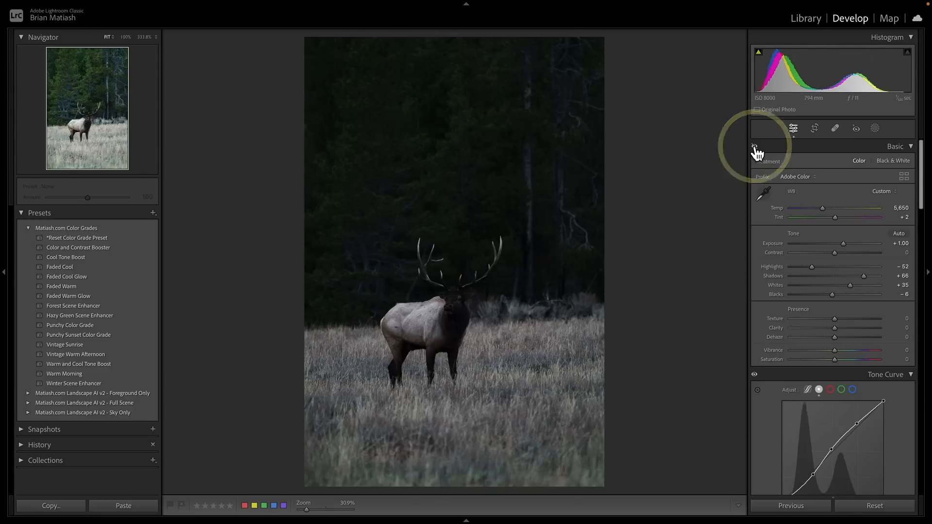
click(755, 147)
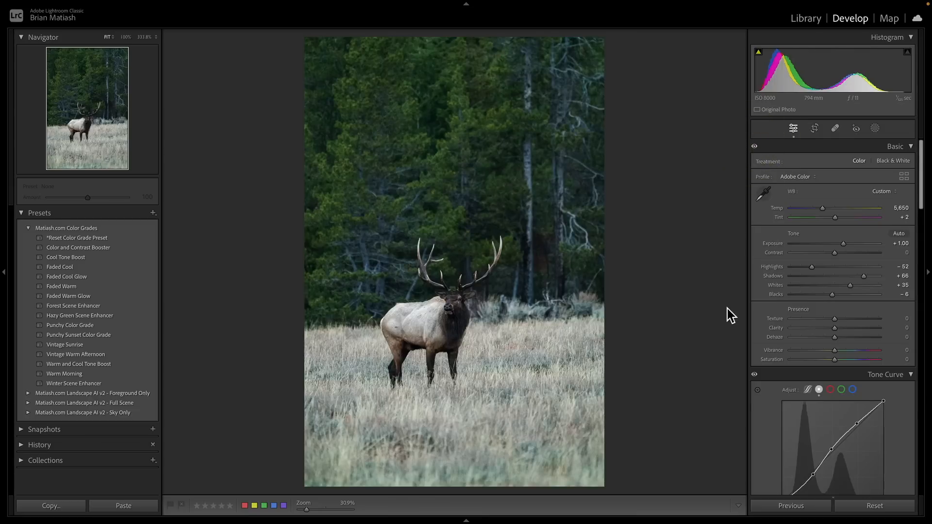
Preview the elk photo without its Tone Curve adjustment, and once more without its Basic adjustments.
click(755, 375)
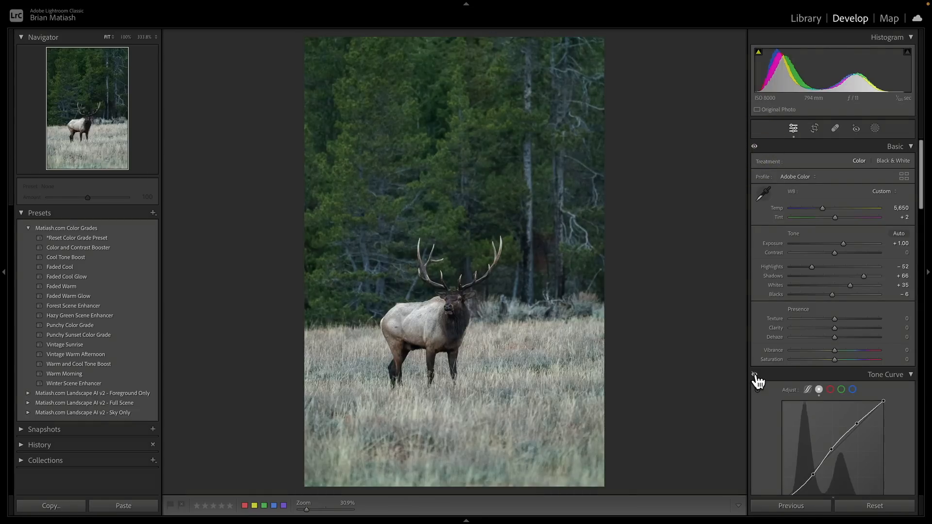
click(755, 375)
click(754, 375)
click(755, 374)
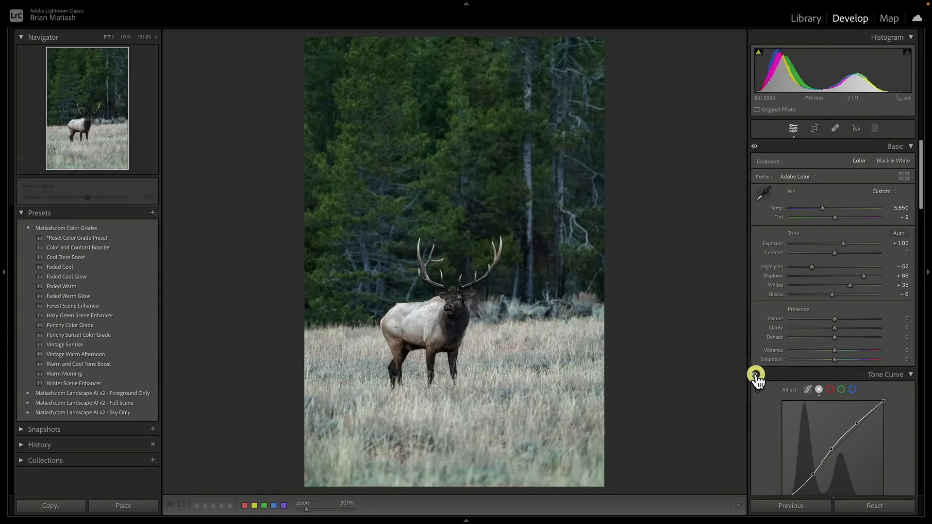
click(755, 146)
click(755, 146)
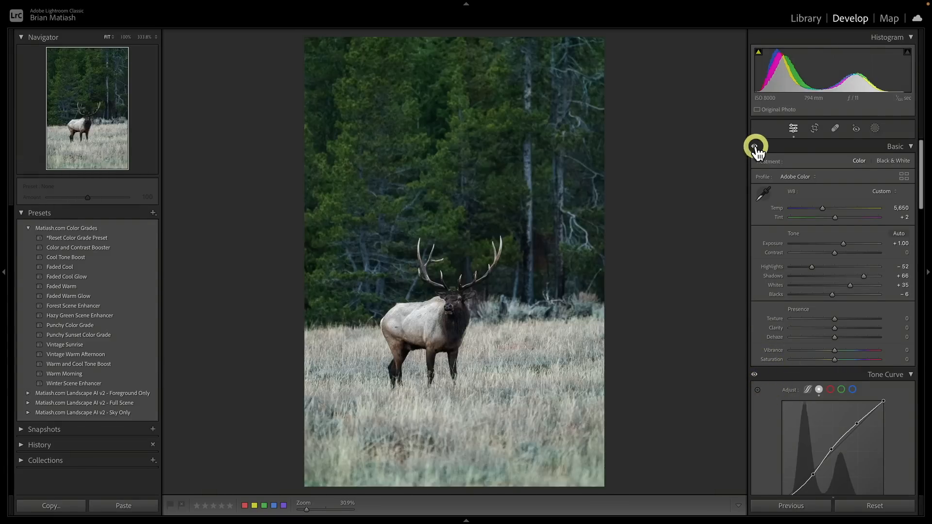
click(755, 146)
click(755, 147)
Disable the elk photo's Tone Curve with the alternate panel switch and enable it again.
key(alt)
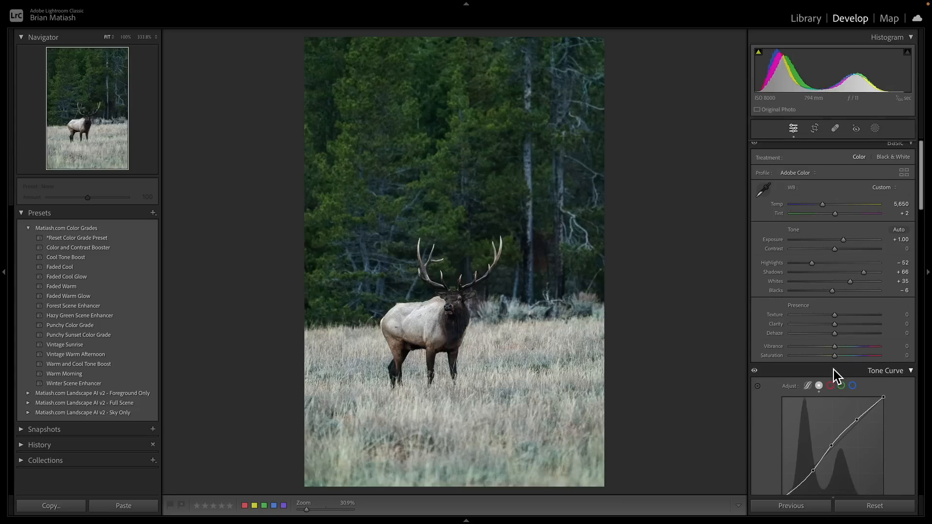
scroll(834, 370, down, 5)
key(alt)
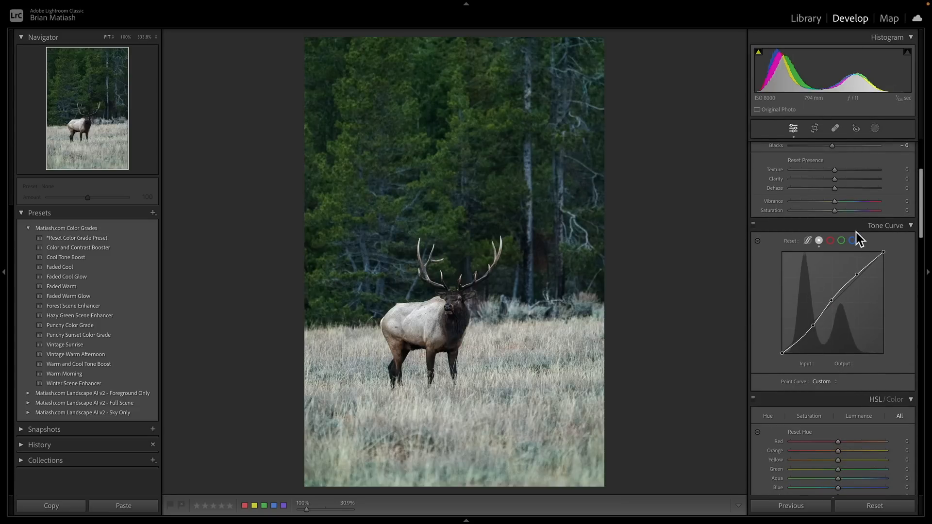
alt+click(753, 226)
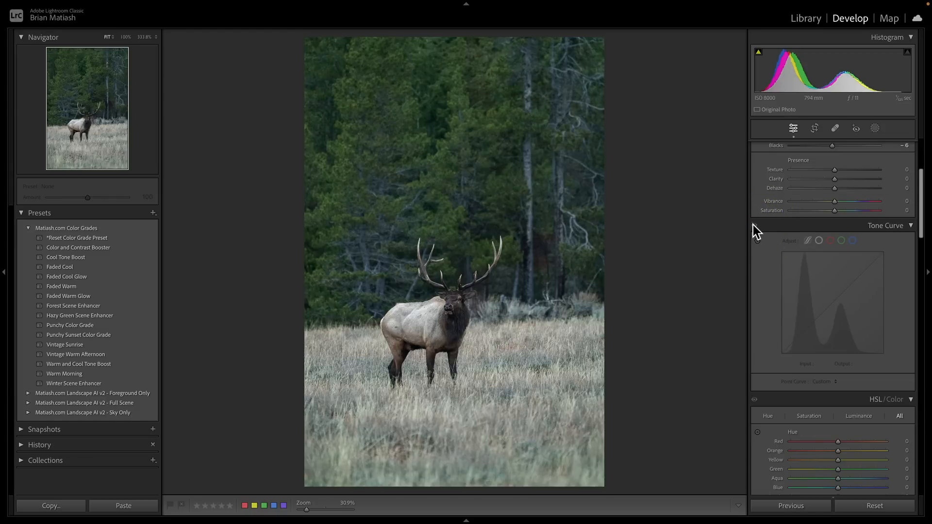
key(alt)
click(754, 227)
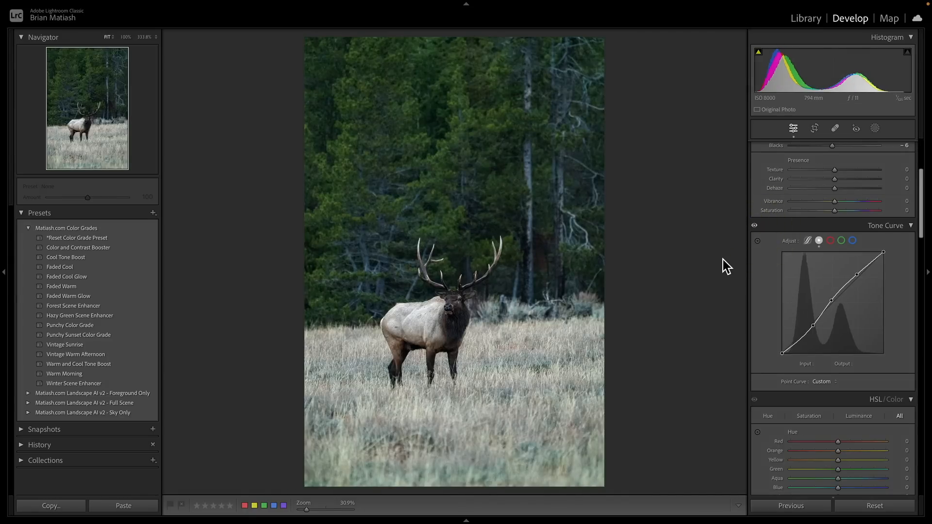
Crop the elk photo tighter around the elk, keeping the original aspect ratio.
click(600, 255)
key(r)
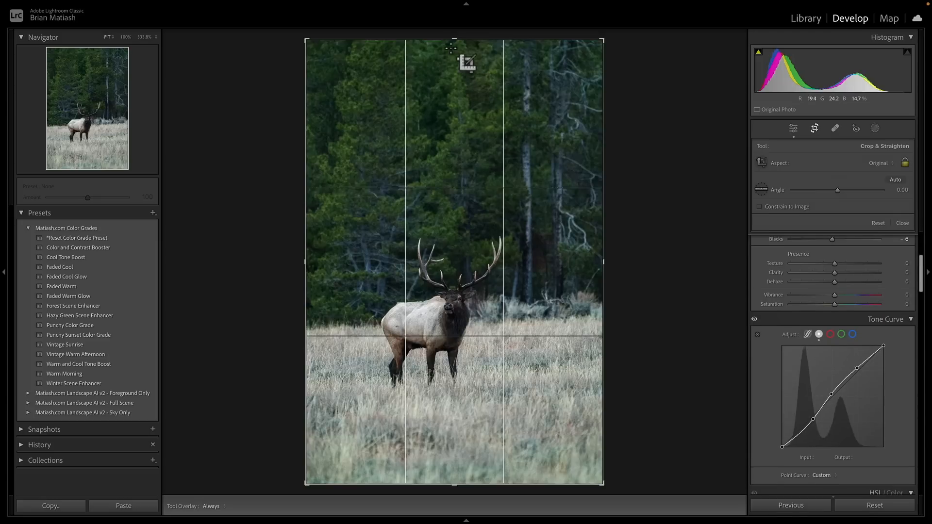
drag(454, 38, 456, 92)
drag(459, 131, 466, 155)
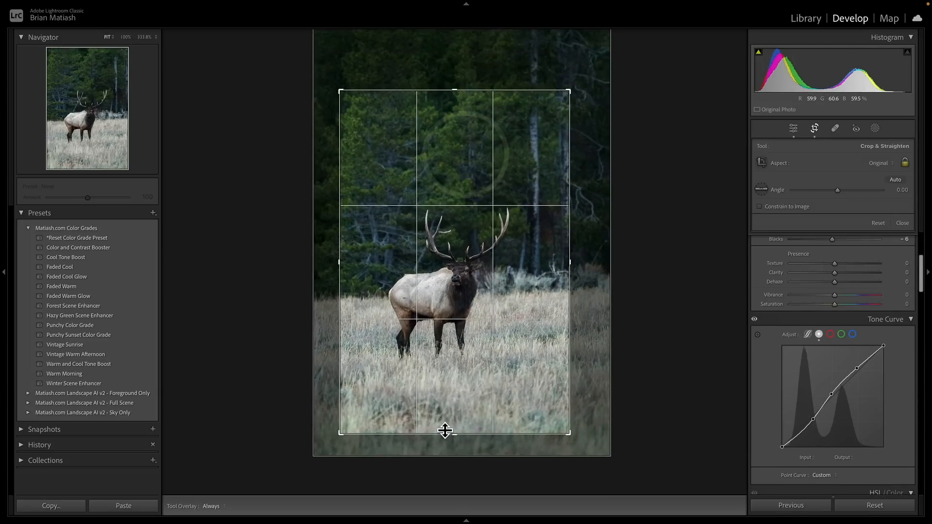
drag(445, 430, 455, 429)
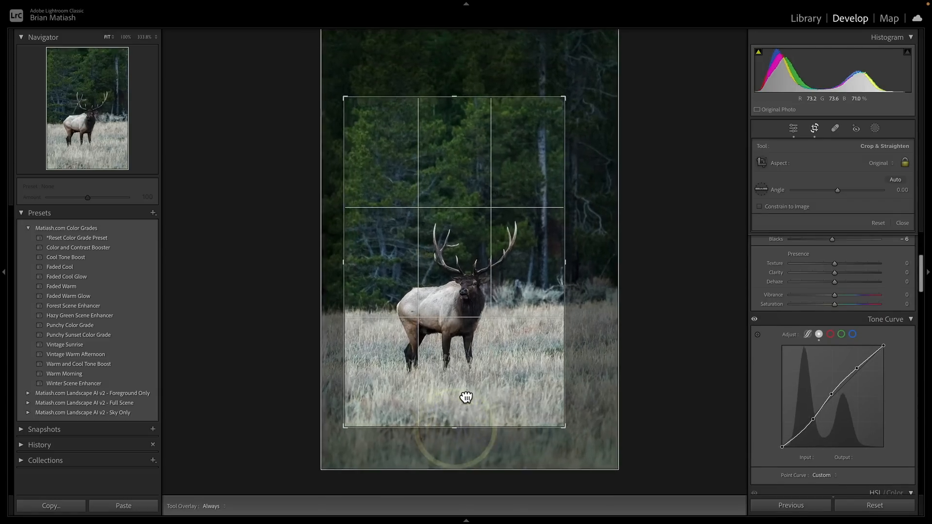
mouse_move(466, 397)
mouse_down()
mouse_move(453, 401)
mouse_move(475, 402)
mouse_move(465, 402)
mouse_up()
double_click(475, 402)
key(r)
double_click(464, 402)
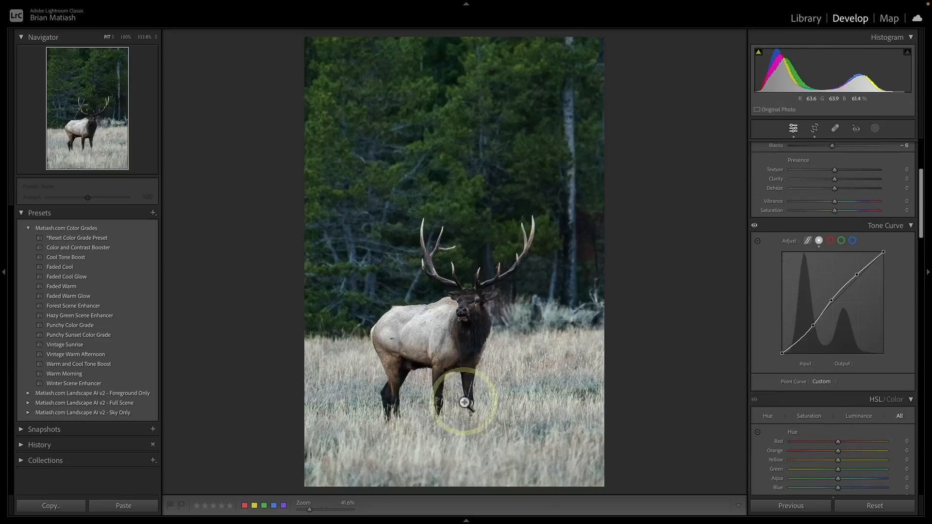
Fine-tune the crop so the elk sits slightly further left and lower in the frame.
key(r)
double_click(465, 406)
key(r)
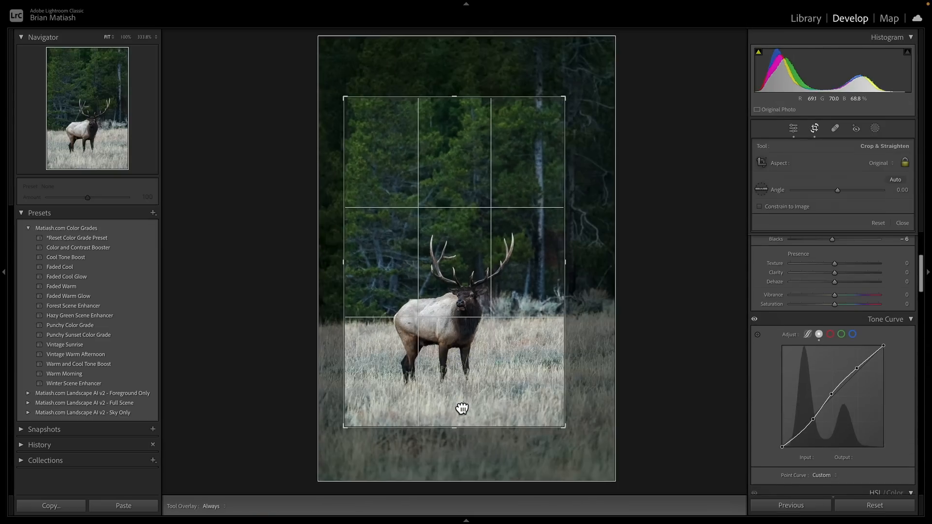
drag(461, 408, 458, 408)
double_click(458, 408)
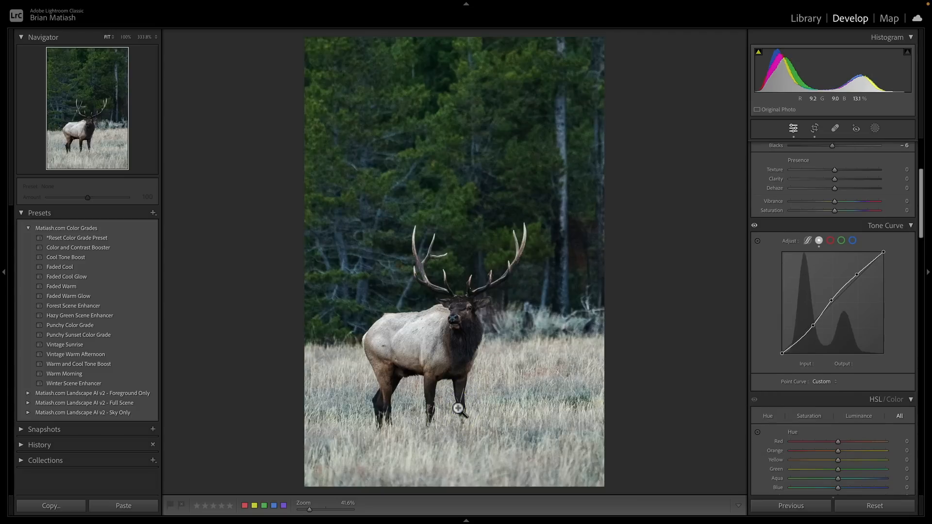
Examine the noise around the elk's face up close and check the photo's file name and exposure information.
click(471, 292)
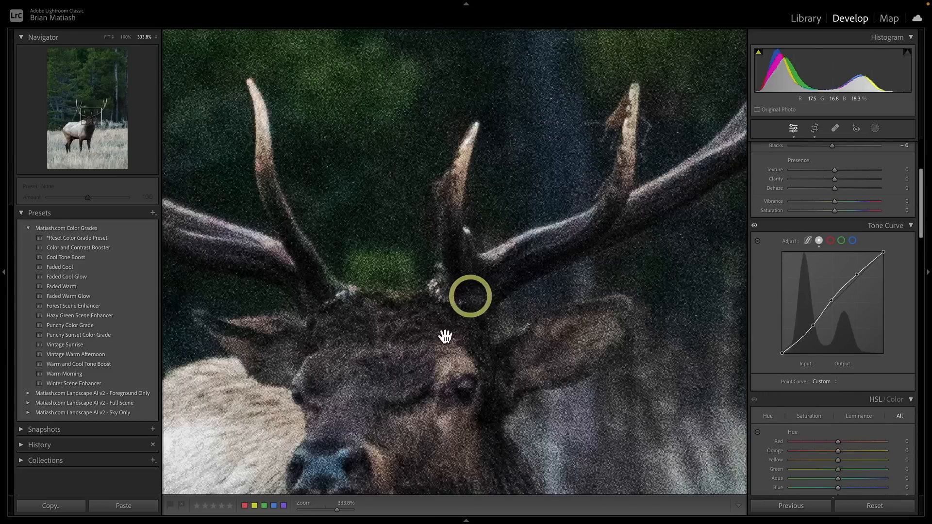
drag(473, 262, 481, 239)
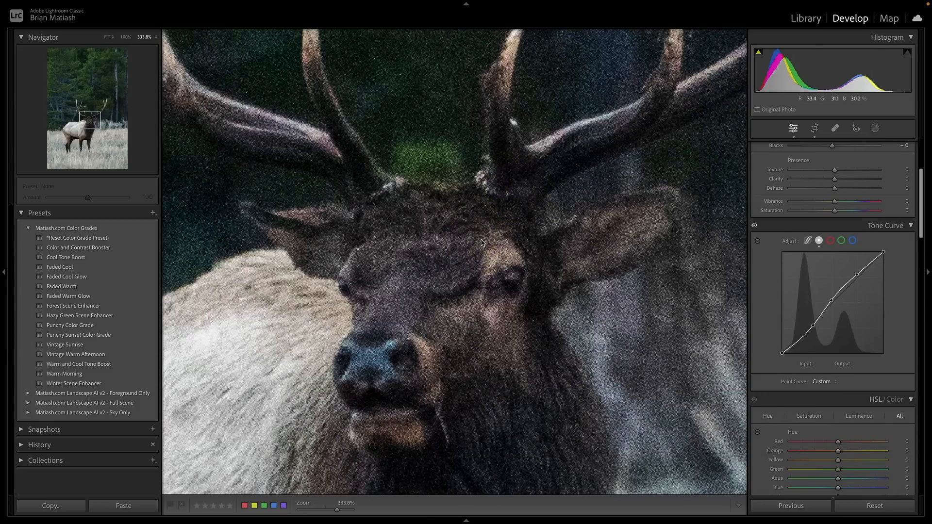
click(482, 242)
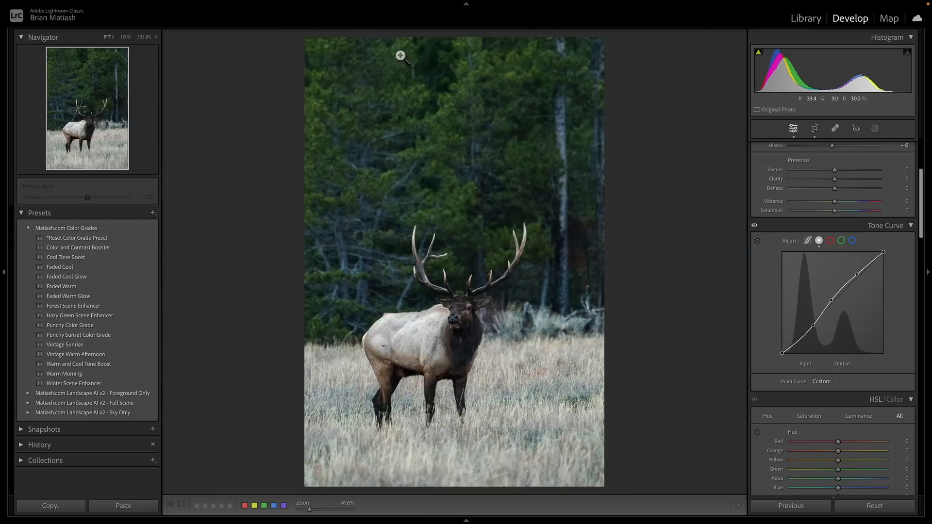
key(i)
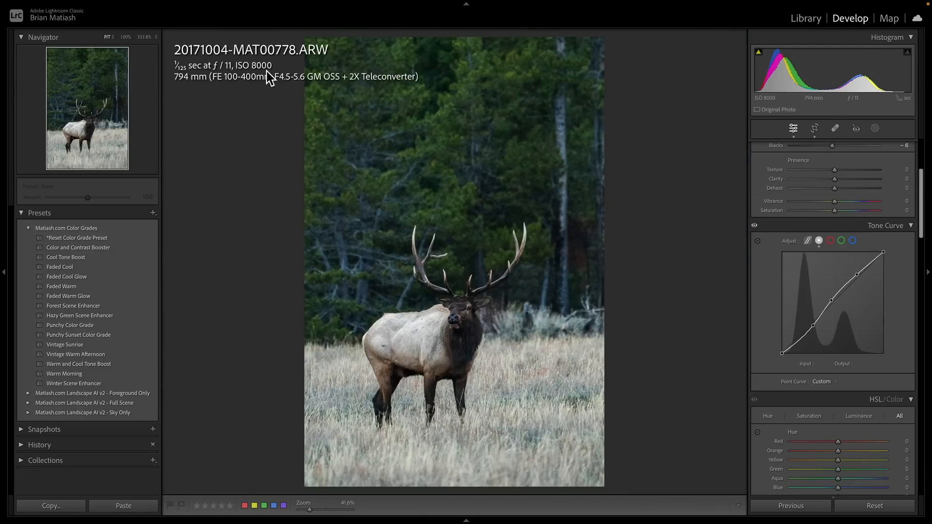
key(i)
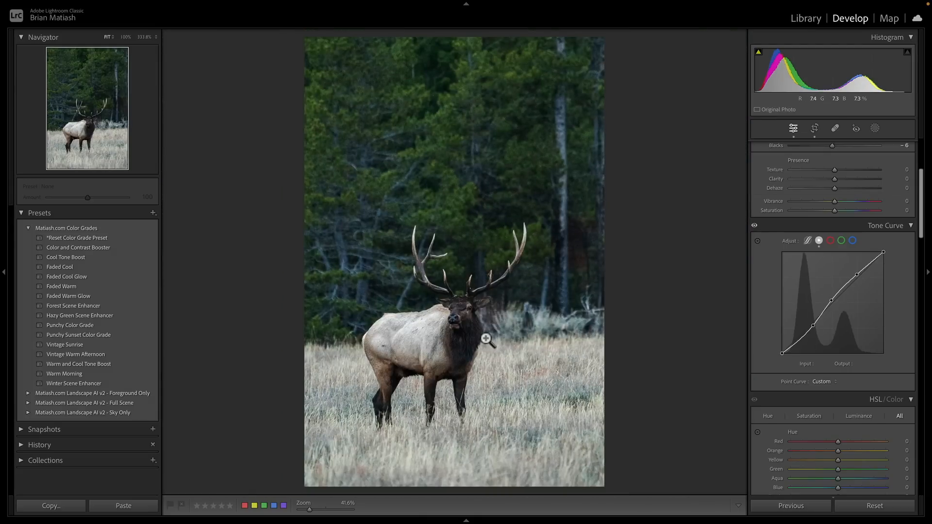
click(460, 301)
click(460, 311)
Open AI Denoise for the elk photo and examine the elk's face in the enhancement preview.
scroll(823, 314, down, 15)
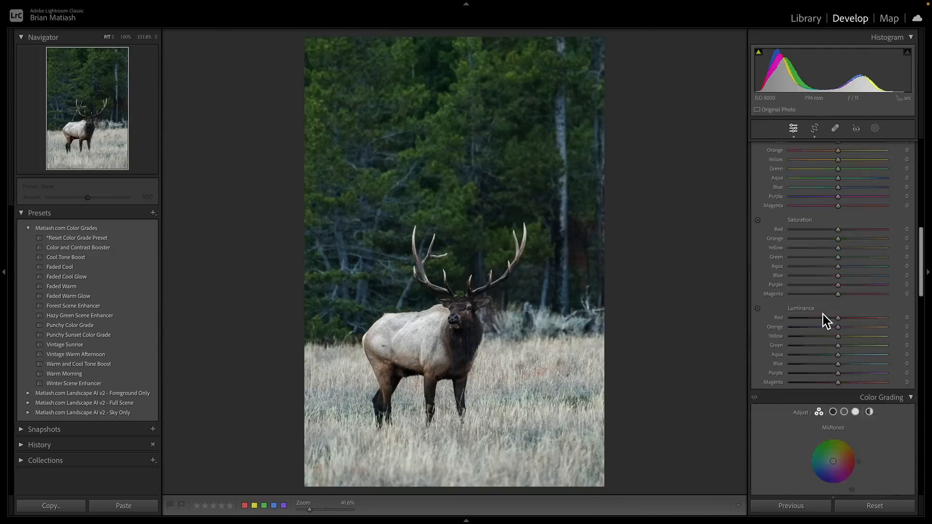
scroll(823, 314, down, 3)
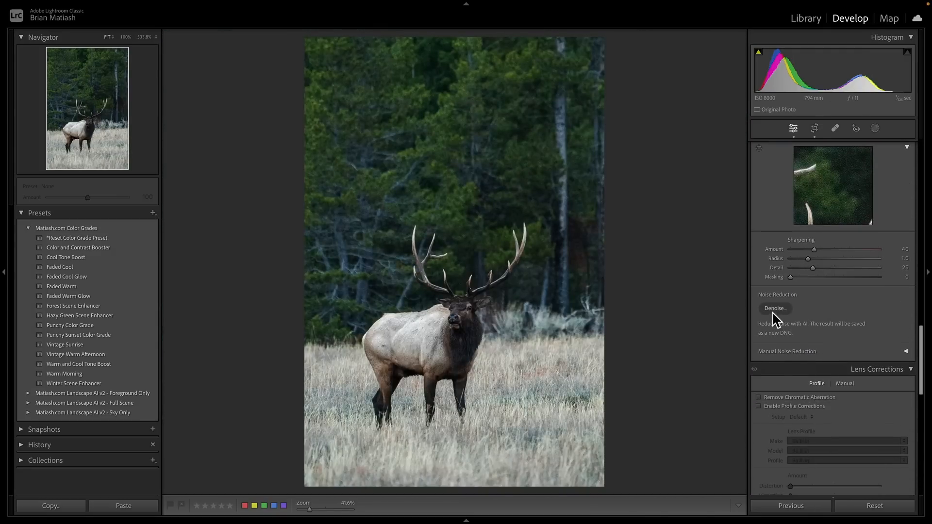
click(775, 308)
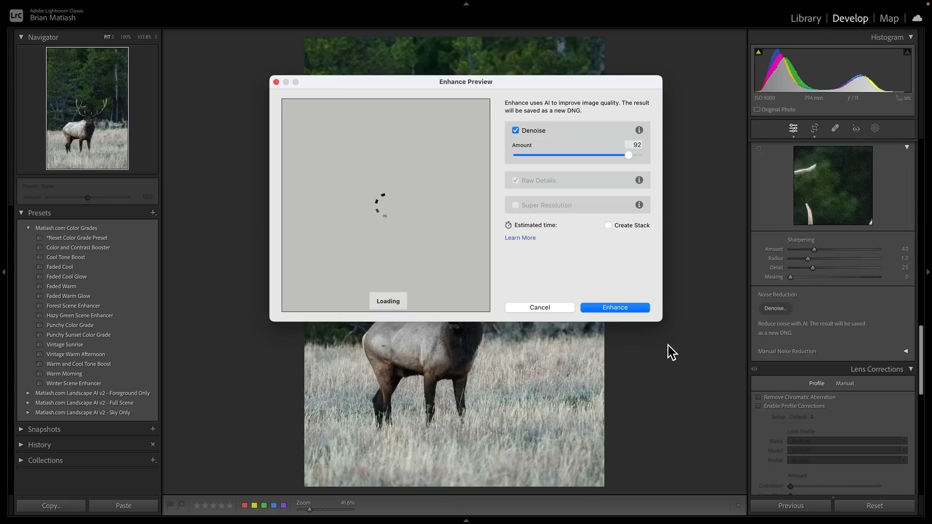
click(483, 305)
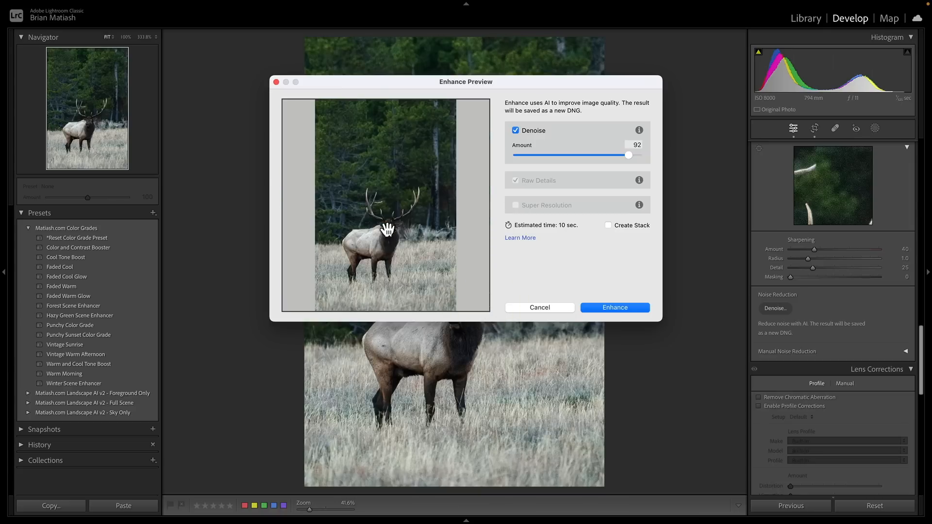
click(387, 229)
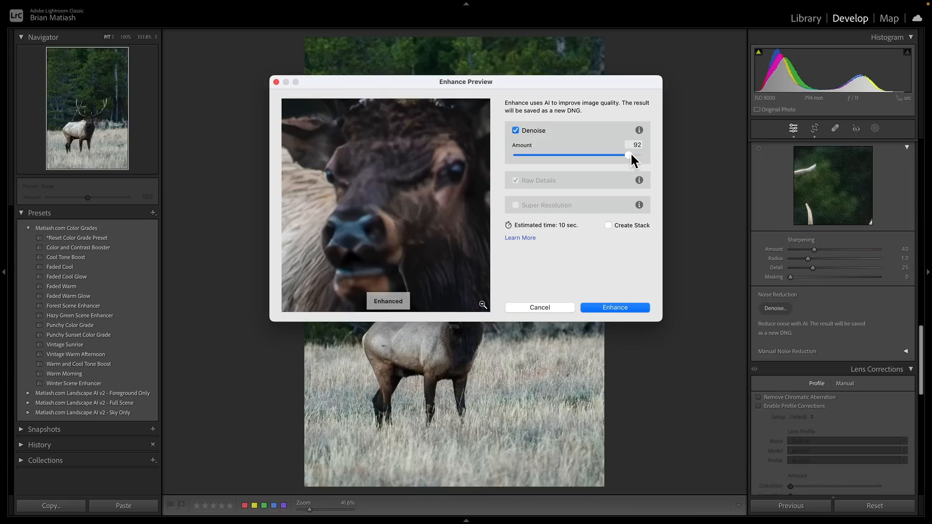
Adjust the Denoise amount and create the denoised DNG of the elk photo.
drag(508, 155, 558, 154)
drag(618, 156, 646, 158)
click(611, 308)
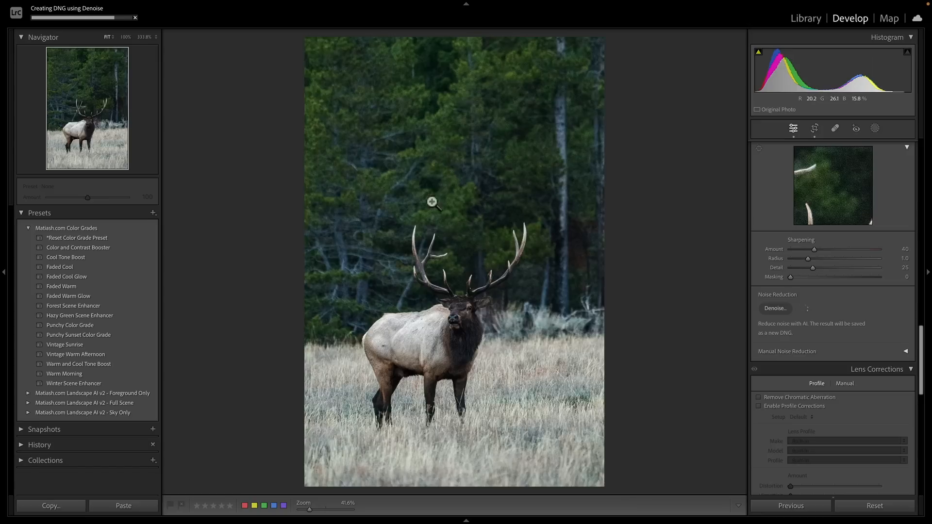
click(98, 5)
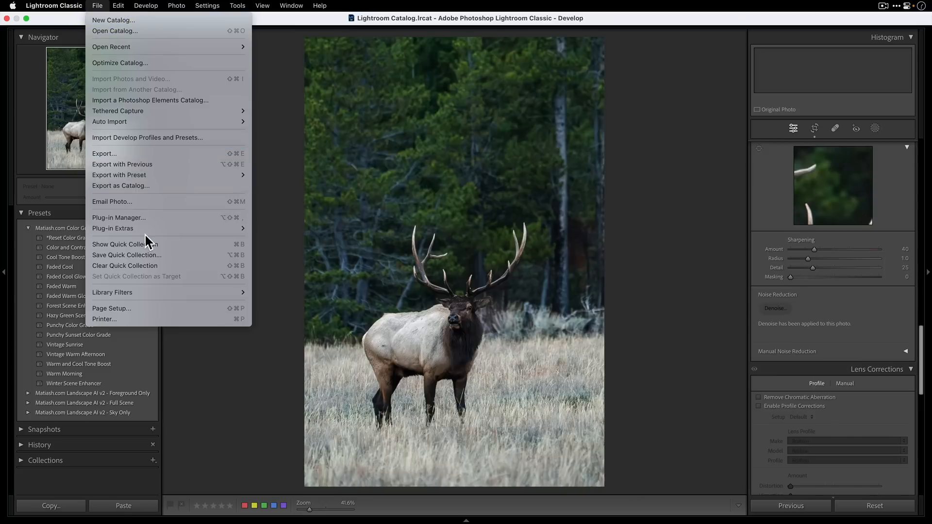
mouse_move(147, 229)
click(509, 171)
Send the elk photo to Topaz Photo AI as a 16-bit ProPhoto RGB TIFF copy with Lightroom adjustments.
right_click(453, 184)
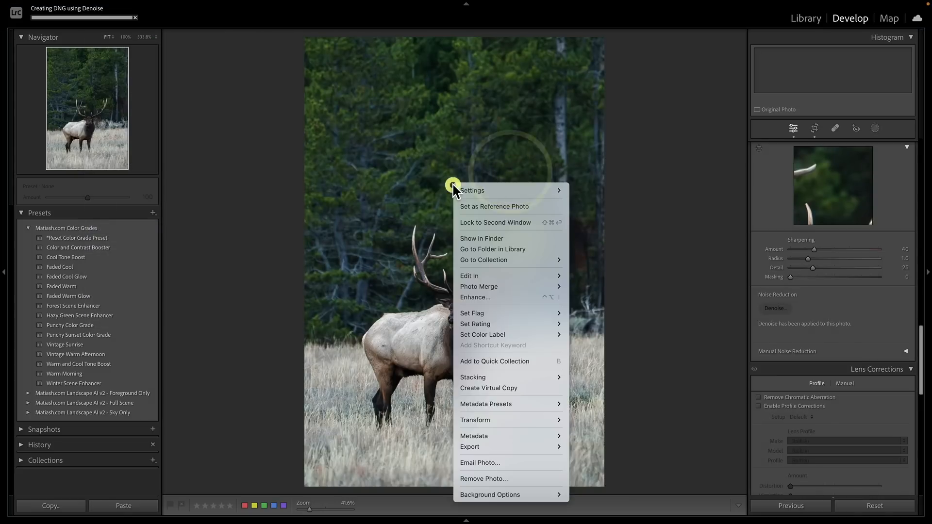
mouse_move(510, 278)
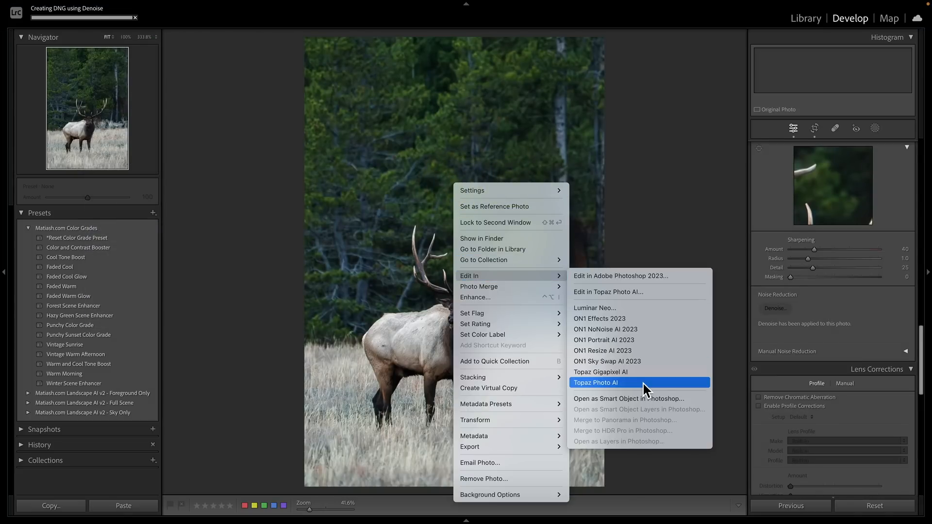
click(659, 382)
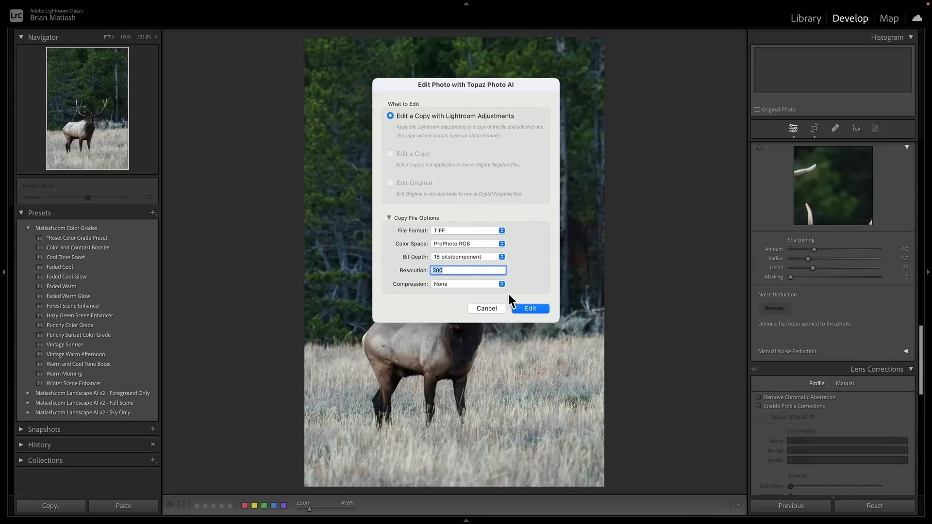
click(541, 307)
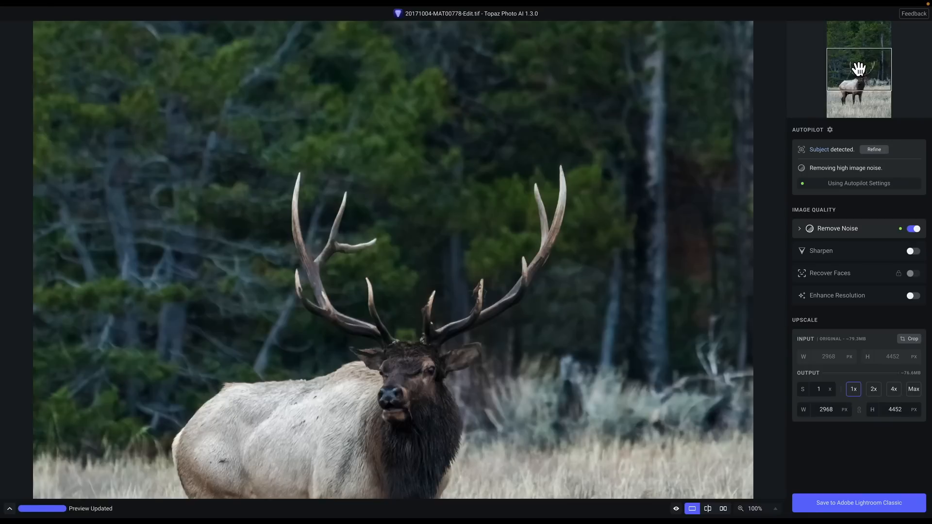
Examine the noise-removal preview of the elk's body and face at 200% and 400% magnification.
drag(858, 68, 859, 82)
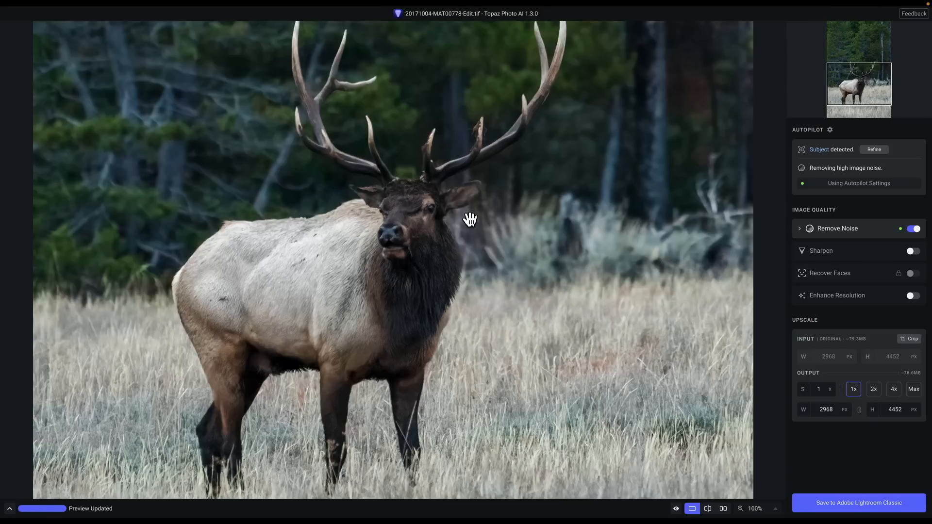
click(776, 509)
click(760, 474)
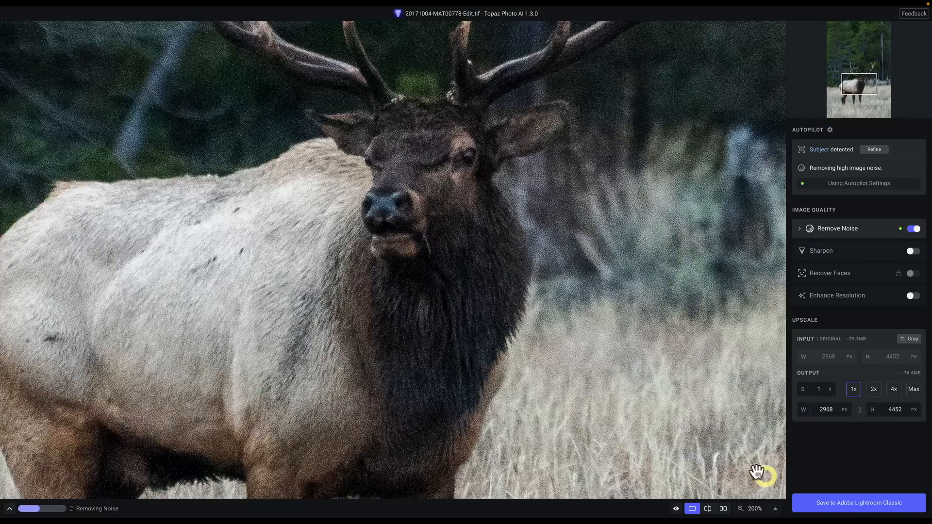
click(775, 509)
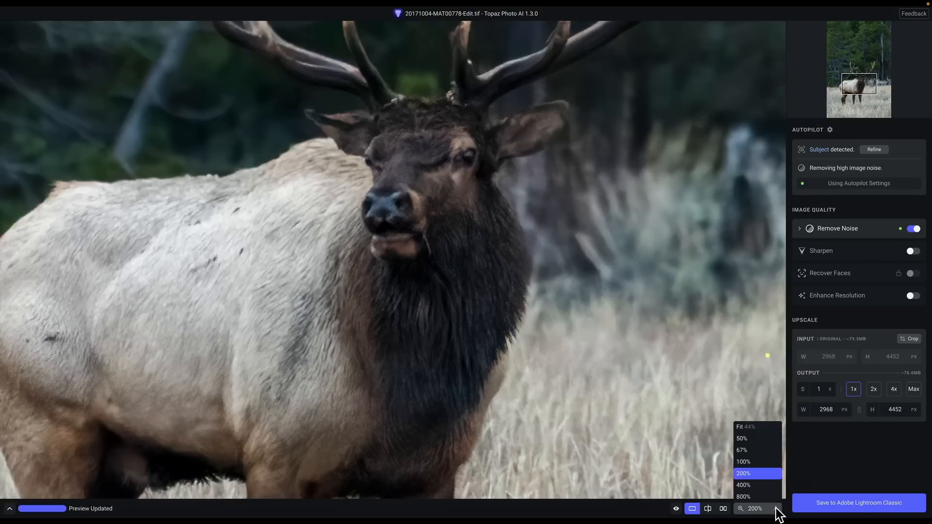
click(771, 487)
drag(858, 74, 861, 83)
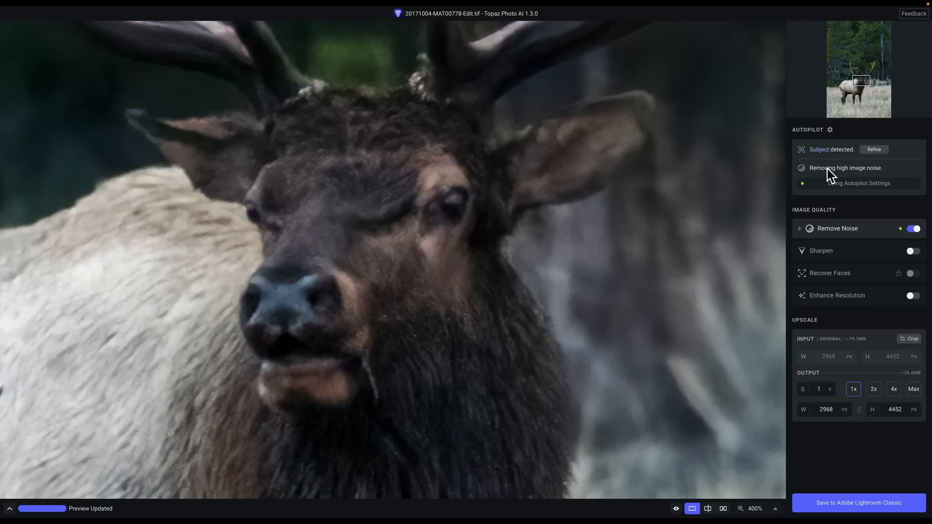
Try the Normal model for Remove Noise, compare it with the original, and switch back to Strong.
click(799, 229)
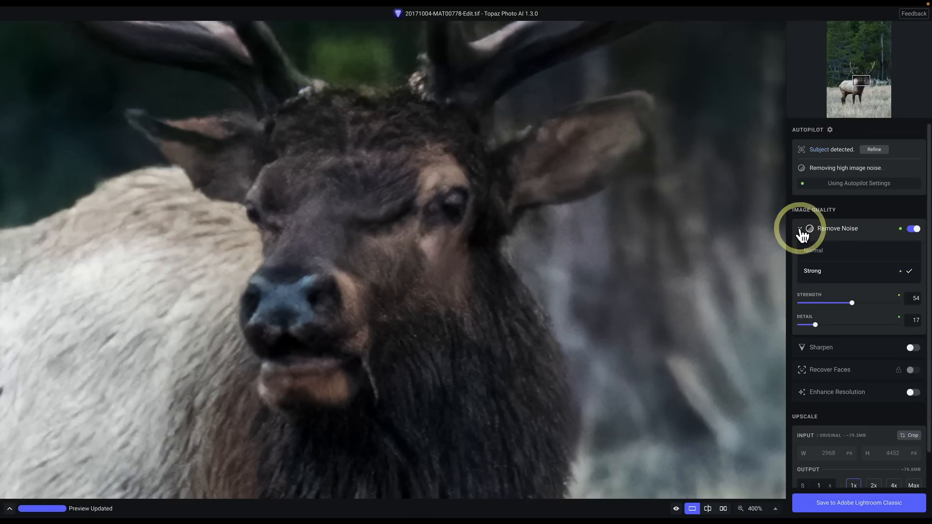
click(840, 252)
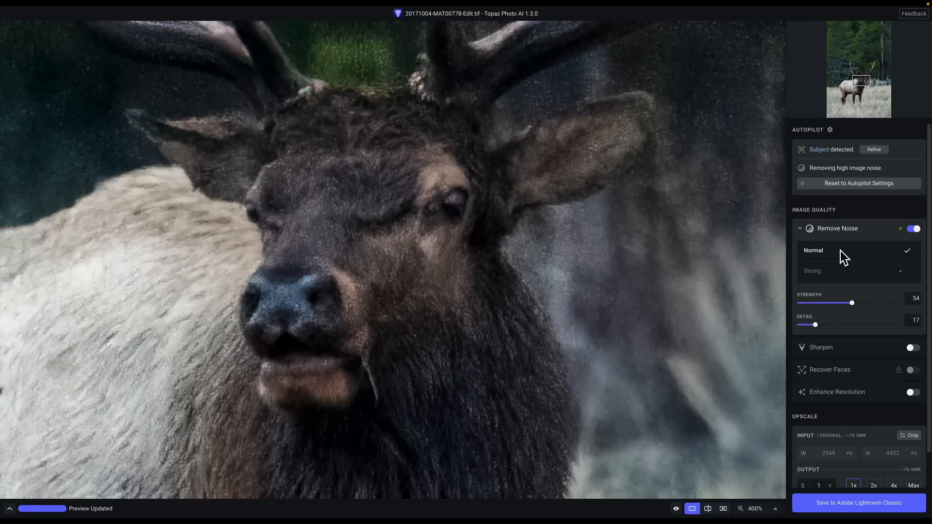
click(619, 259)
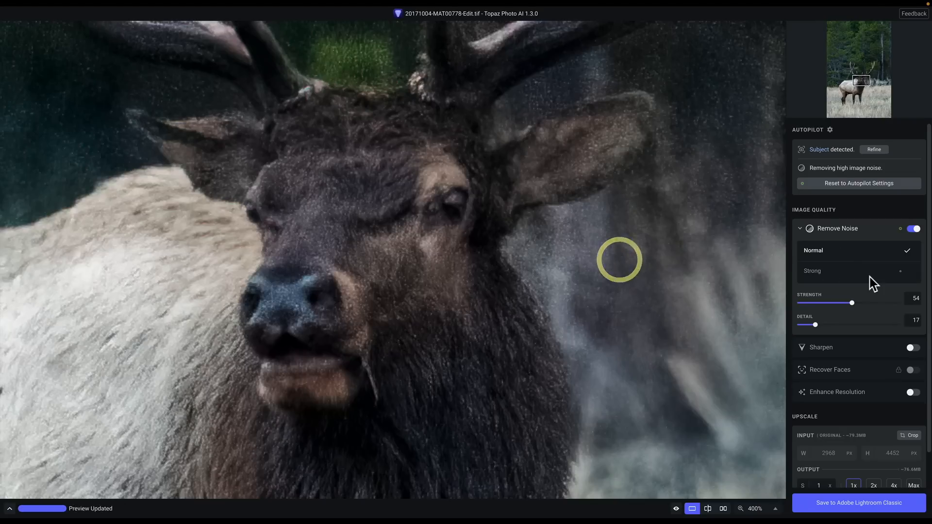
click(860, 271)
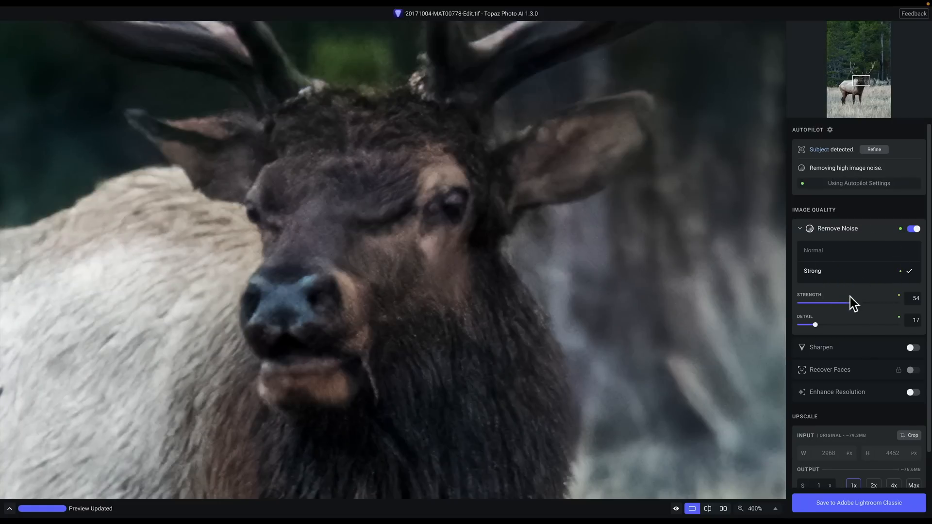
Raise the Remove Noise strength to 66 and then 100, comparing each setting with the original image.
click(863, 302)
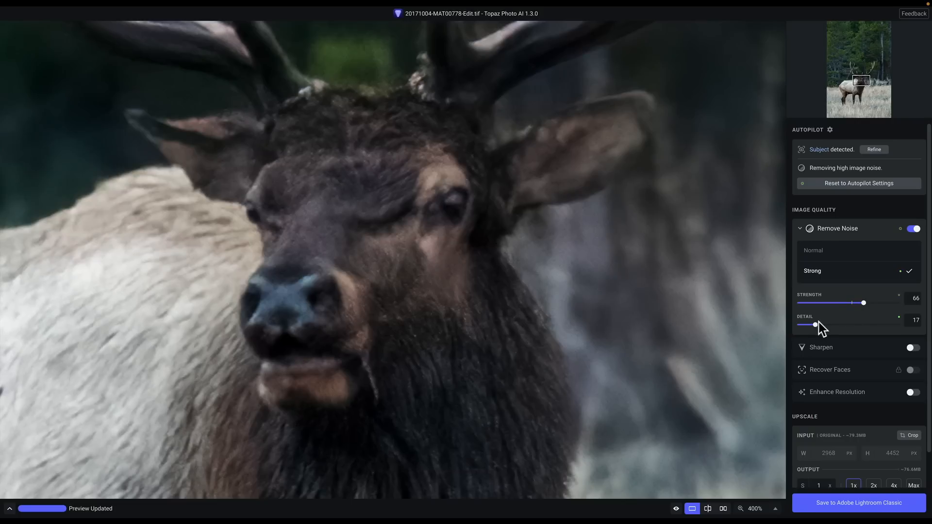
click(617, 306)
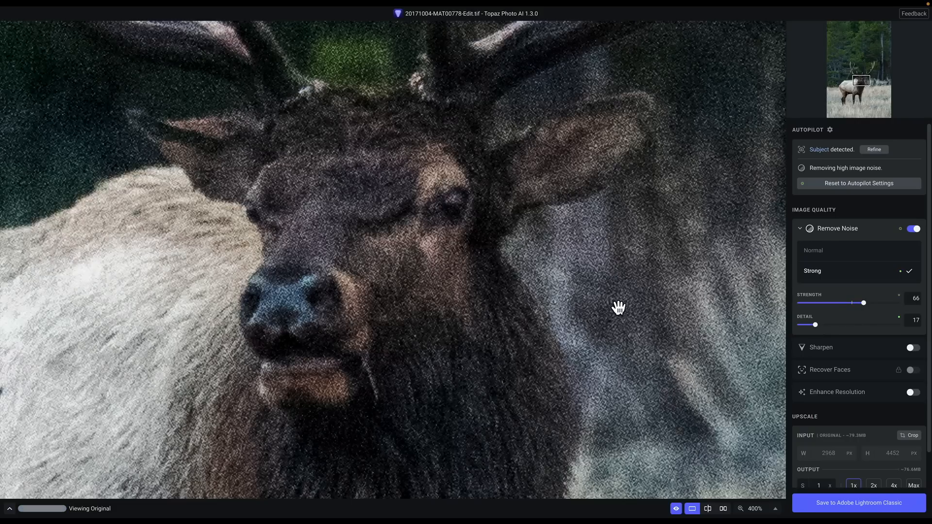
click(895, 304)
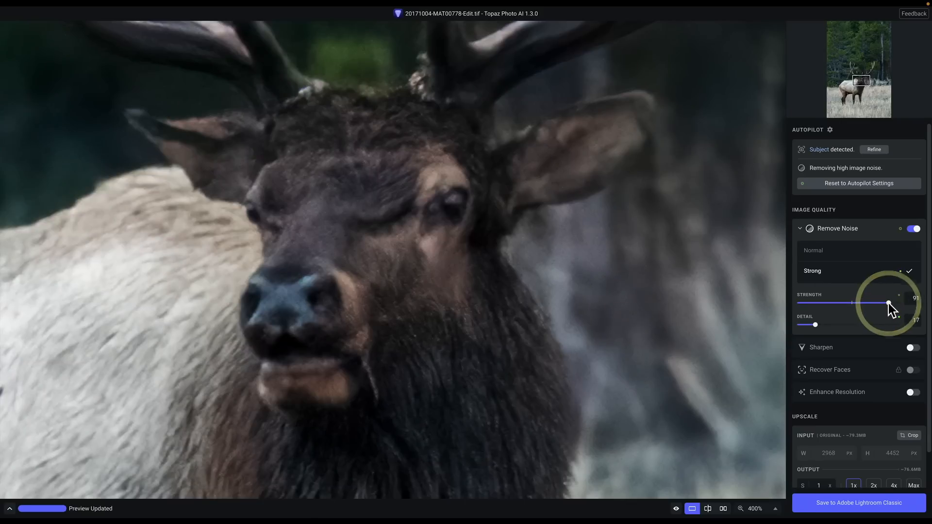
click(710, 300)
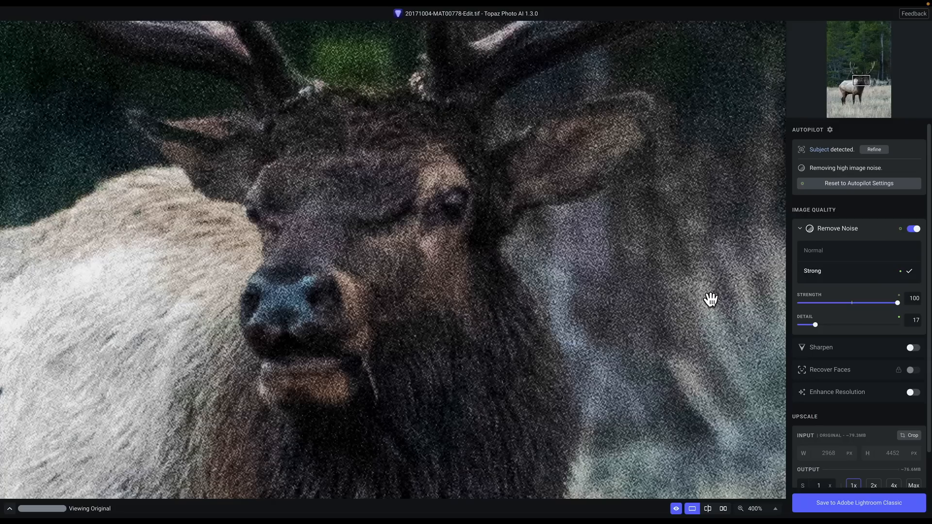
click(710, 300)
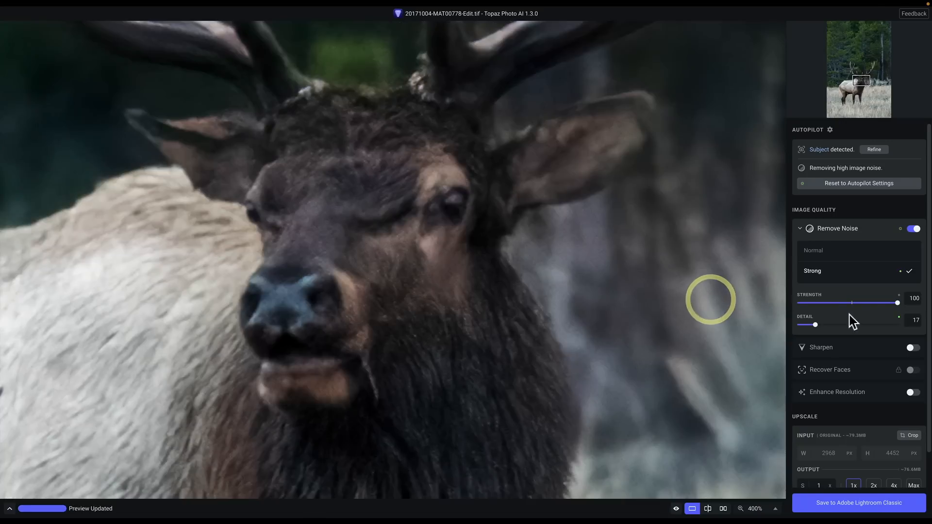
Try Remove Noise strengths of 83, 67 and 97, and return the strength to 100.
click(881, 304)
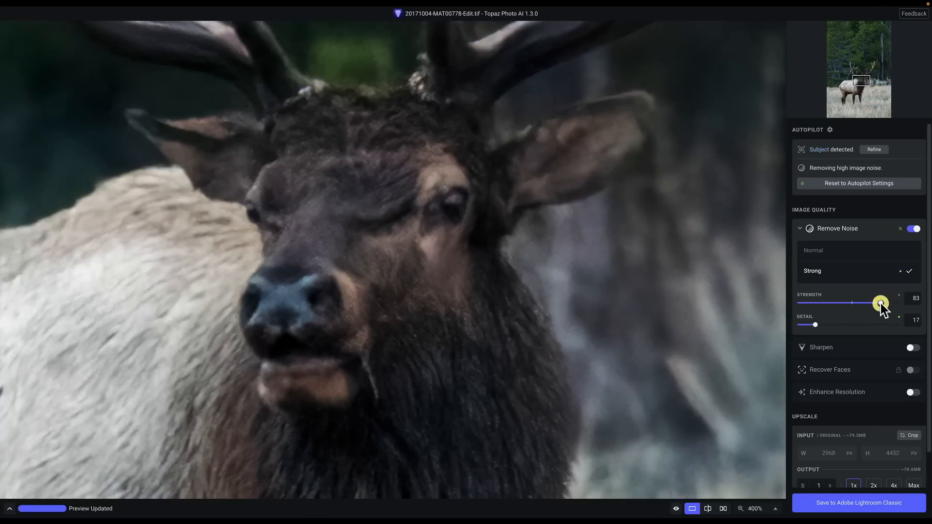
click(905, 303)
click(876, 302)
click(865, 303)
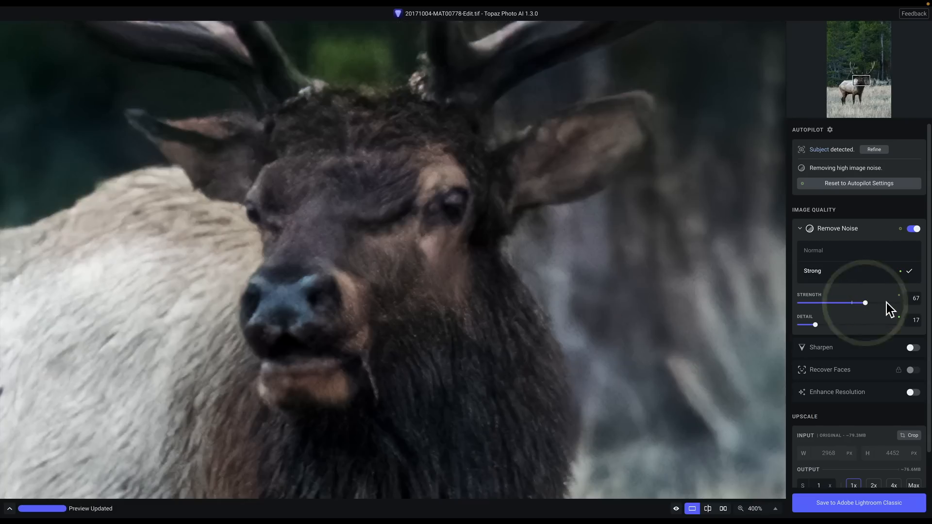
click(886, 303)
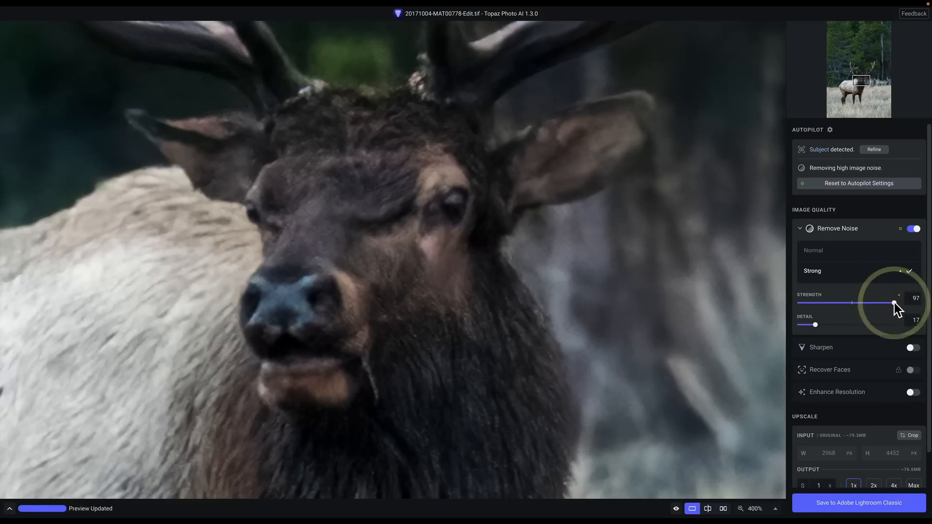
click(904, 303)
Lower the Remove Noise detail to 1 and save the denoised elk photo back to Lightroom Classic.
drag(816, 325, 793, 325)
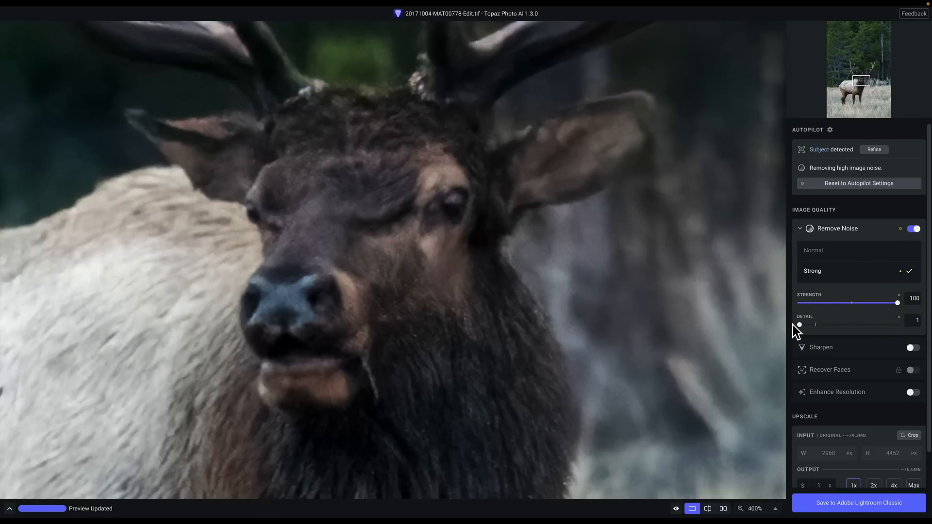
click(374, 267)
drag(375, 267, 535, 256)
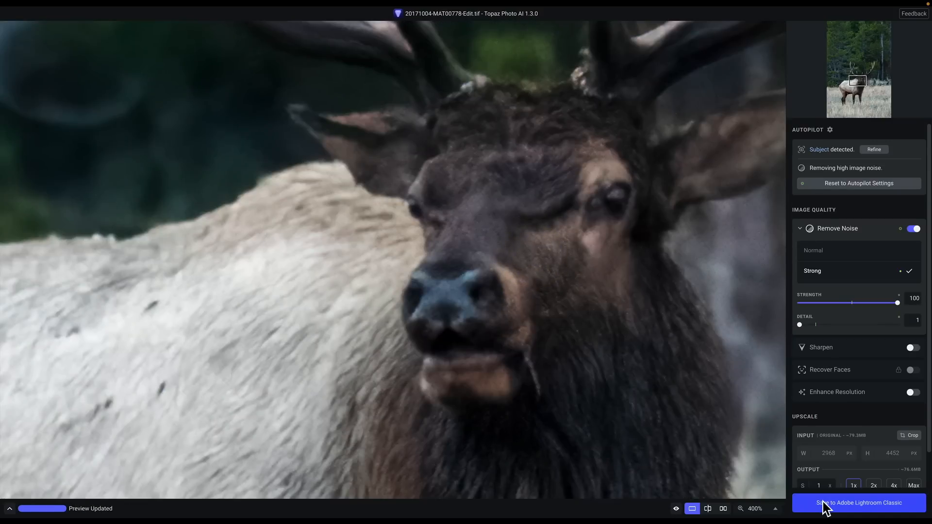
click(823, 505)
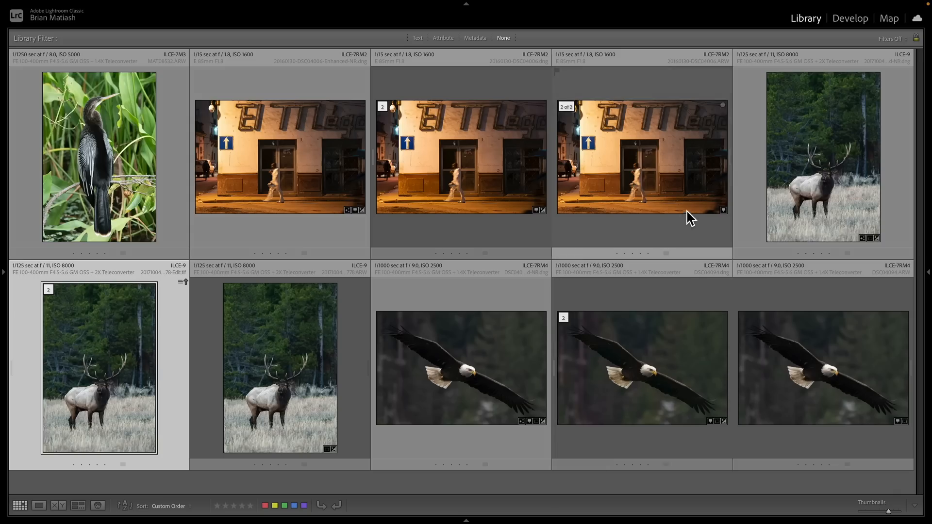
Compare the AI-denoised elk DNG side by side with the Topaz-edited TIFF, magnified on the elk's head.
click(786, 183)
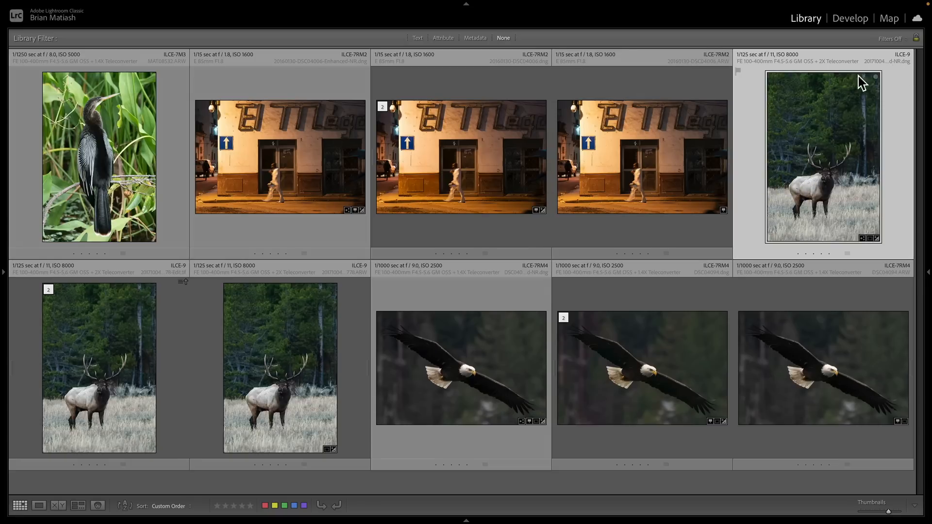
ctrl+click(92, 333)
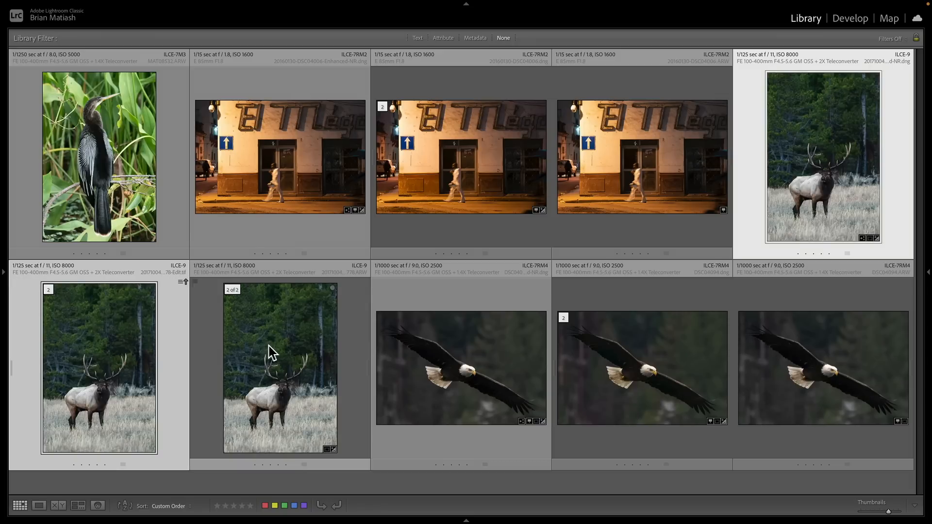
key(c)
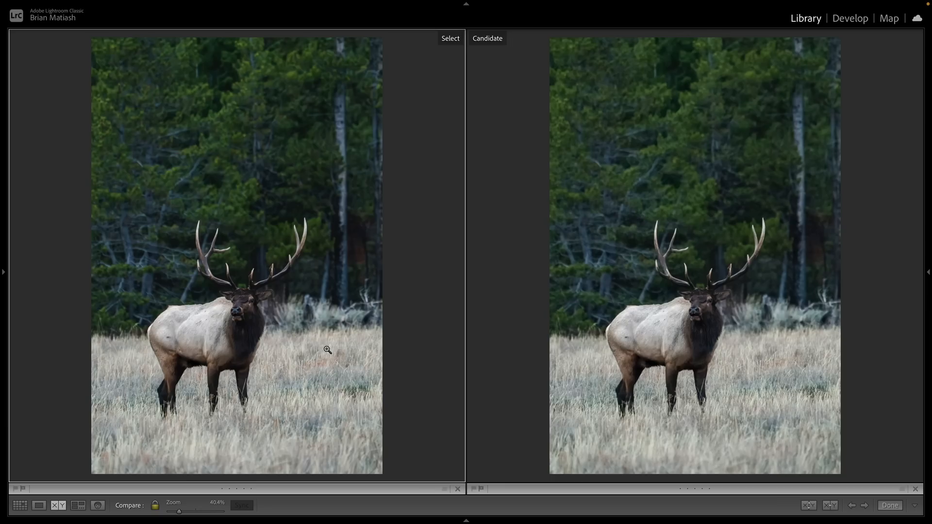
click(239, 301)
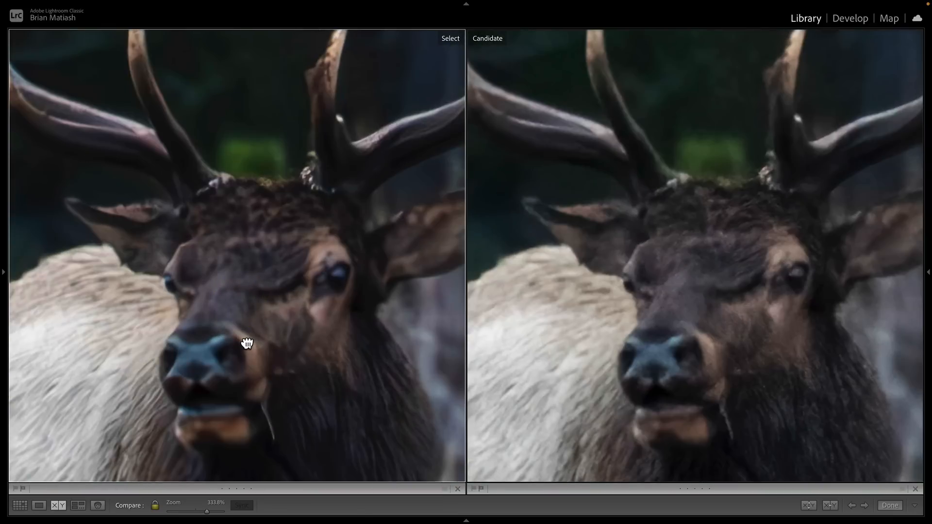
Examine the antlers and the surrounding forest background in both denoised versions at high magnification.
drag(245, 344, 280, 406)
drag(323, 195, 204, 322)
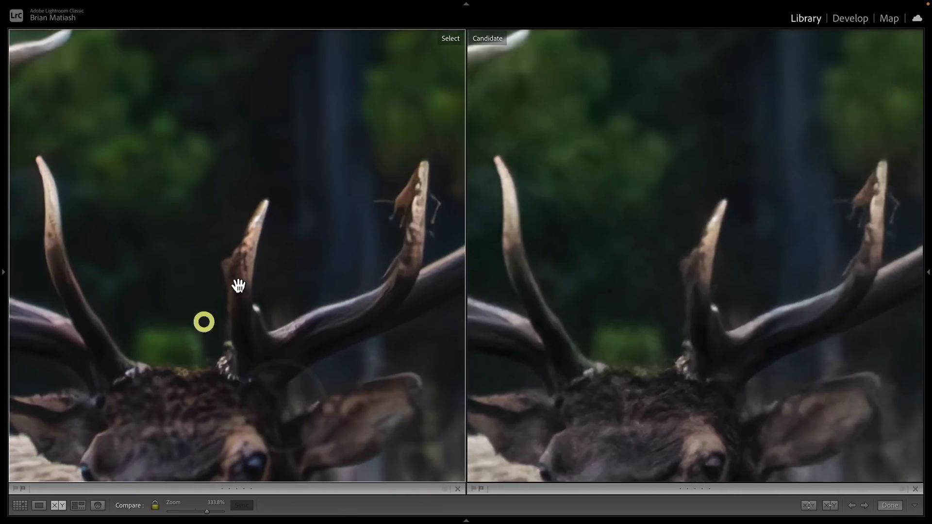
drag(366, 155, 230, 271)
drag(309, 136, 345, 252)
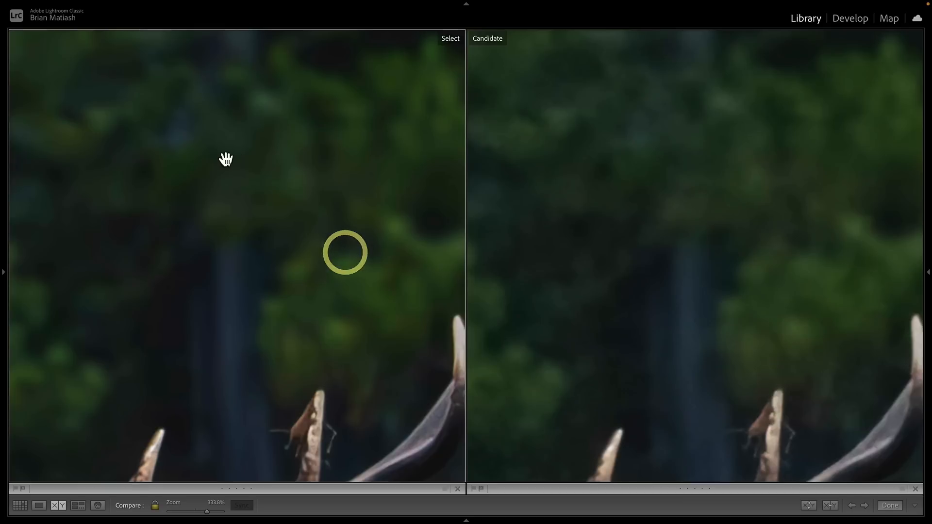
drag(260, 156, 387, 254)
drag(235, 221, 446, 219)
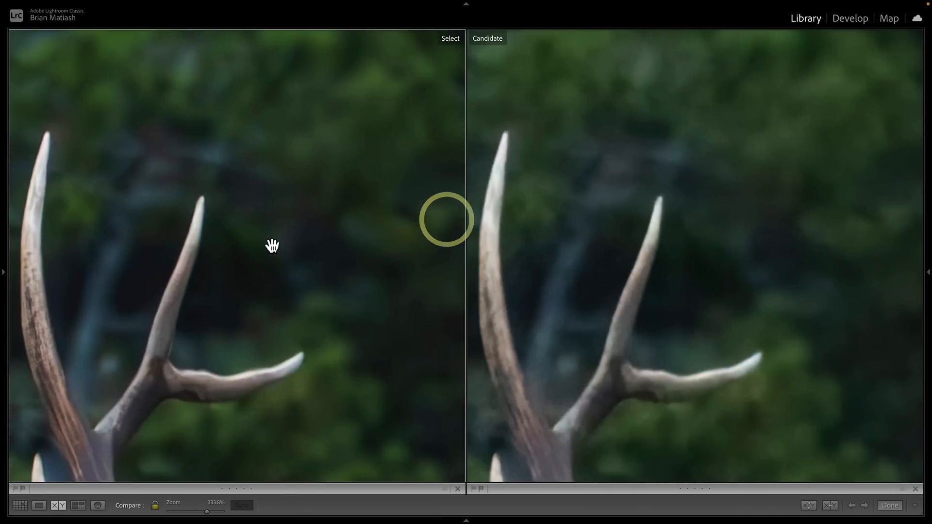
drag(270, 245, 366, 238)
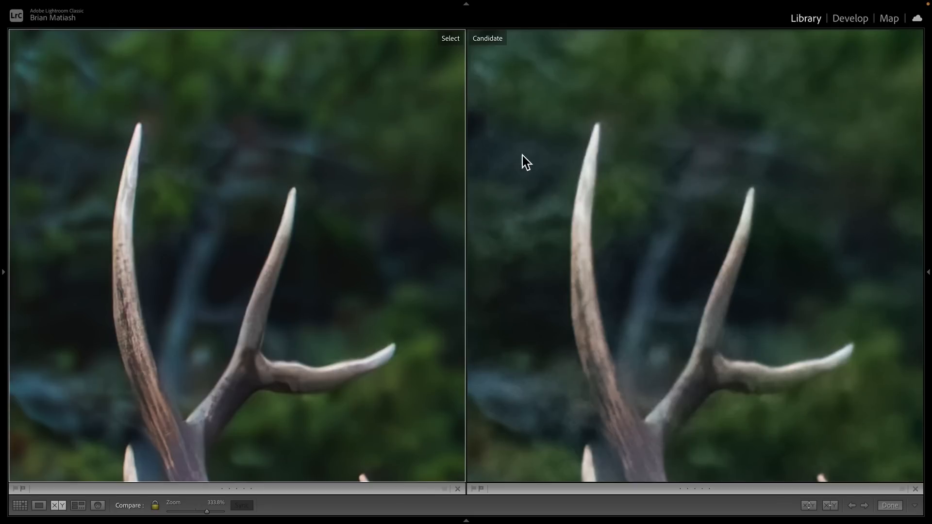
scroll(56, 252, up, 4)
scroll(56, 252, right, 4)
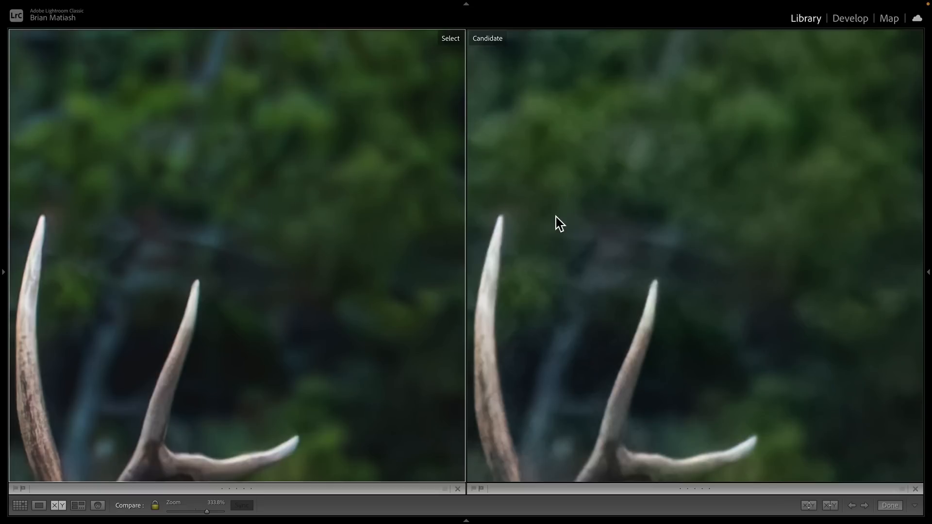
Examine the lower antlers, face, eyes and fur in both versions, and return to the photo grid.
drag(410, 404, 418, 195)
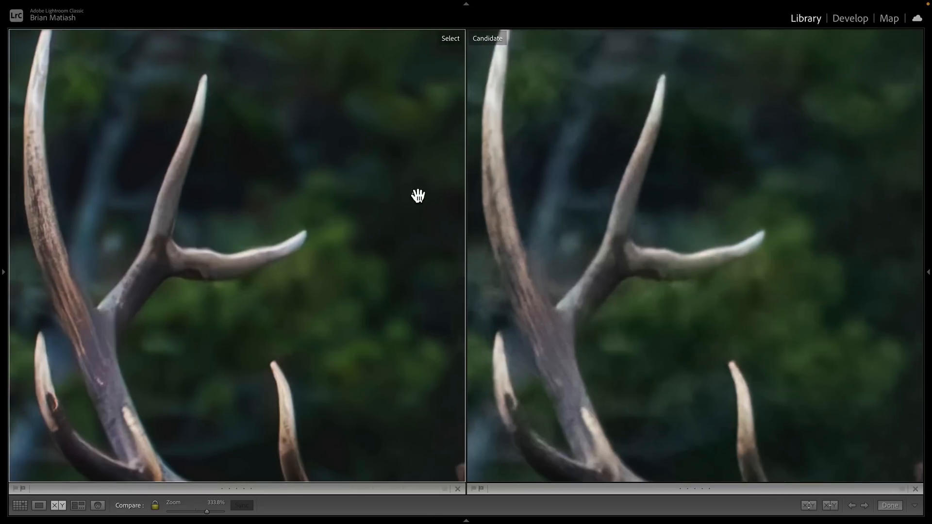
drag(258, 376, 314, 195)
drag(315, 404, 266, 232)
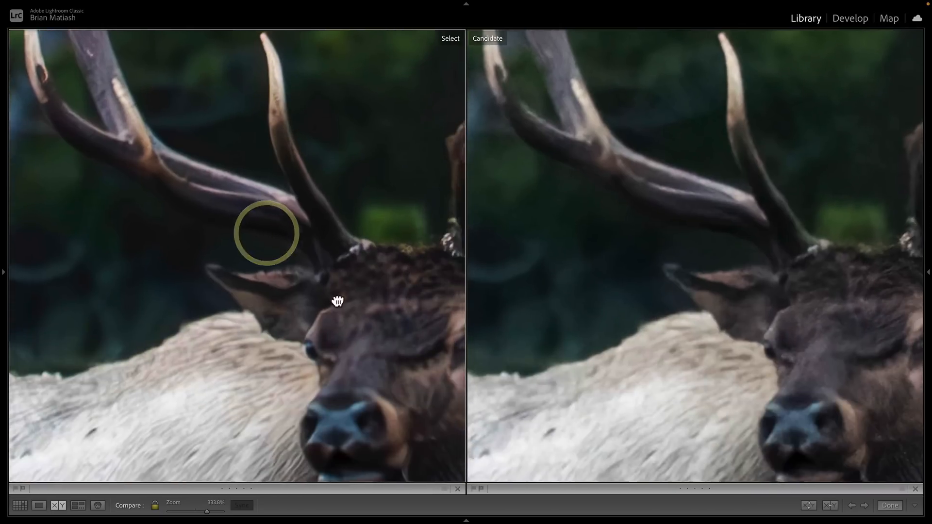
drag(337, 301, 245, 238)
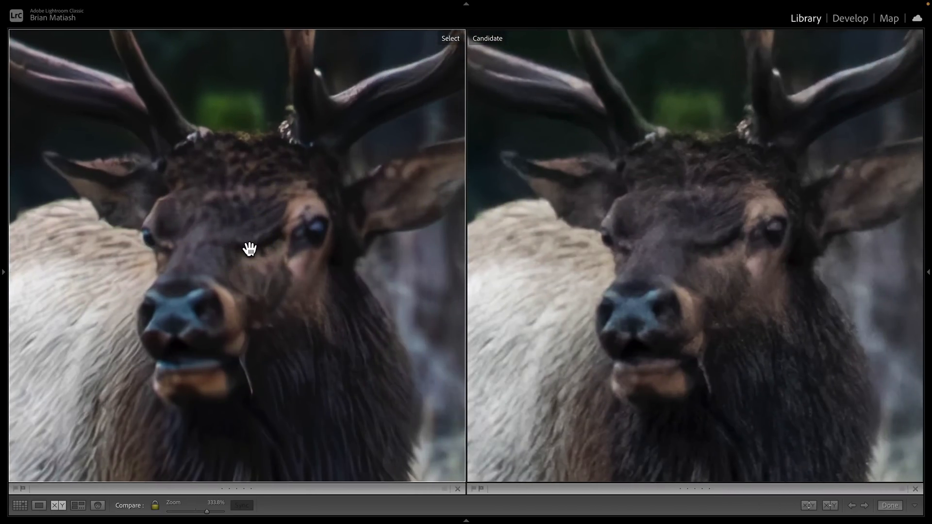
drag(239, 249, 141, 245)
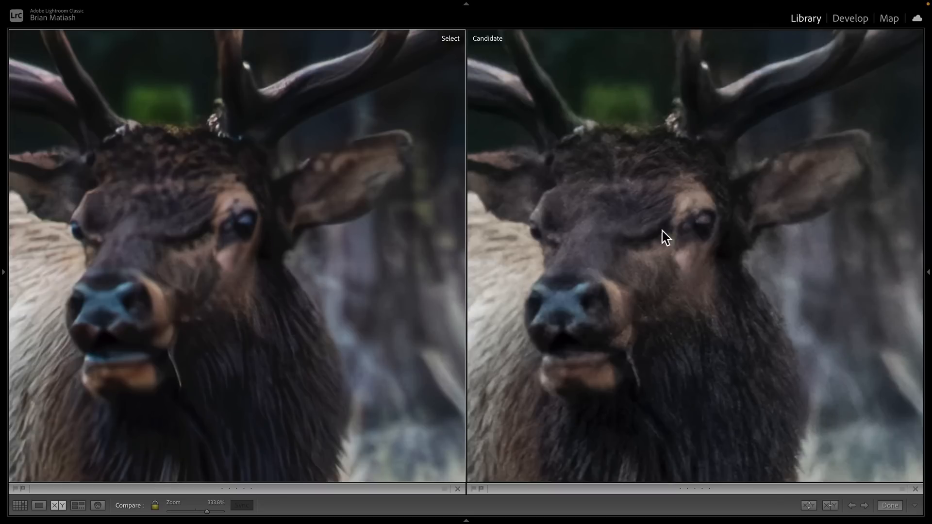
drag(525, 308, 750, 234)
drag(771, 203, 620, 321)
drag(299, 281, 242, 237)
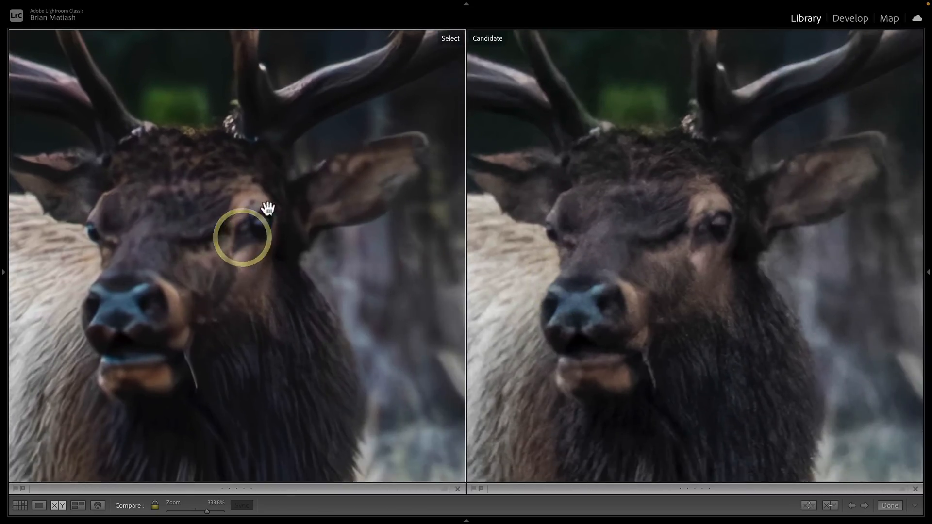
click(244, 229)
key(g)
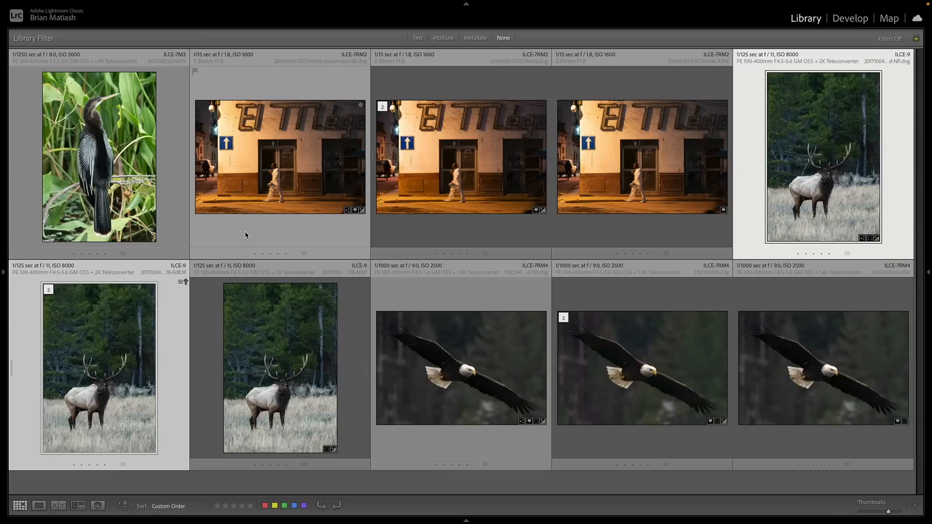
Sharpen the AI-denoised elk DNG in the Develop module with Amount 90, Radius 1.6, Detail 37 and Masking 75.
click(589, 181)
double_click(834, 168)
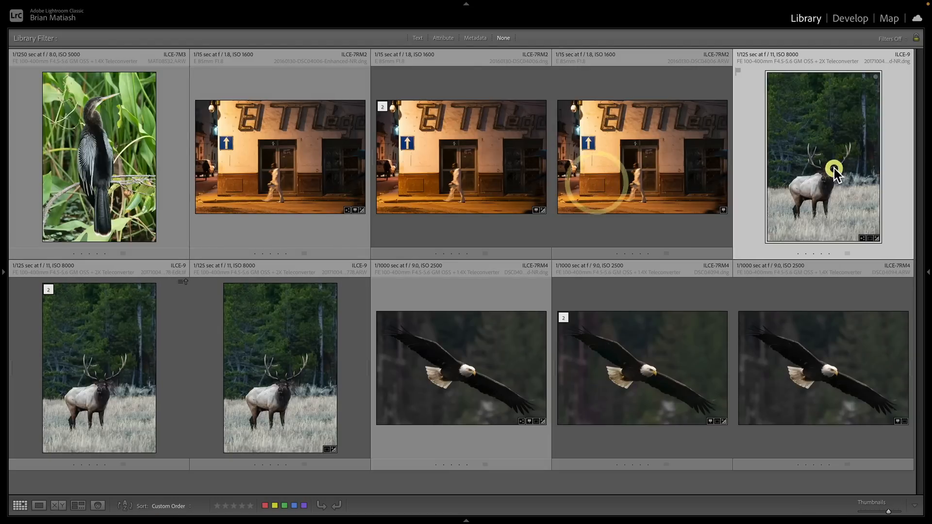
click(849, 18)
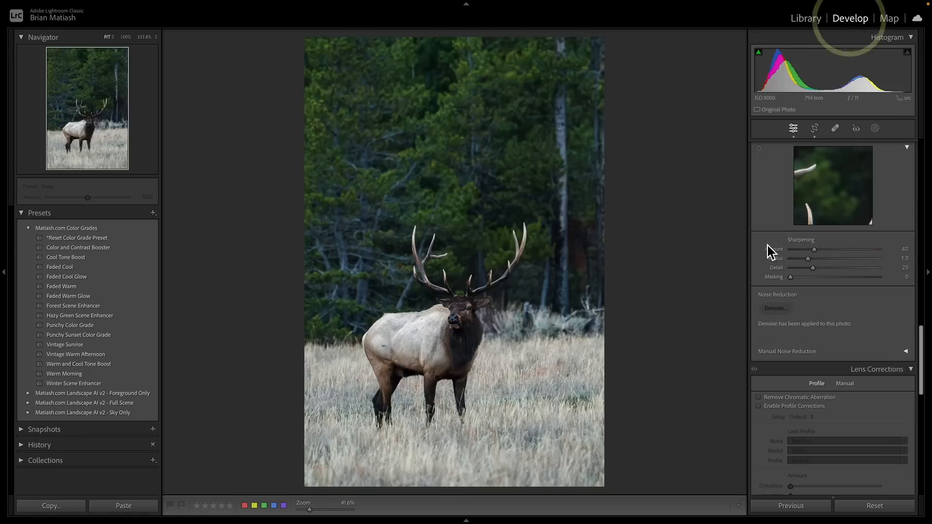
click(456, 304)
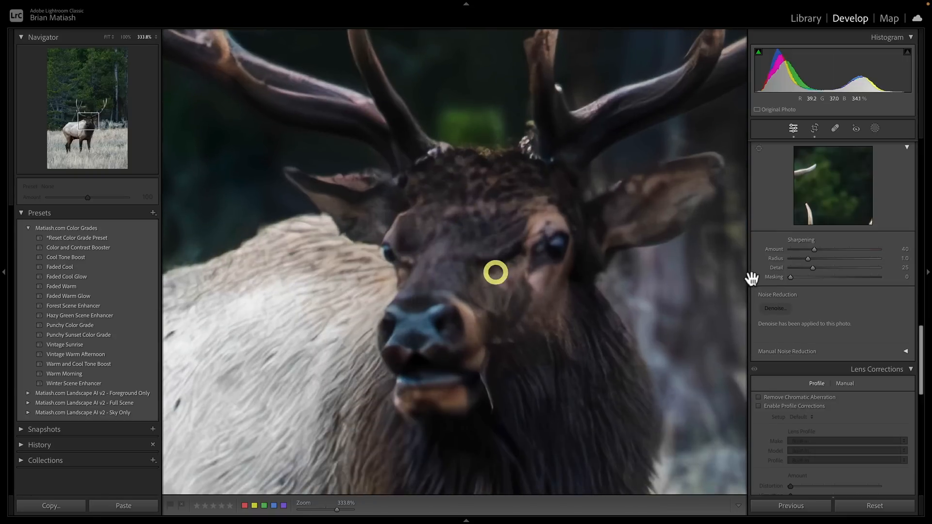
alt+click(815, 250)
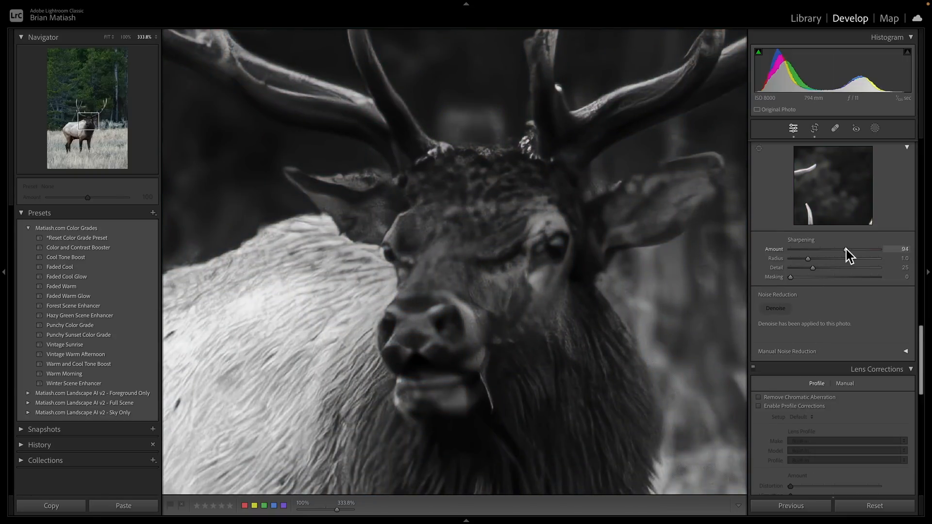
drag(854, 249, 859, 250)
drag(791, 277, 828, 261)
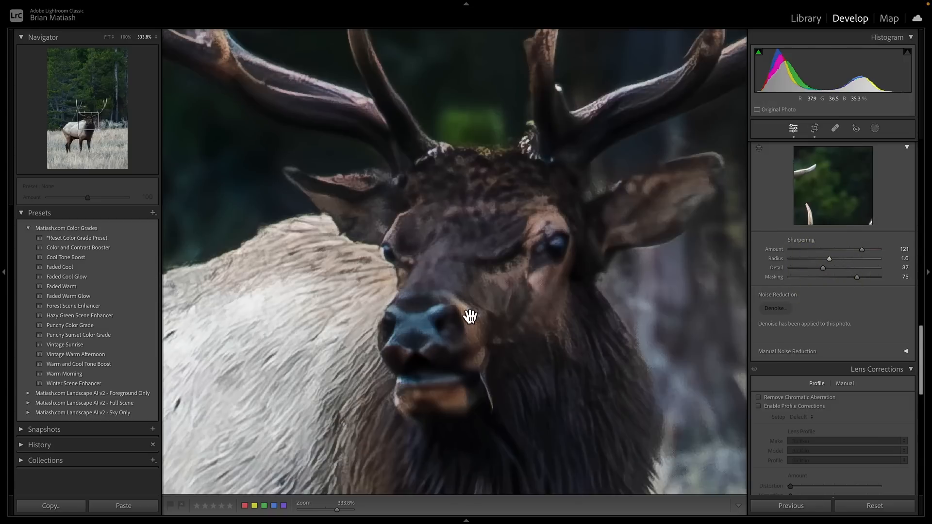
drag(470, 316, 551, 241)
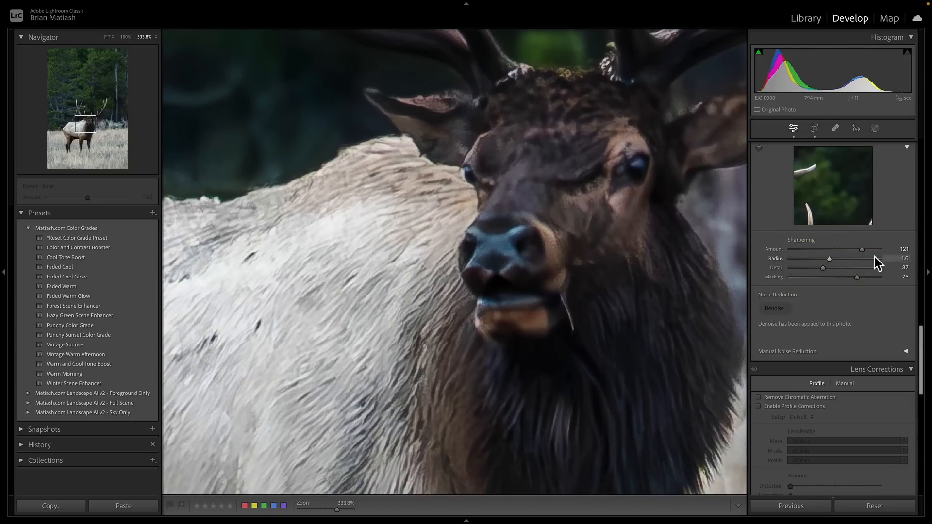
drag(863, 251, 845, 251)
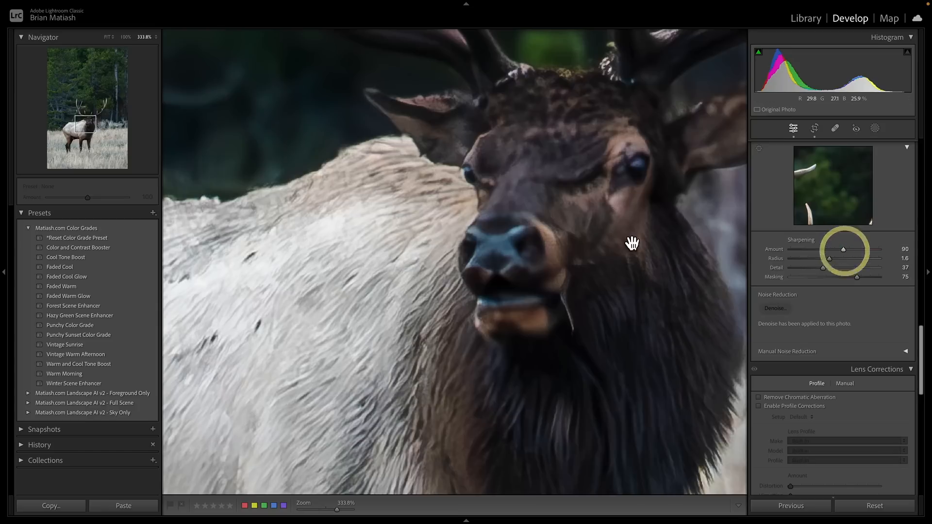
Compare the sharpened elk DNG side by side with the Topaz TIFF, examining the face and eyes.
key(g)
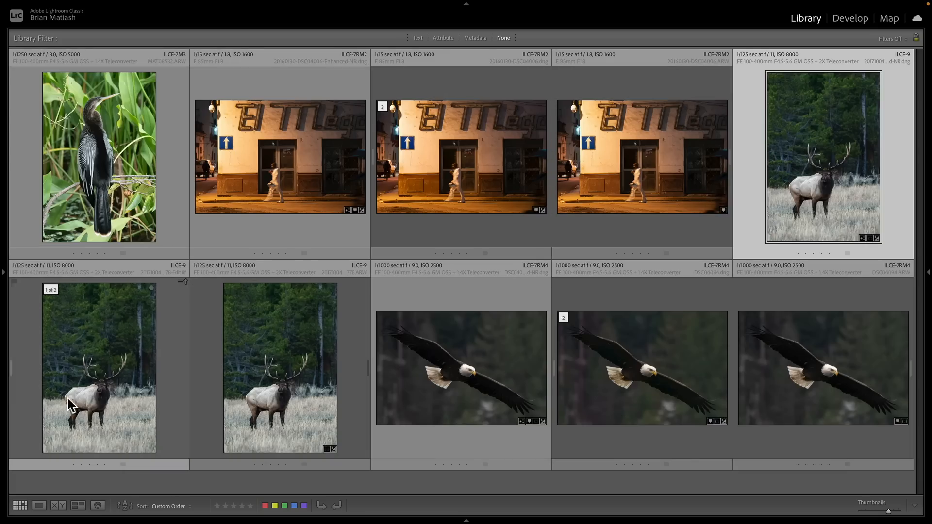
click(110, 378)
key(c)
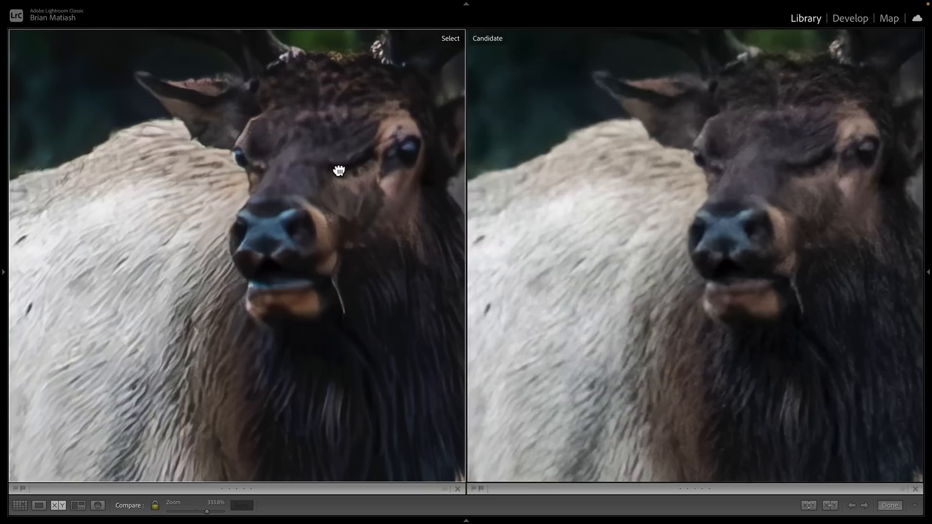
drag(337, 170, 243, 261)
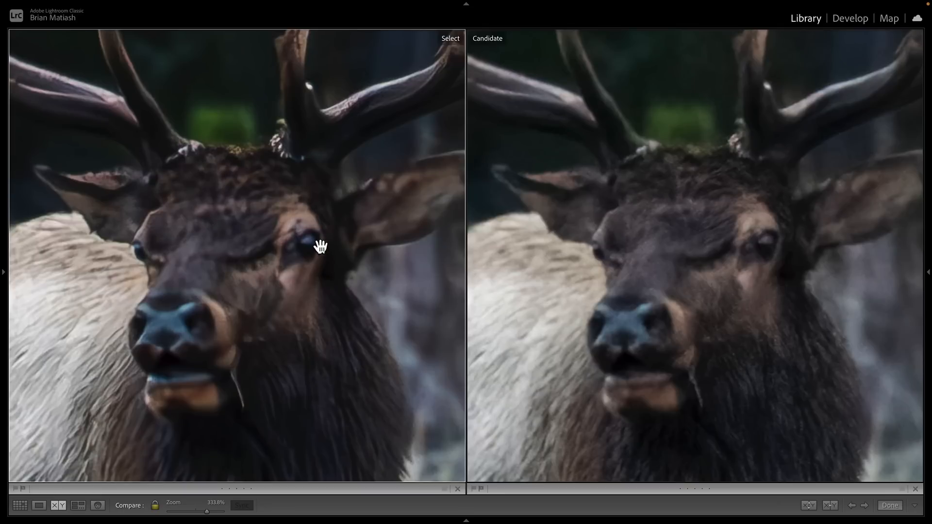
drag(344, 214, 323, 226)
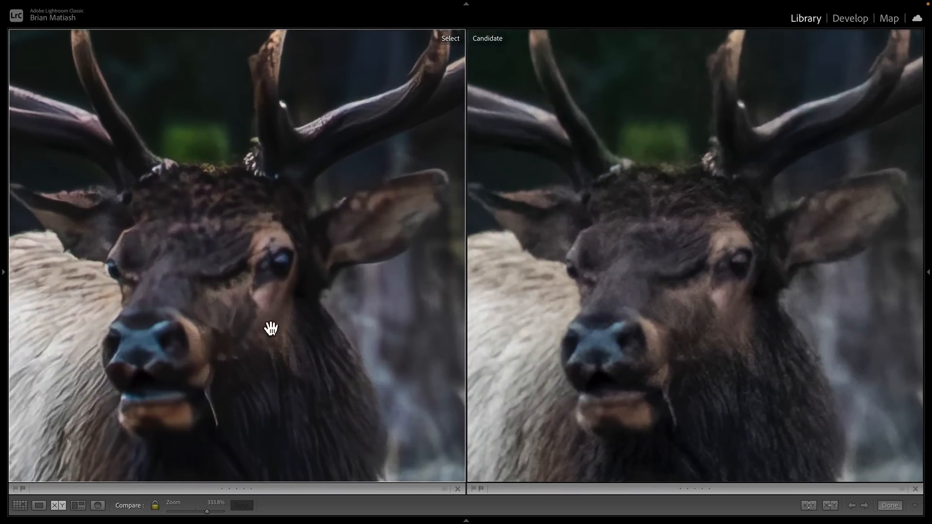
Follow the antlers up to their tips in both versions, examining edge detail against the forest background.
drag(337, 168, 268, 329)
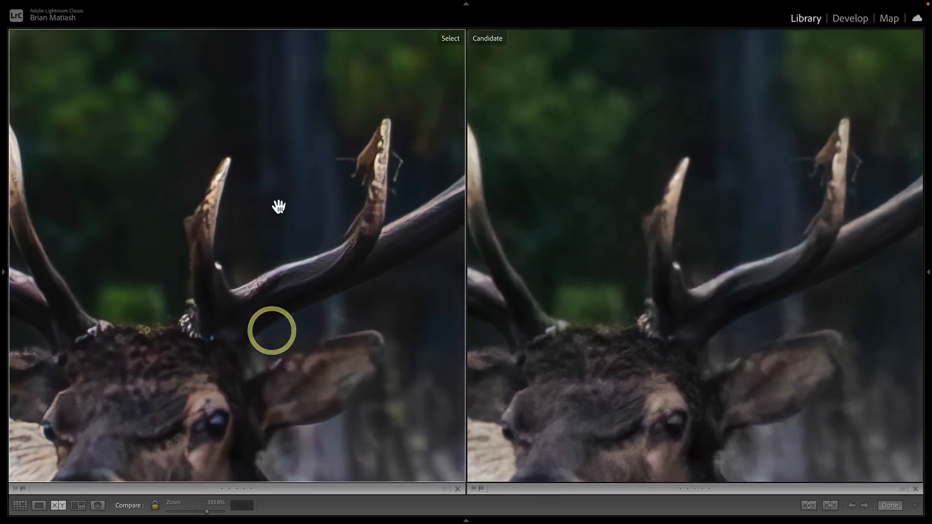
drag(278, 206, 269, 318)
drag(359, 199, 267, 199)
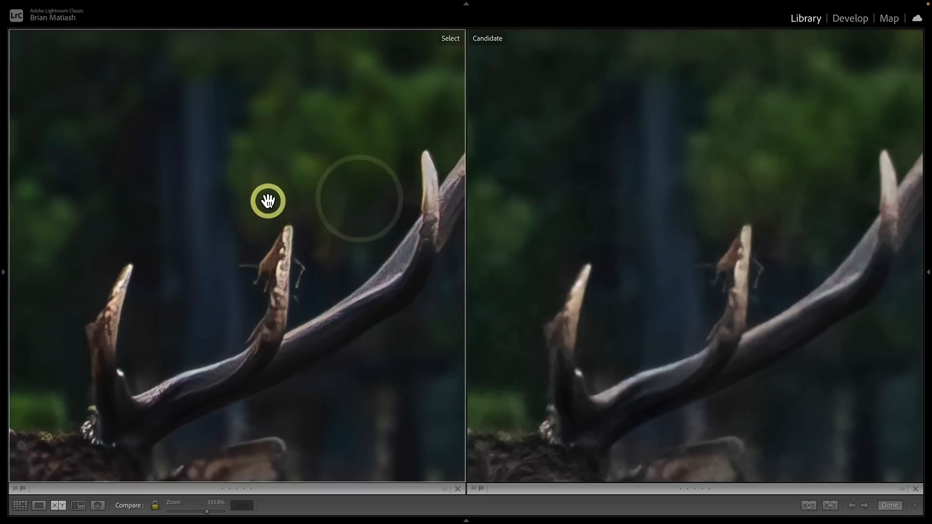
drag(325, 253, 219, 208)
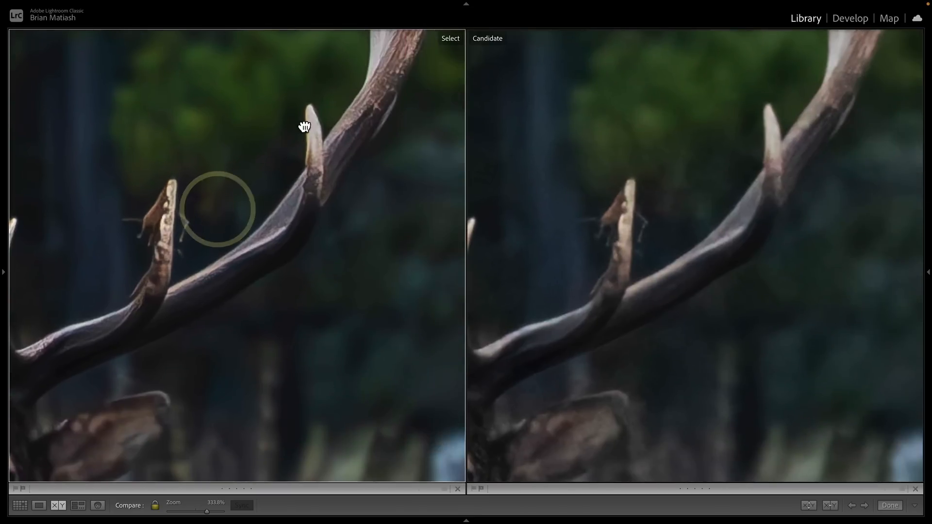
drag(304, 125, 252, 269)
drag(313, 160, 270, 304)
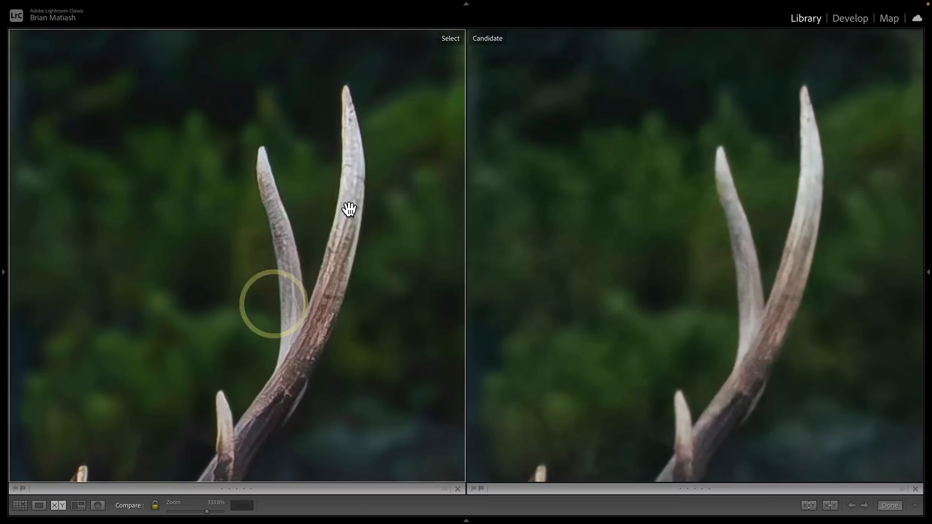